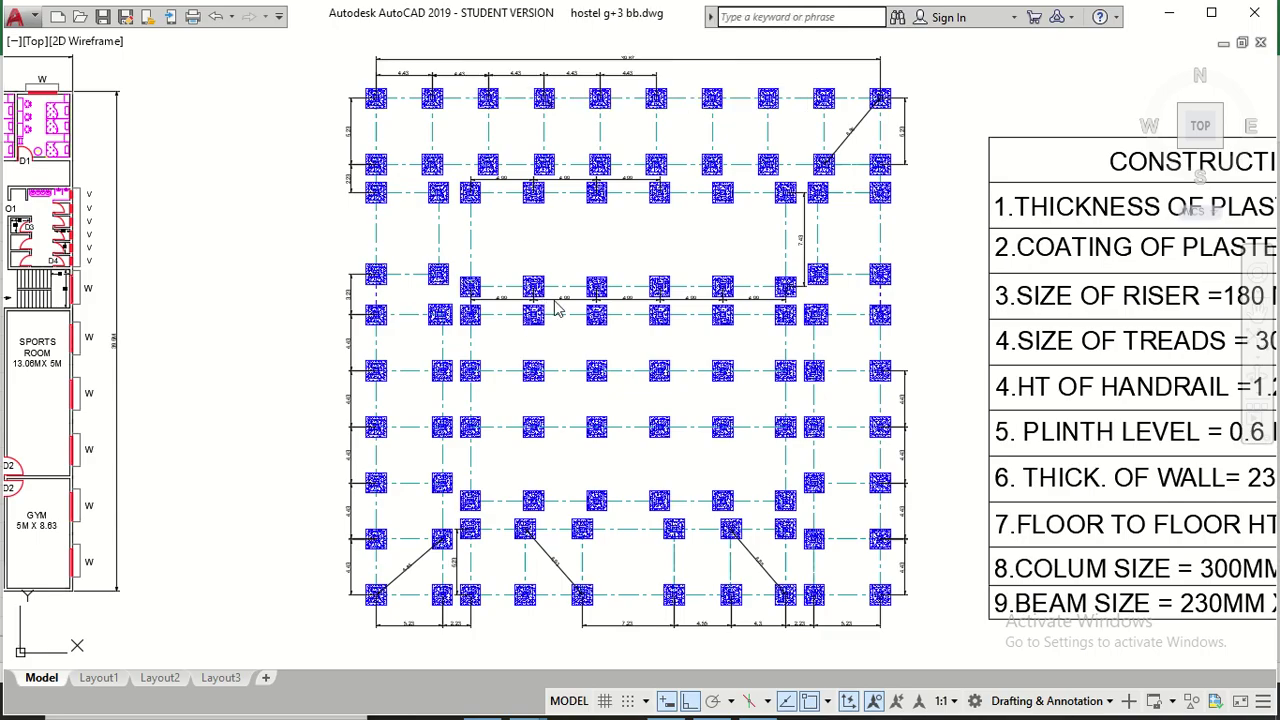
pyautogui.moveTo(563, 17)
pyautogui.click(510, 40)
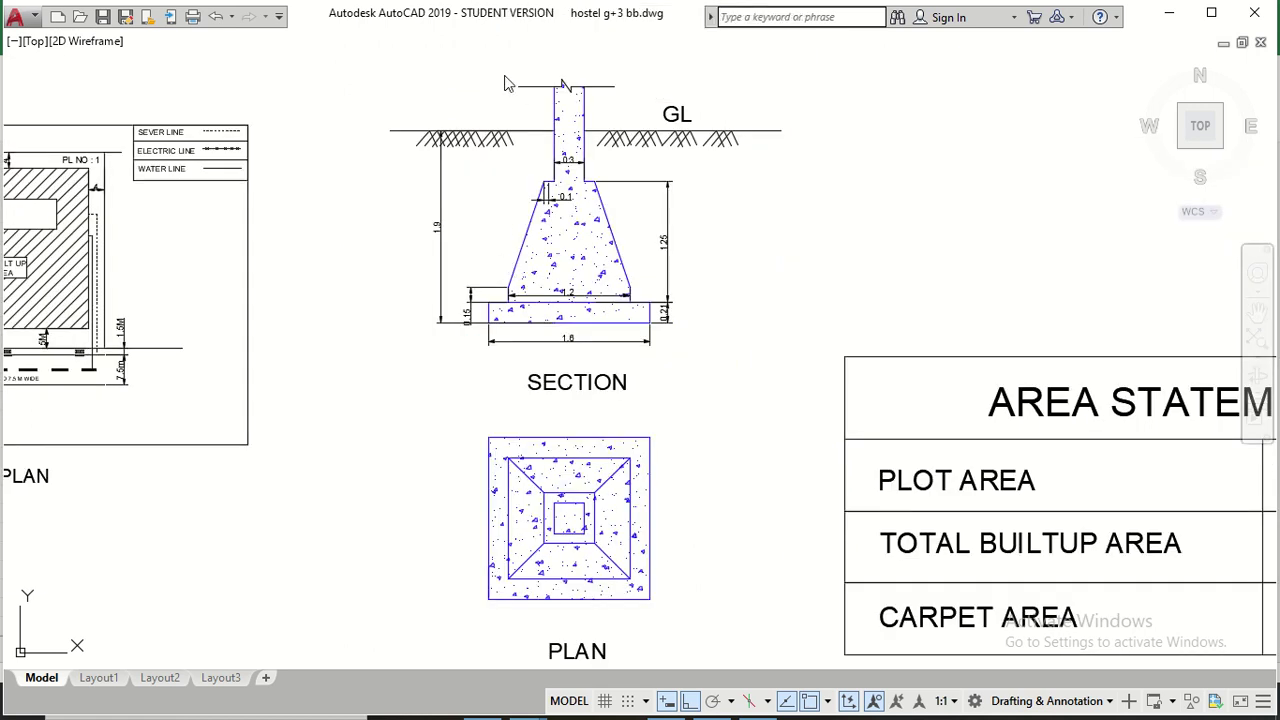
pyautogui.moveTo(530, 14)
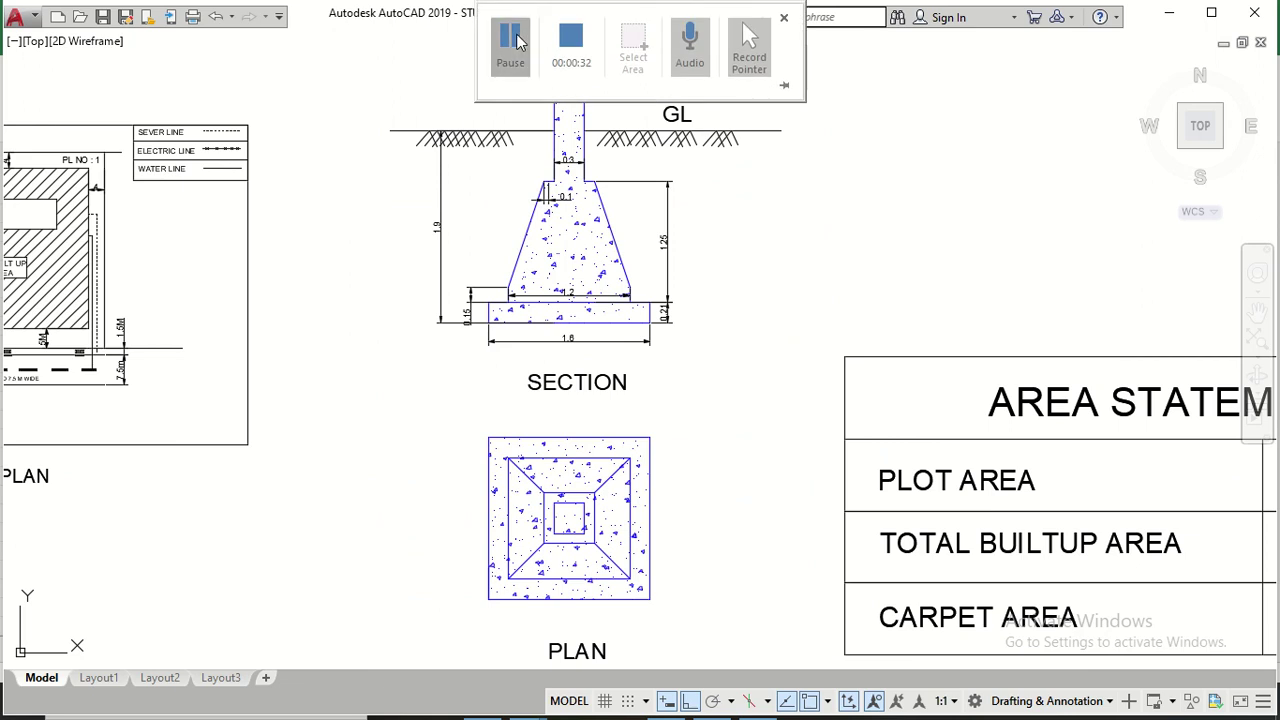
pyautogui.click(508, 45)
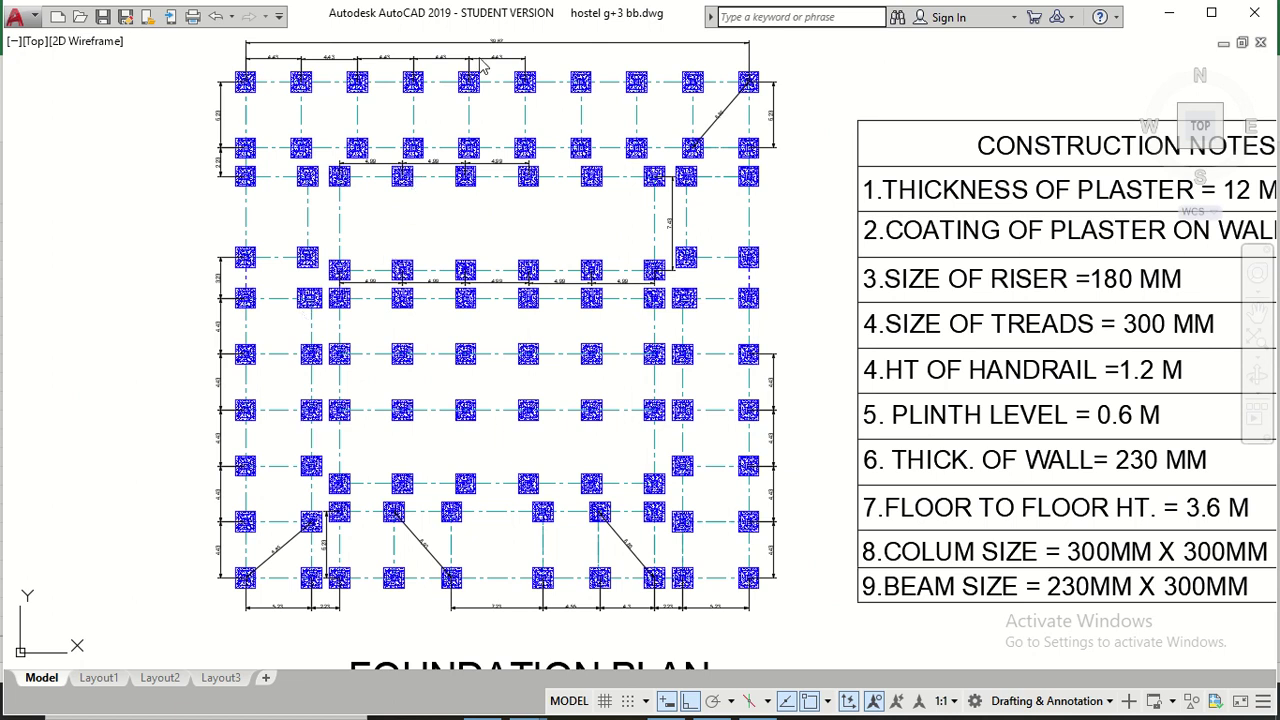
pyautogui.moveTo(497, 8)
pyautogui.click(508, 40)
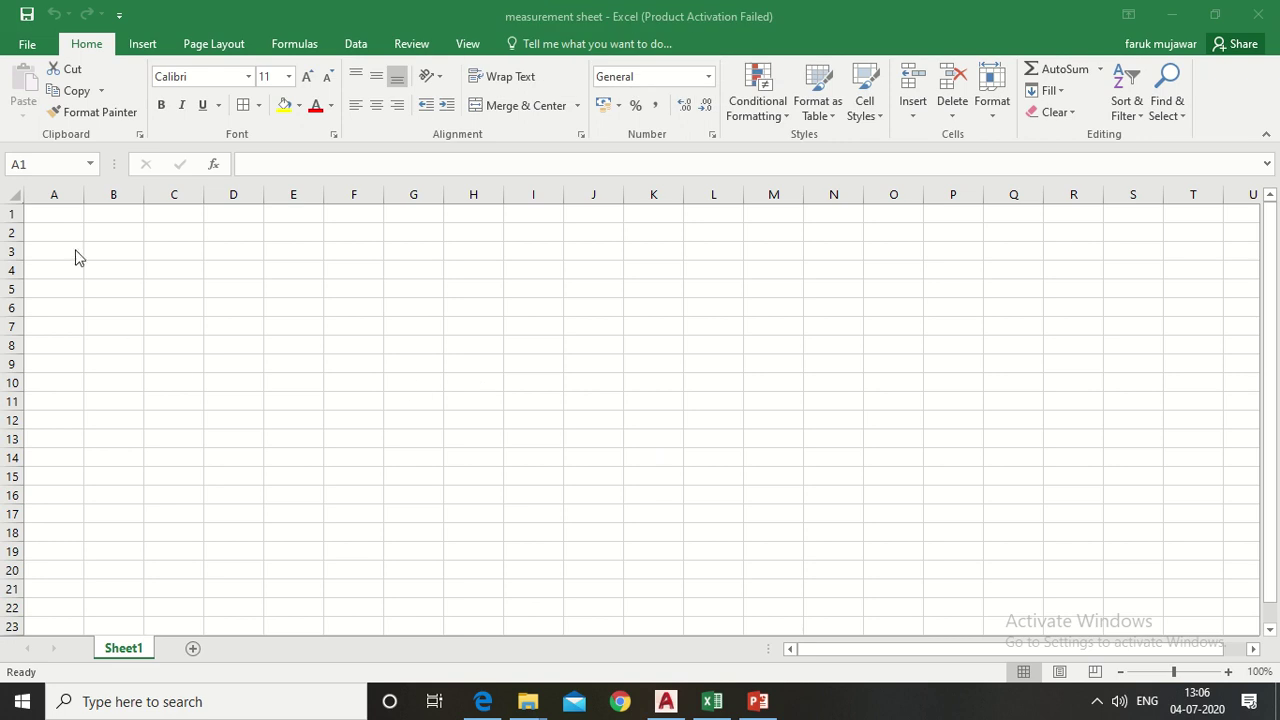
# Step: Enter the headings Sr.no, Description and No.s in cells A1 to C1 of the measurement sheet
pyautogui.click(54, 217)
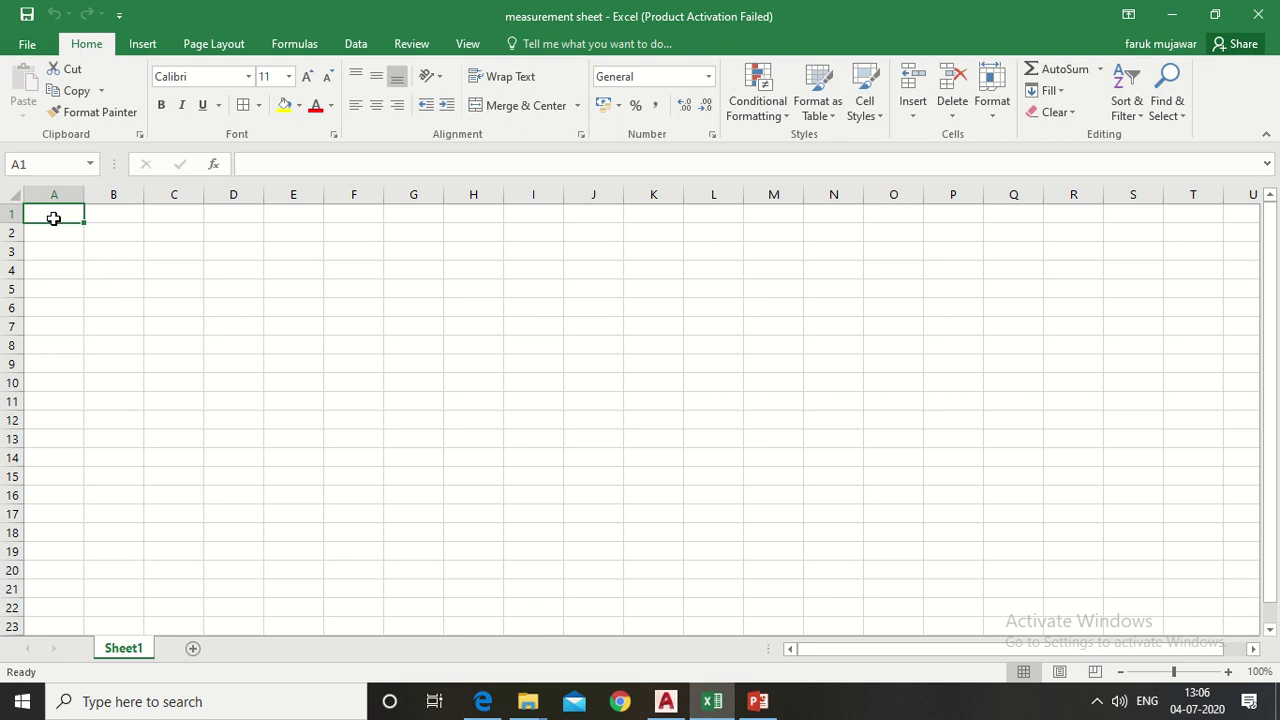
pyautogui.write('Sr')
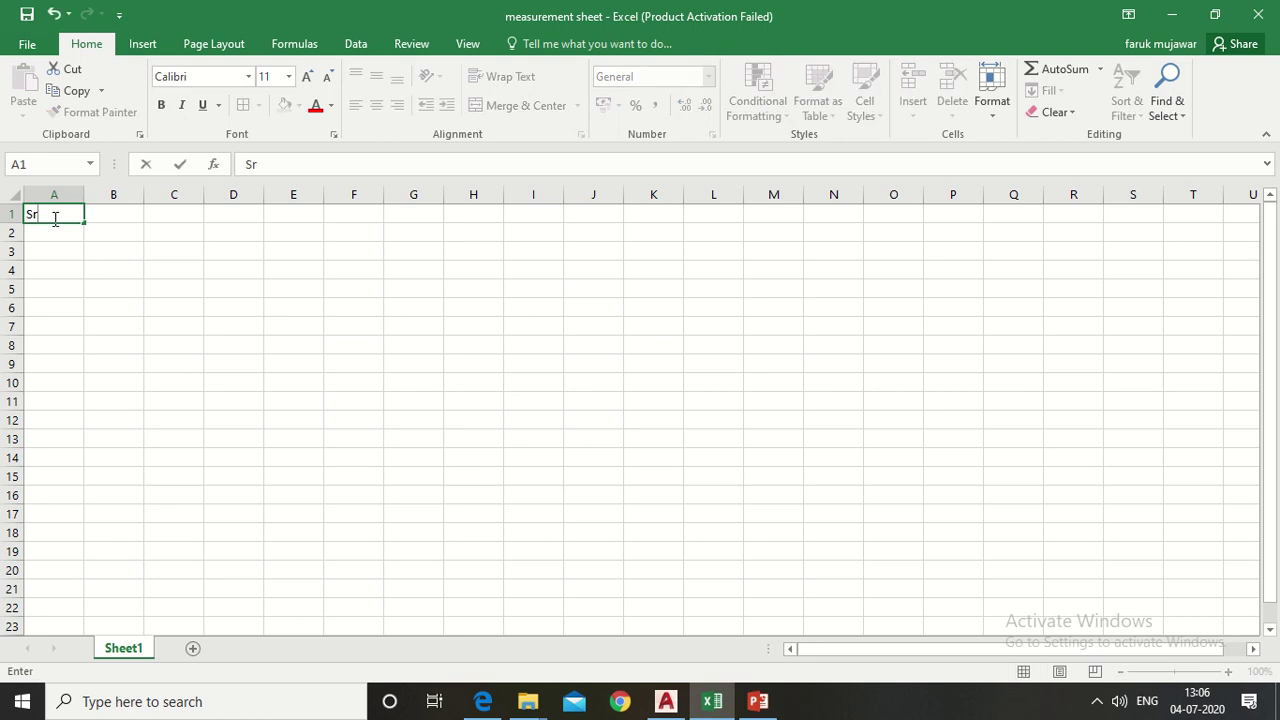
pyautogui.write('.no')
pyautogui.press('Tab')
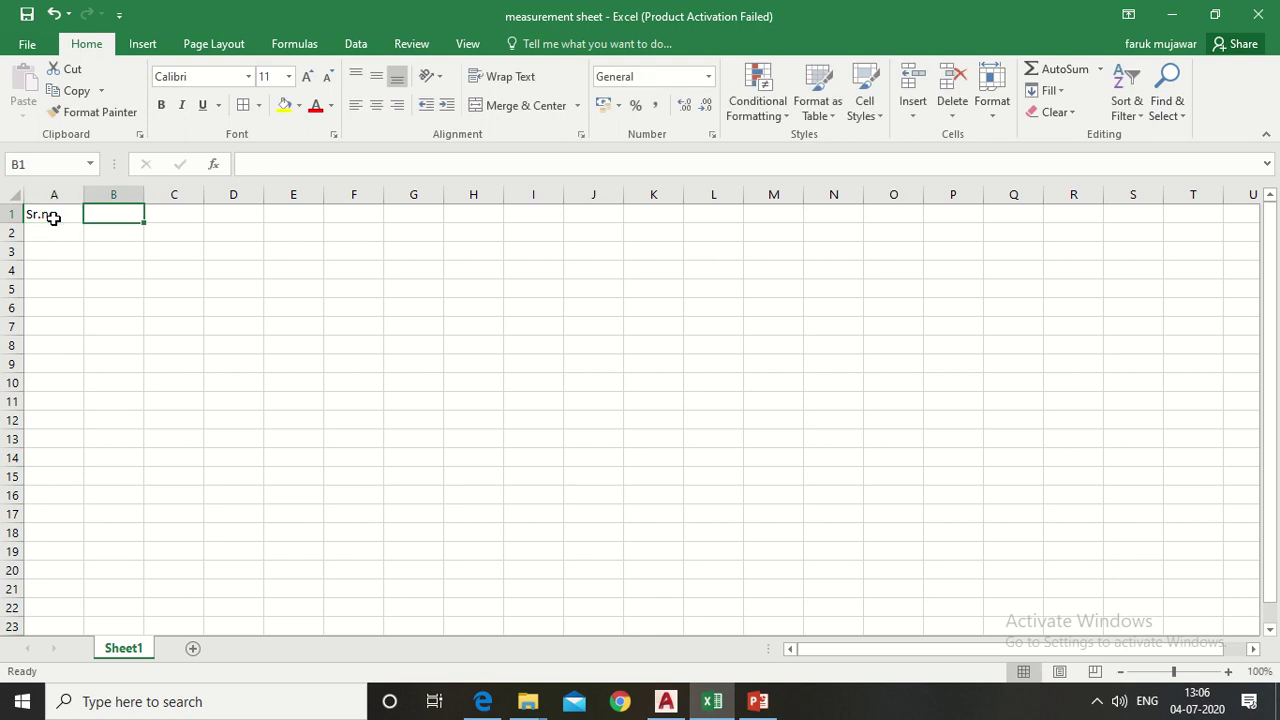
pyautogui.write('Desc')
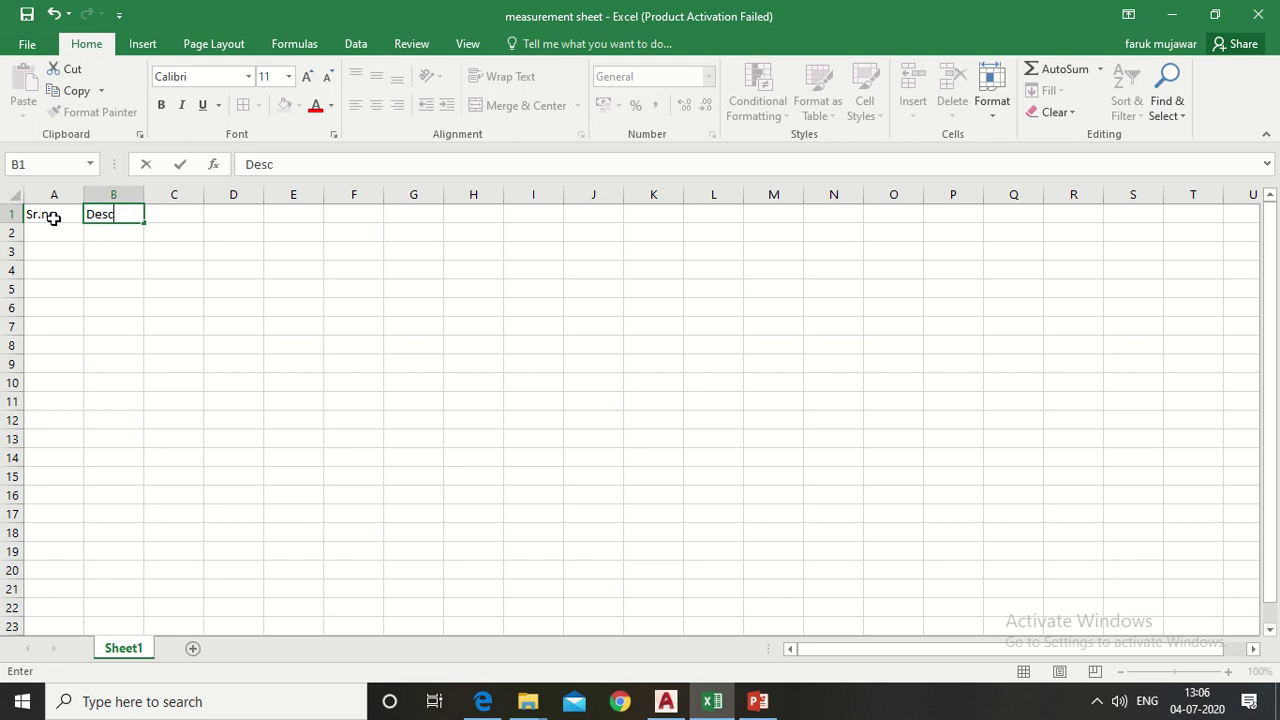
pyautogui.write('ription')
pyautogui.press('Tab')
pyautogui.write('No')
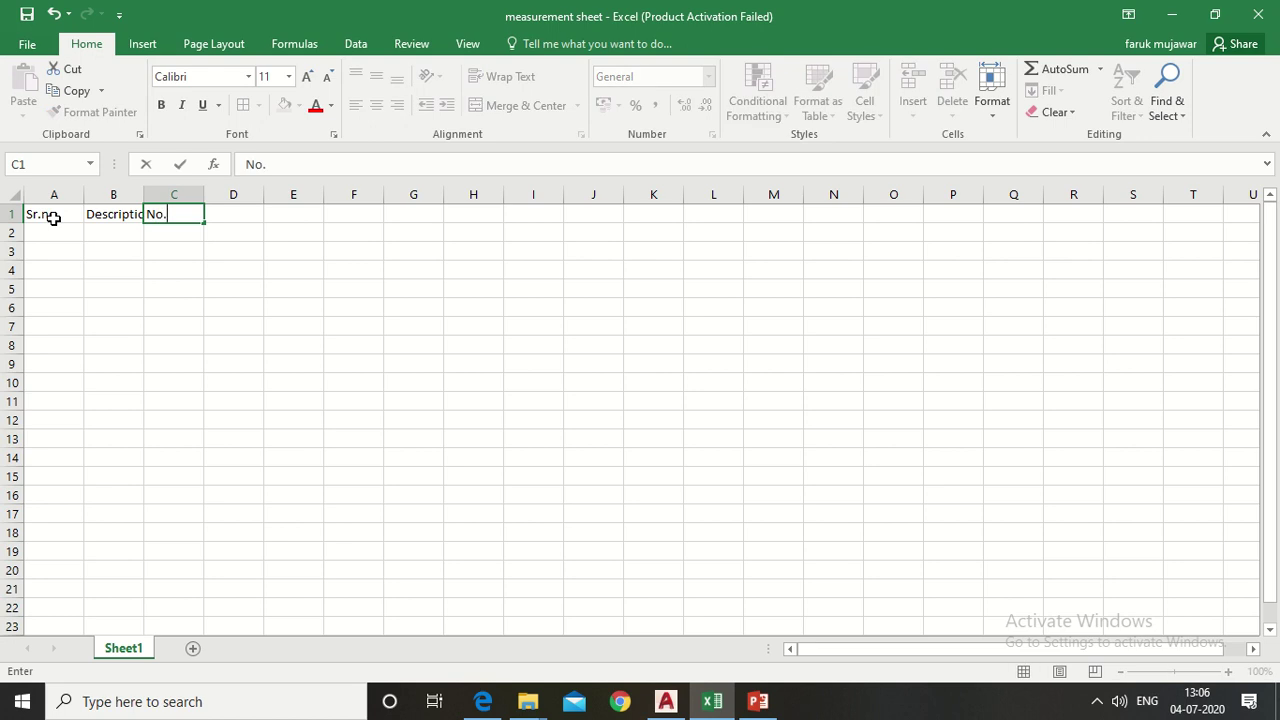
pyautogui.write('.s')
pyautogui.press('Tab')
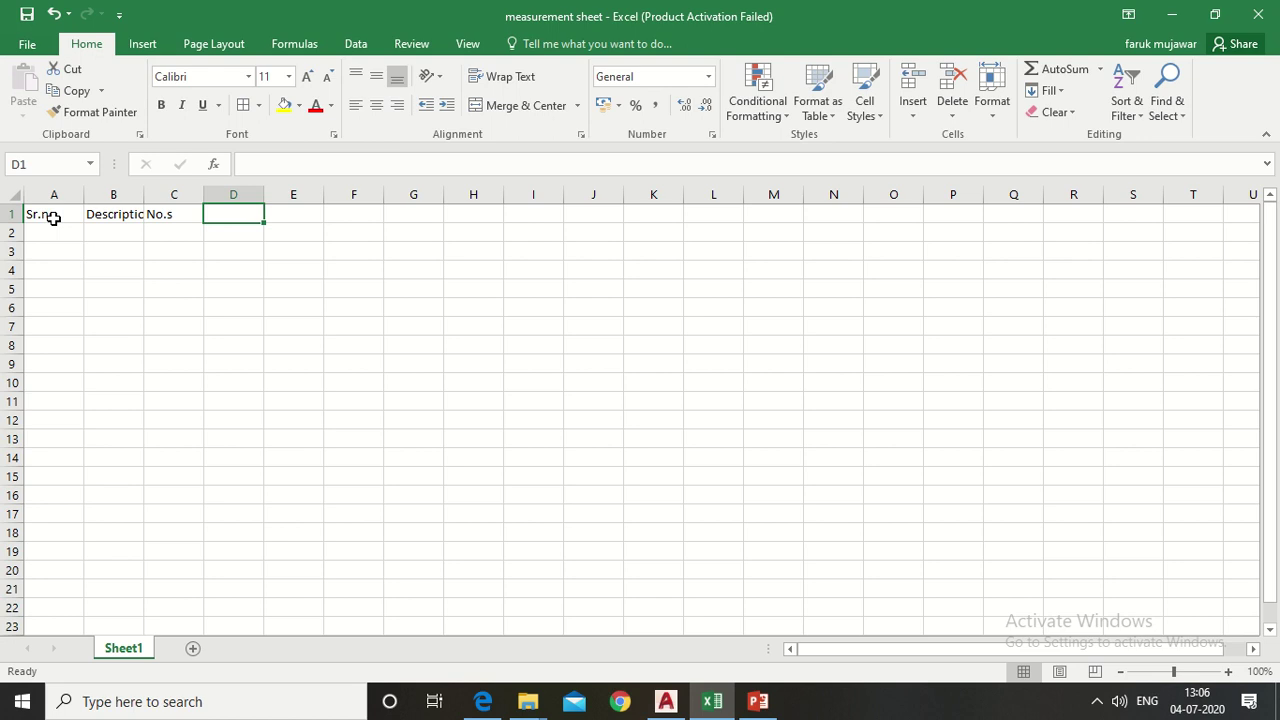
# Step: Add the headings Length, Width and Height in cells D1 to F1
pyautogui.write('Le')
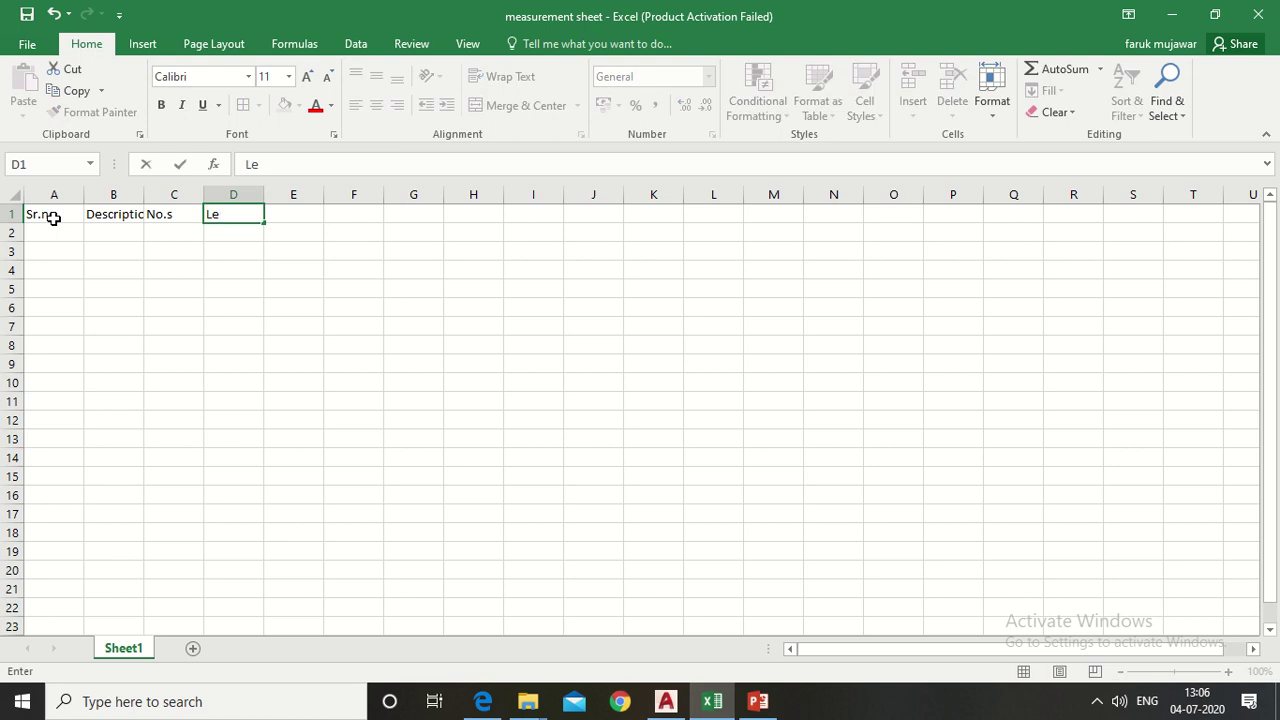
pyautogui.write('ngth')
pyautogui.press('Tab')
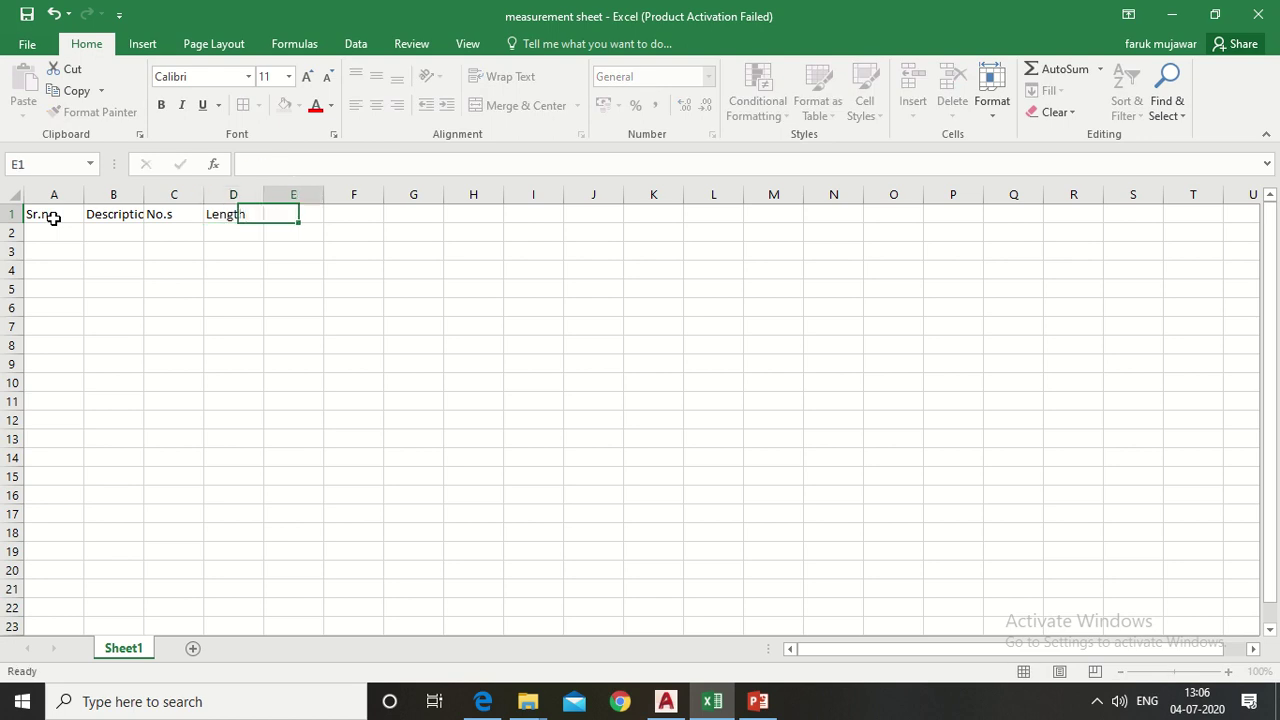
pyautogui.write('Wi')
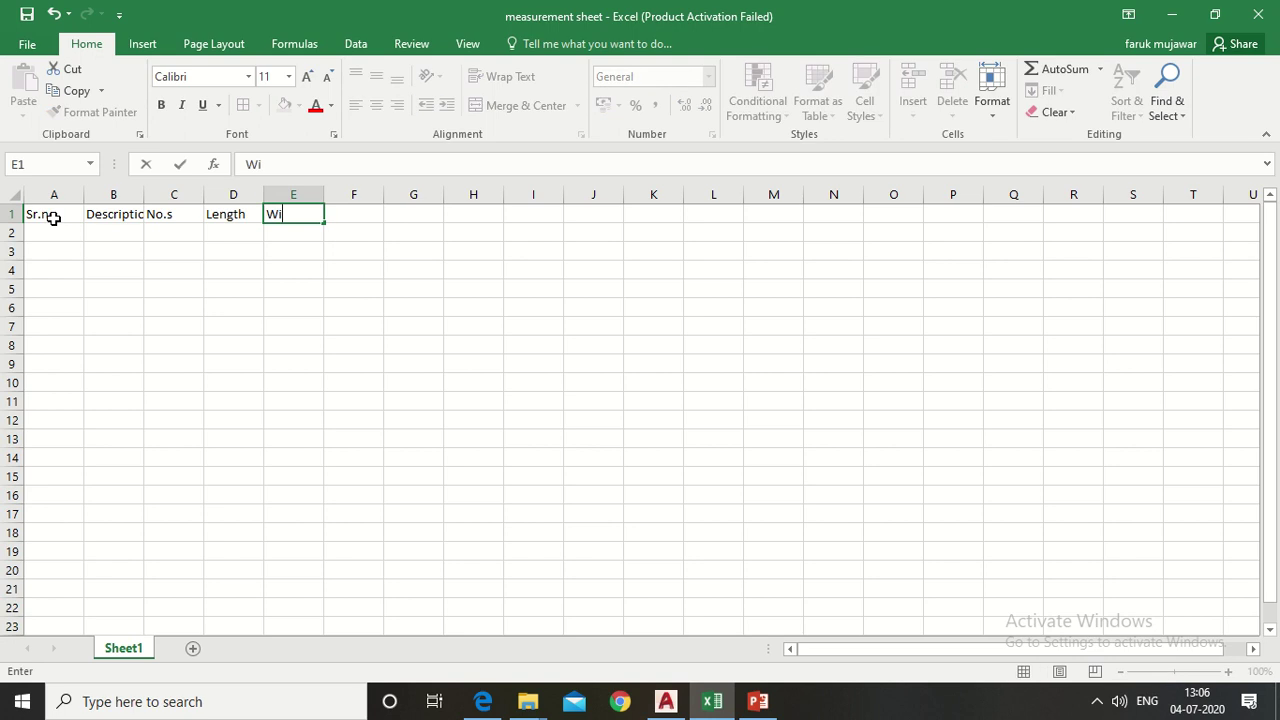
pyautogui.write('dth')
pyautogui.press('Tab')
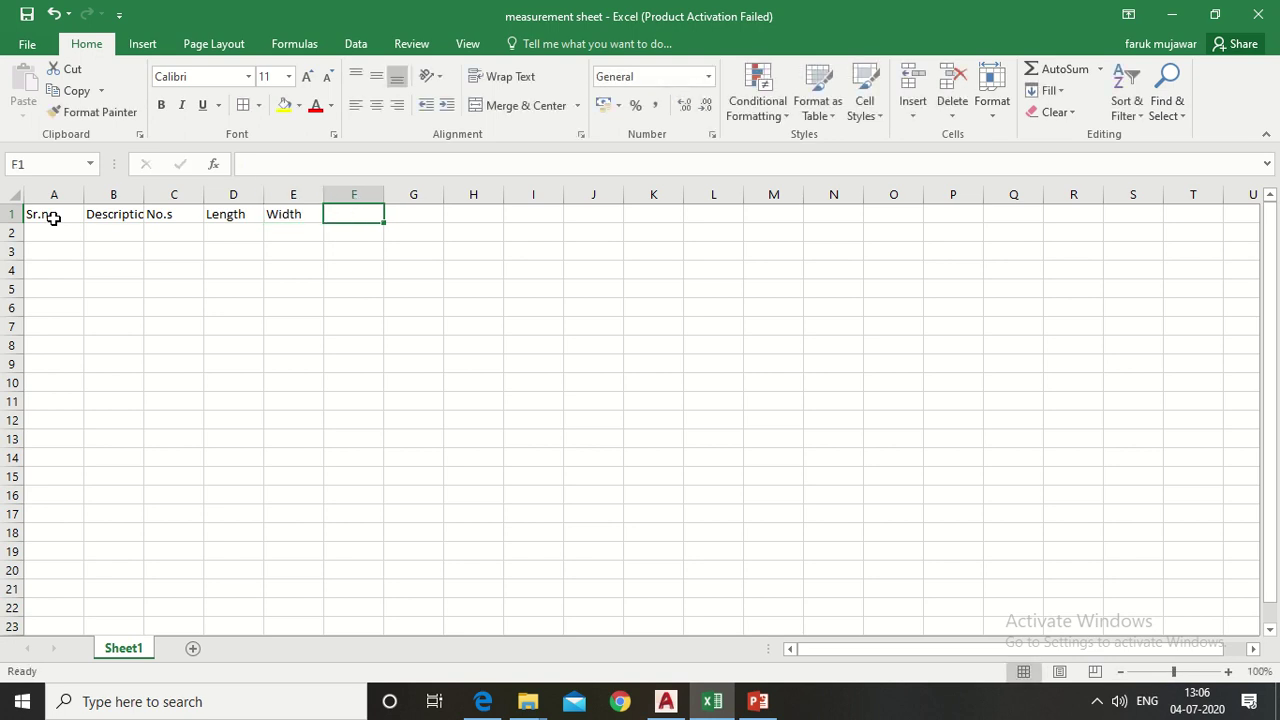
pyautogui.write('Height')
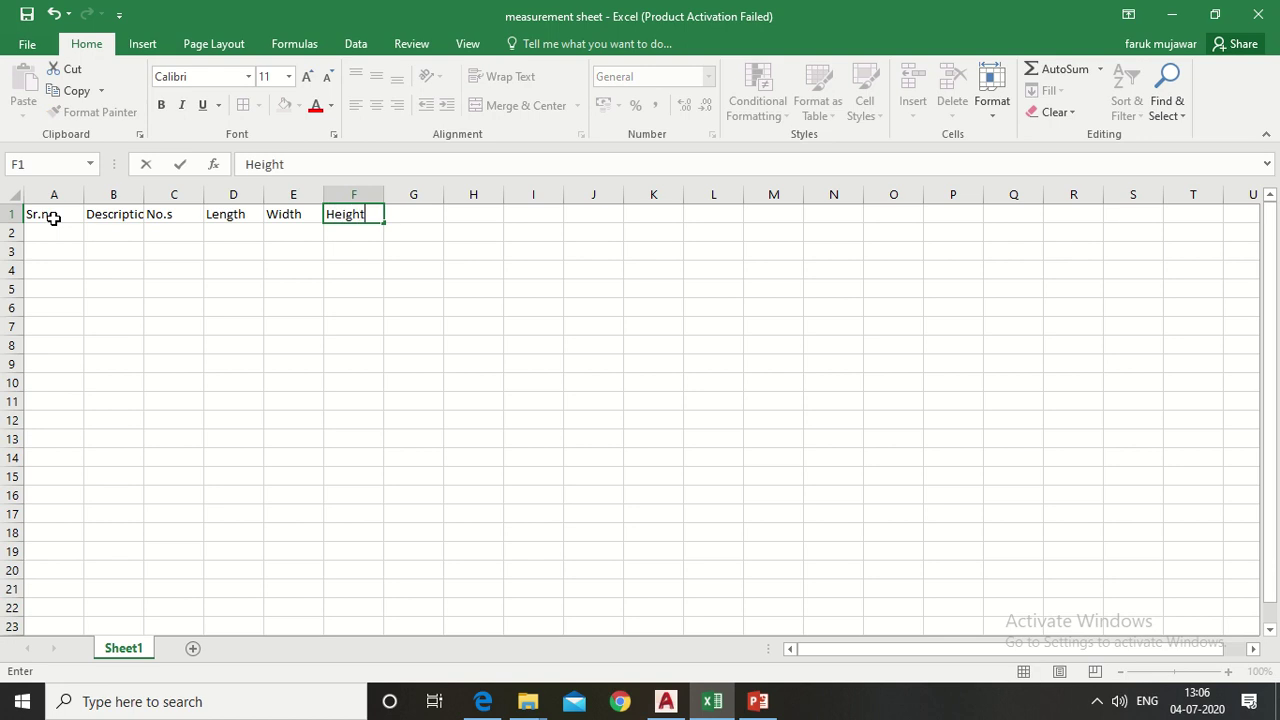
pyautogui.press('Tab')
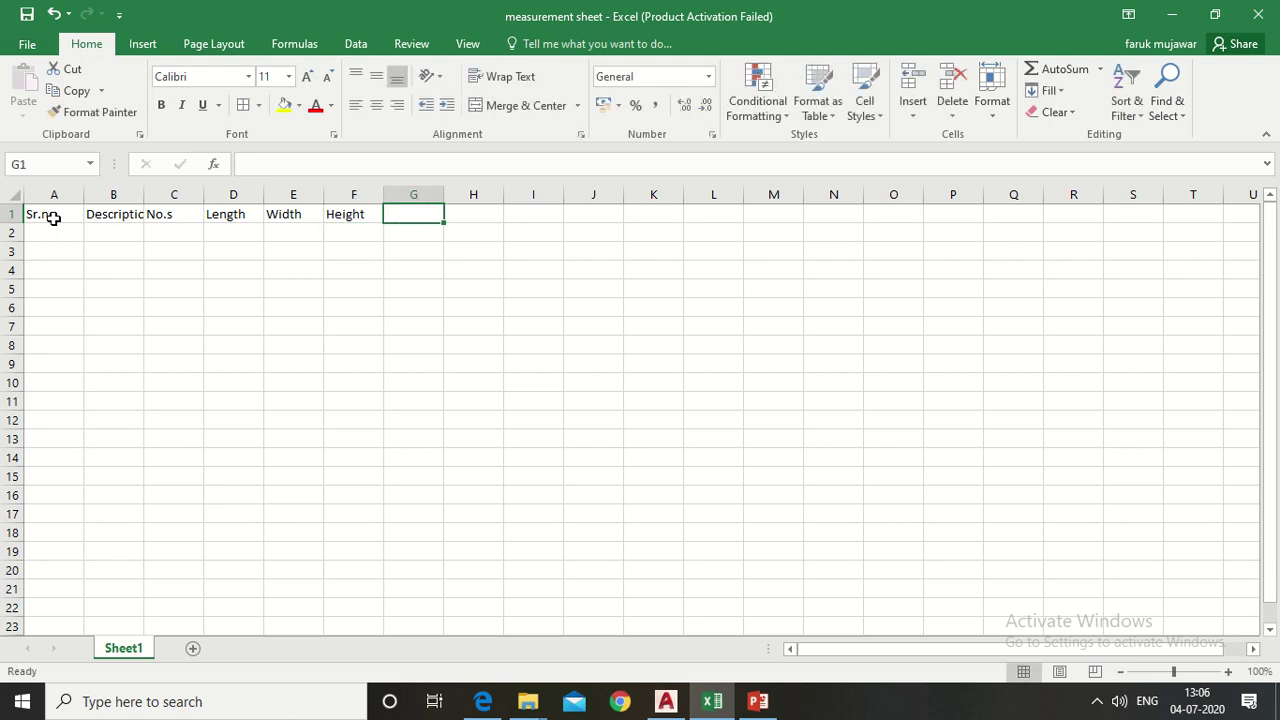
# Step: Add the headings Quantity and Remarks in cells G1 and H1
pyautogui.write('Q')
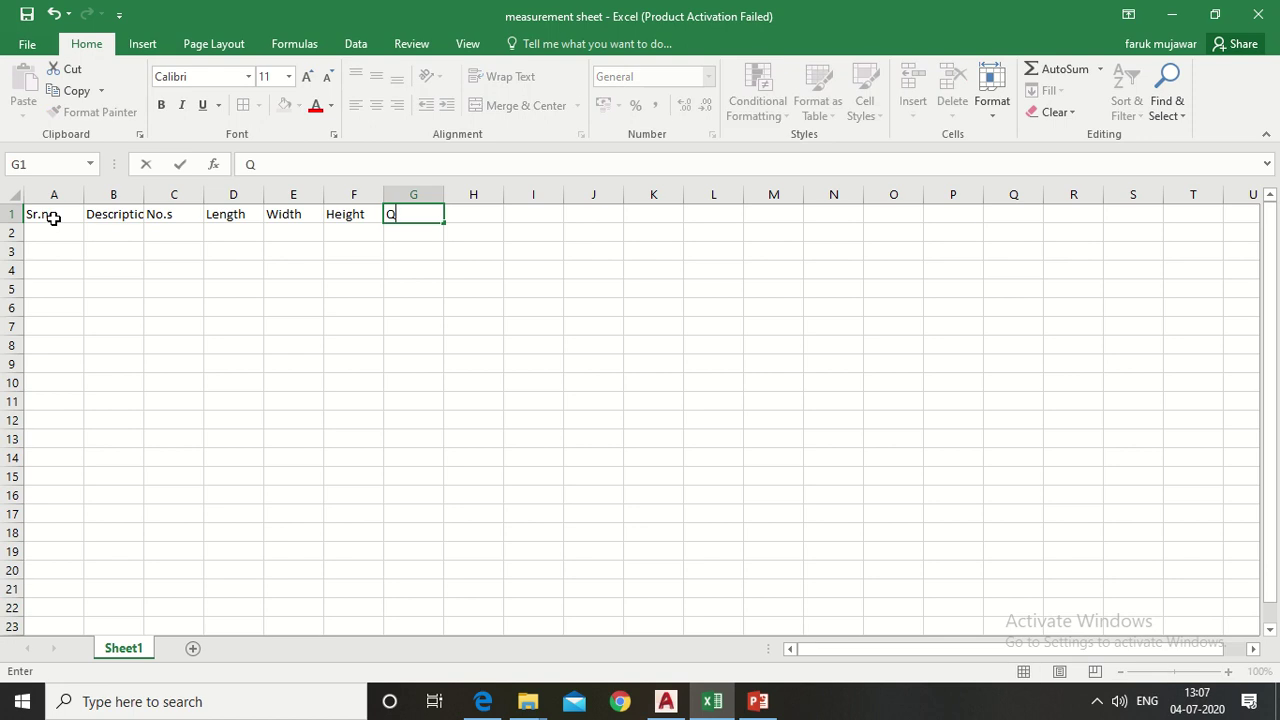
pyautogui.write('uantity')
pyautogui.press('Tab')
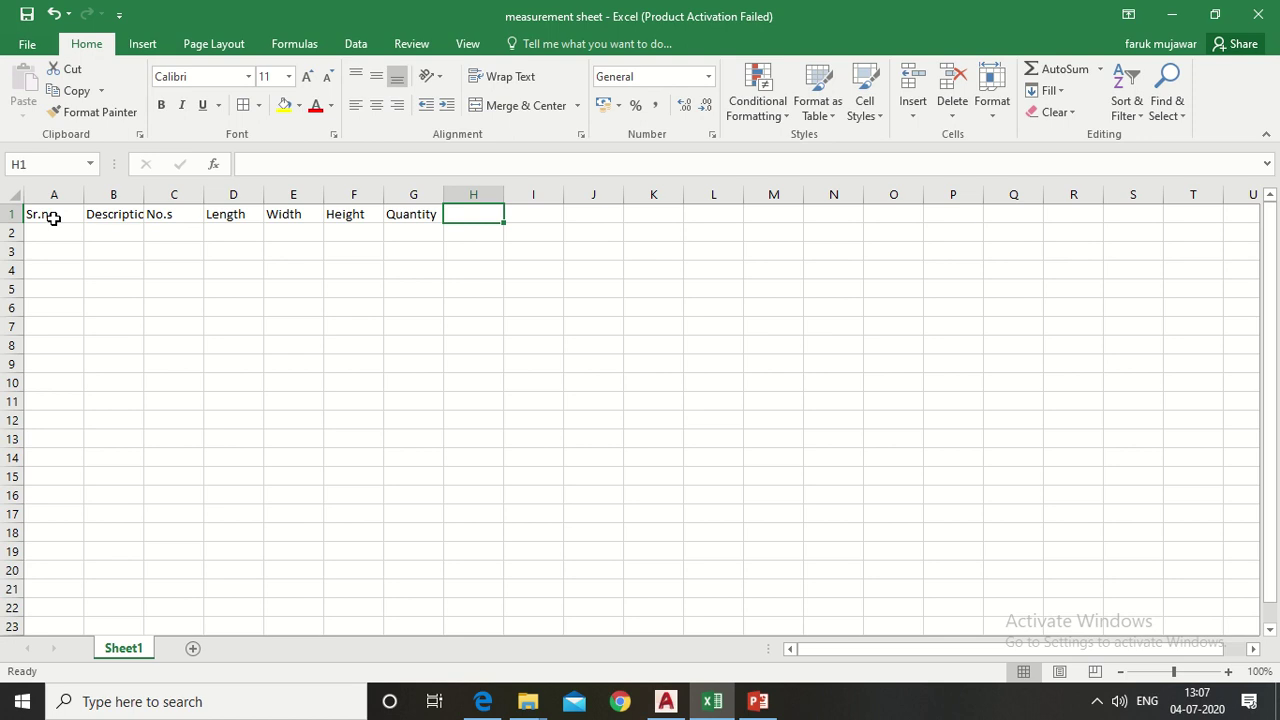
pyautogui.write('R')
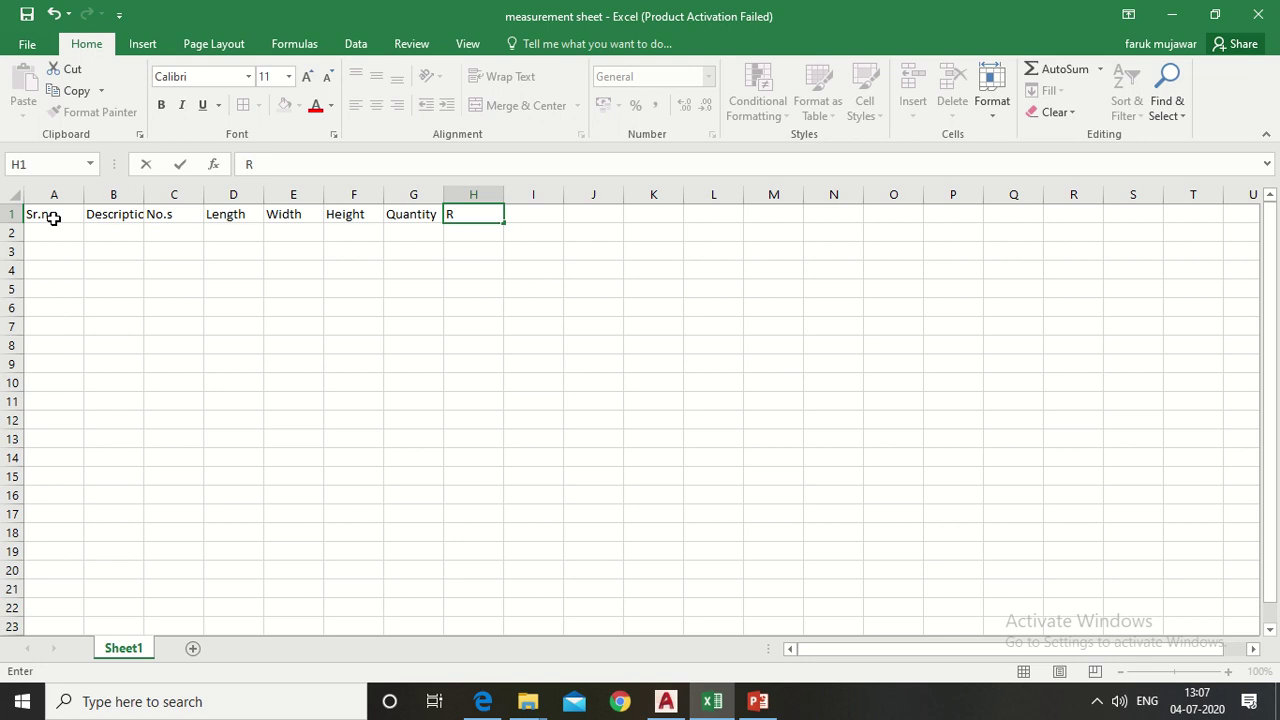
pyautogui.write('mark')
pyautogui.click(456, 214)
pyautogui.write('e')
pyautogui.click(496, 214)
pyautogui.write('s')
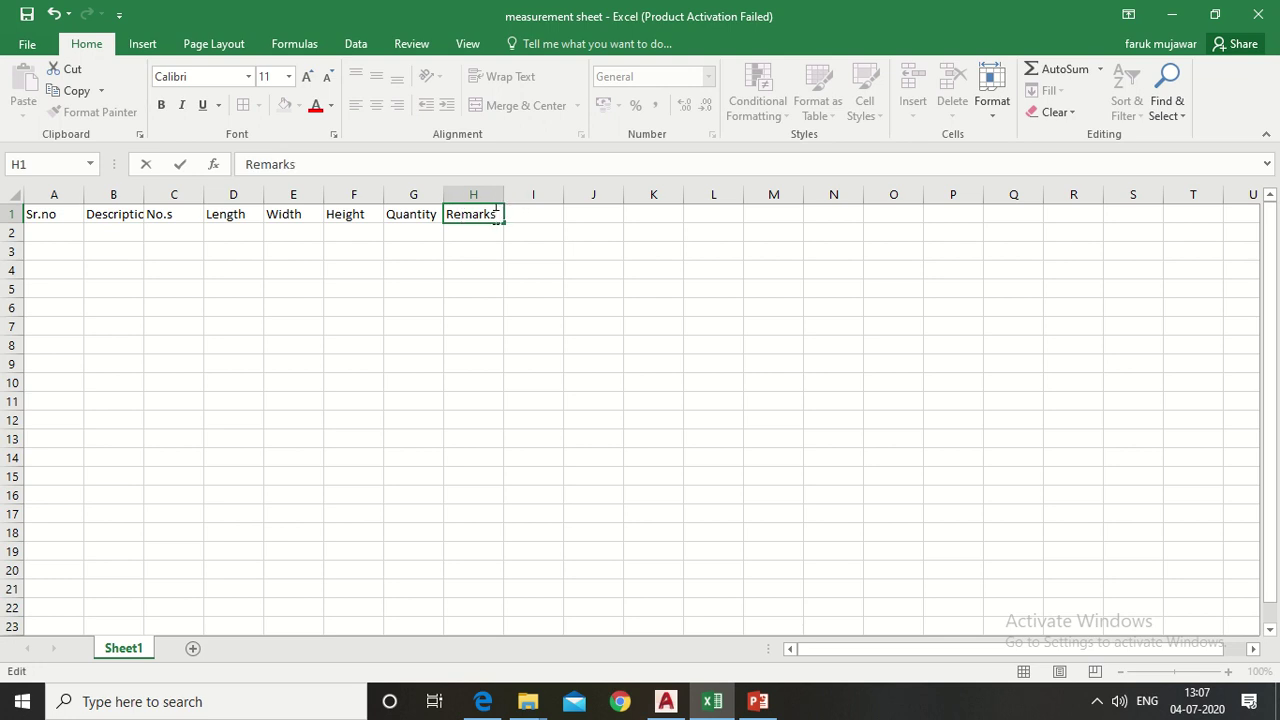
# Step: AutoFit the column widths to the row 1 headings and widen the Description column further for longer text
pyautogui.click(7, 214)
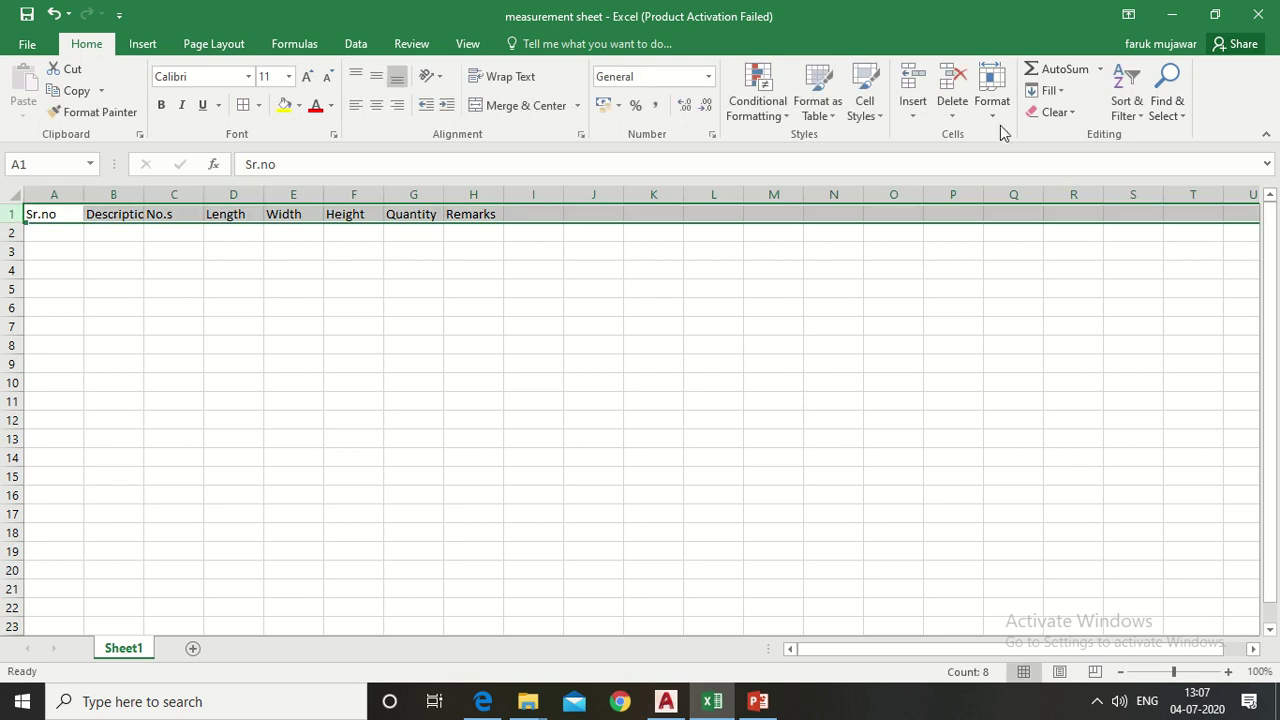
pyautogui.click(992, 95)
pyautogui.click(1020, 226)
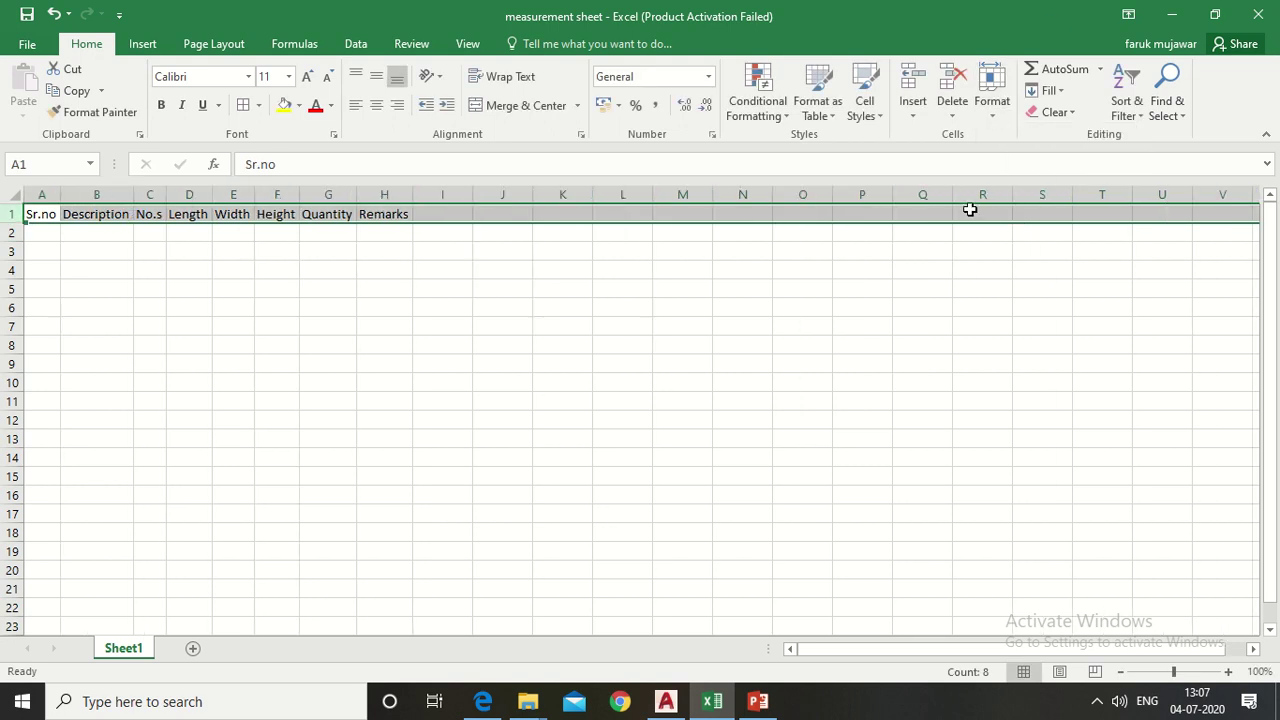
pyautogui.moveTo(137, 193); pyautogui.dragTo(263, 191)
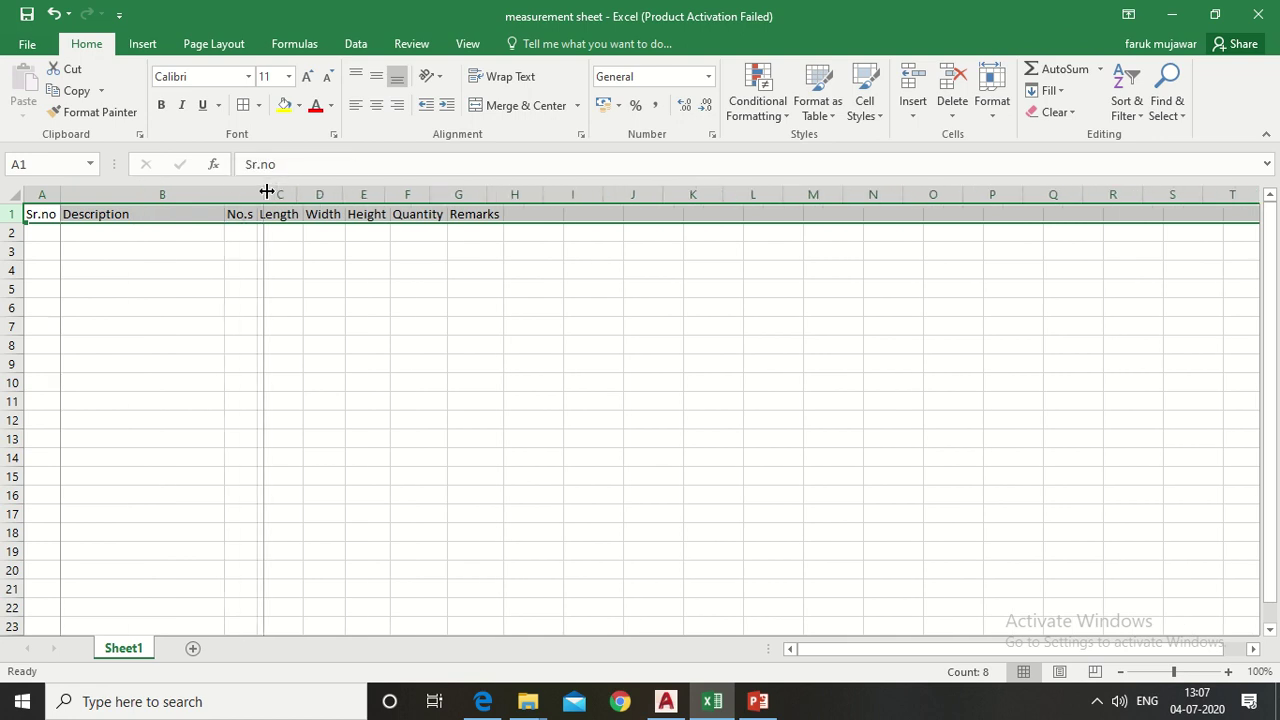
# Step: Enter item 1 in row 2 with the description "Excavation of Foundation"
pyautogui.click(42, 232)
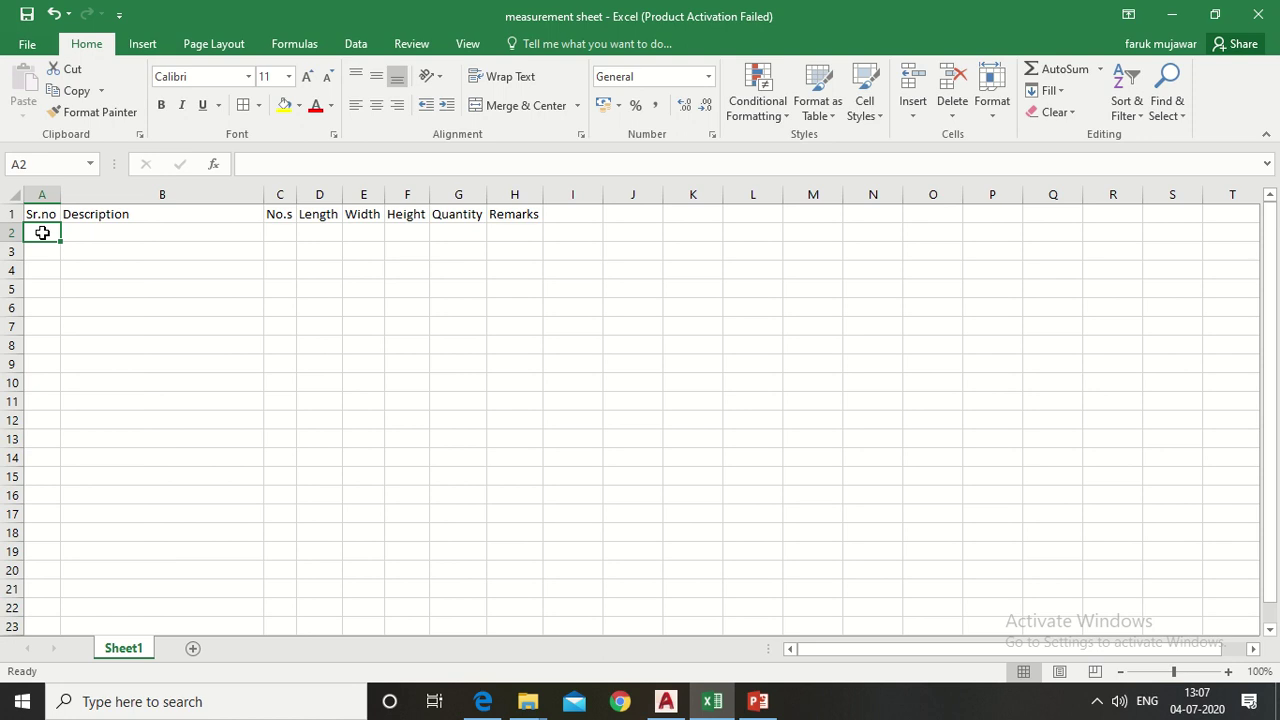
pyautogui.write('1')
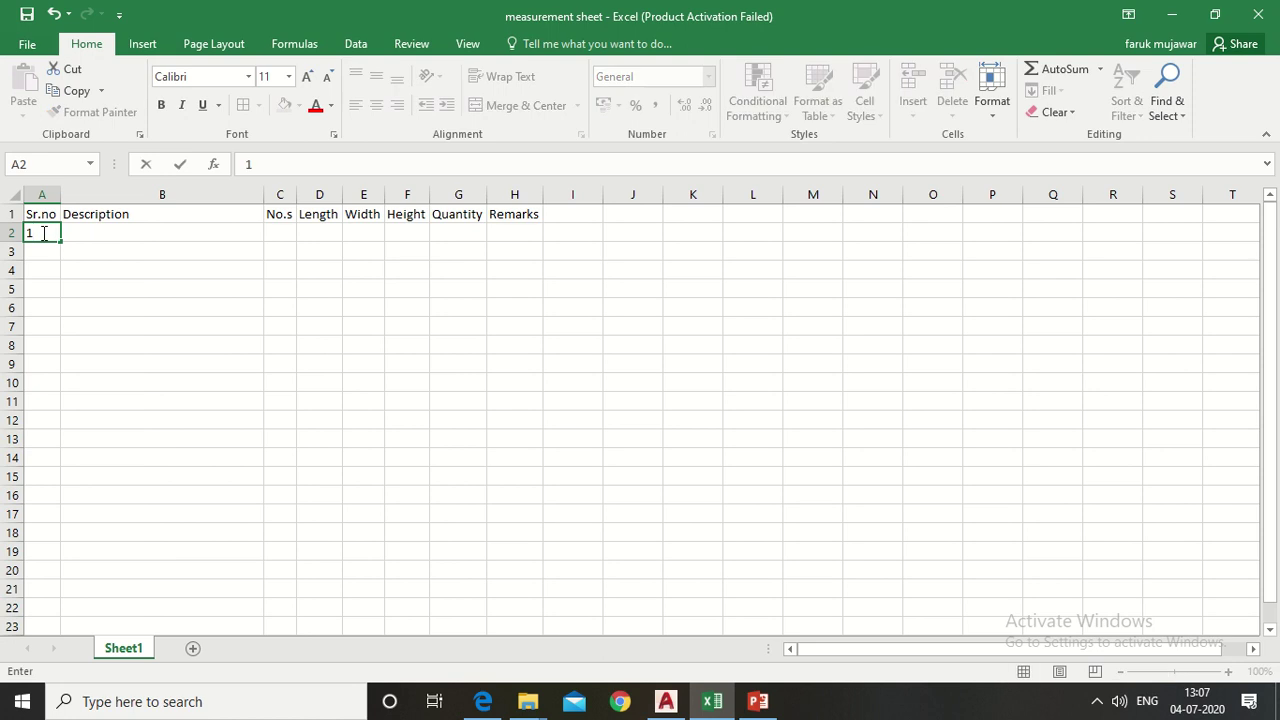
pyautogui.click(189, 244)
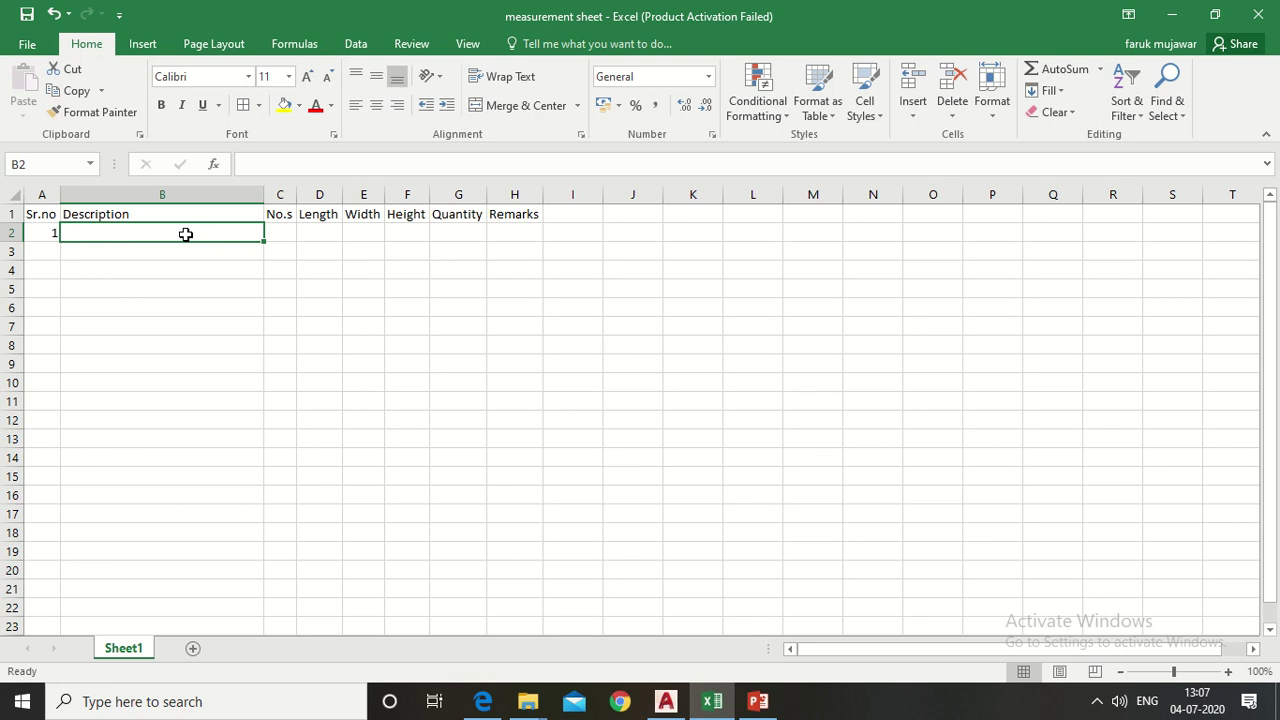
pyautogui.write('Exca')
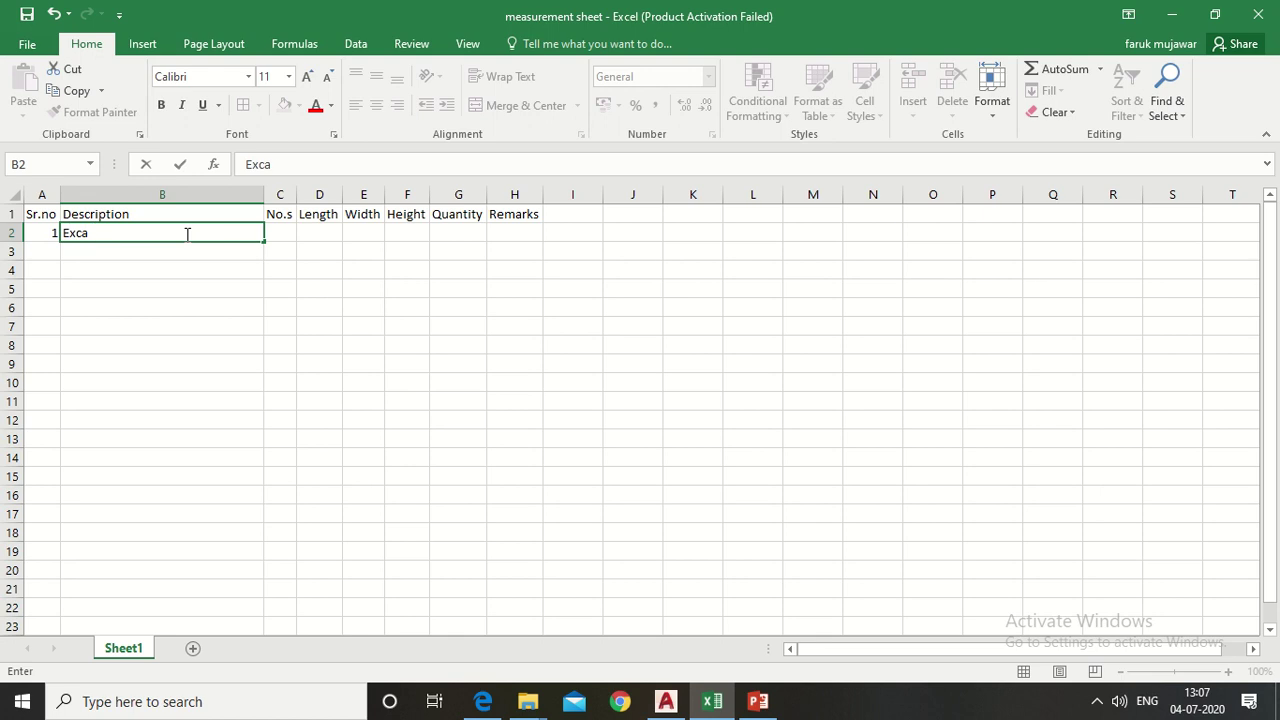
pyautogui.write('vation of Foun')
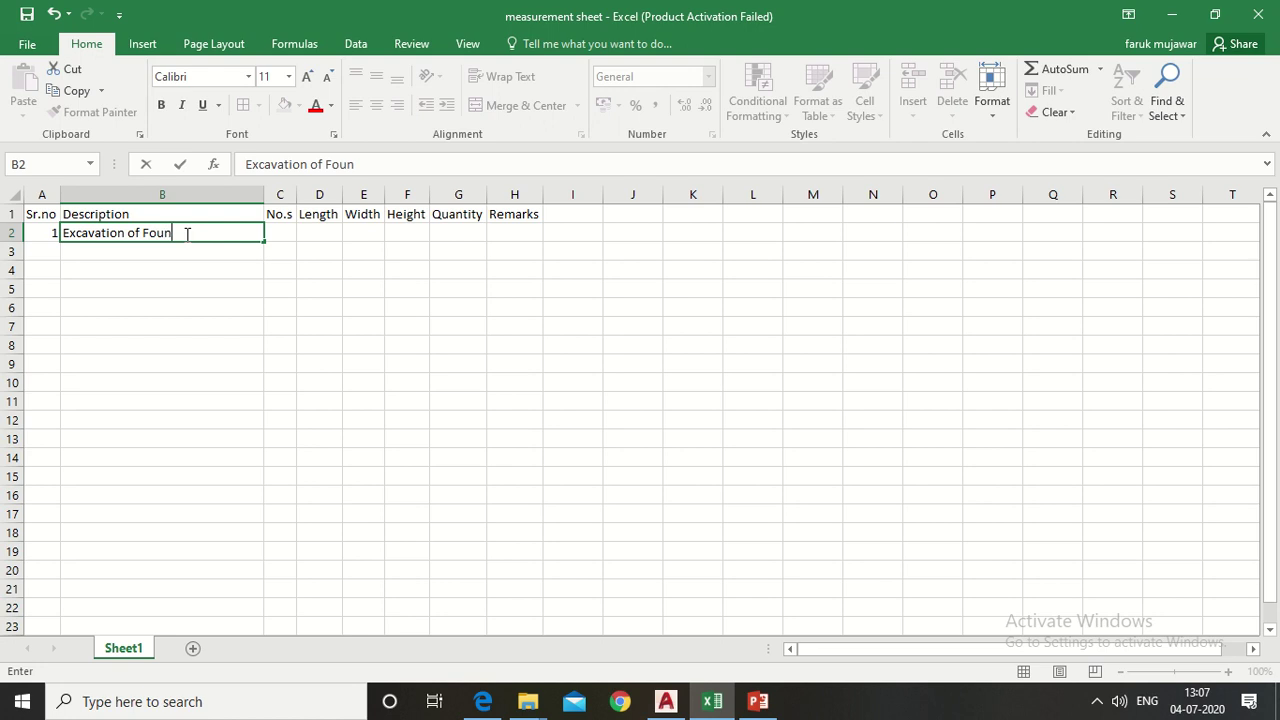
pyautogui.write('datiop')
pyautogui.press('BackSpace')
pyautogui.write('n')
# Step: Enter Footing1 as the description in row 3 and set its No.s value to 98
pyautogui.click(158, 251)
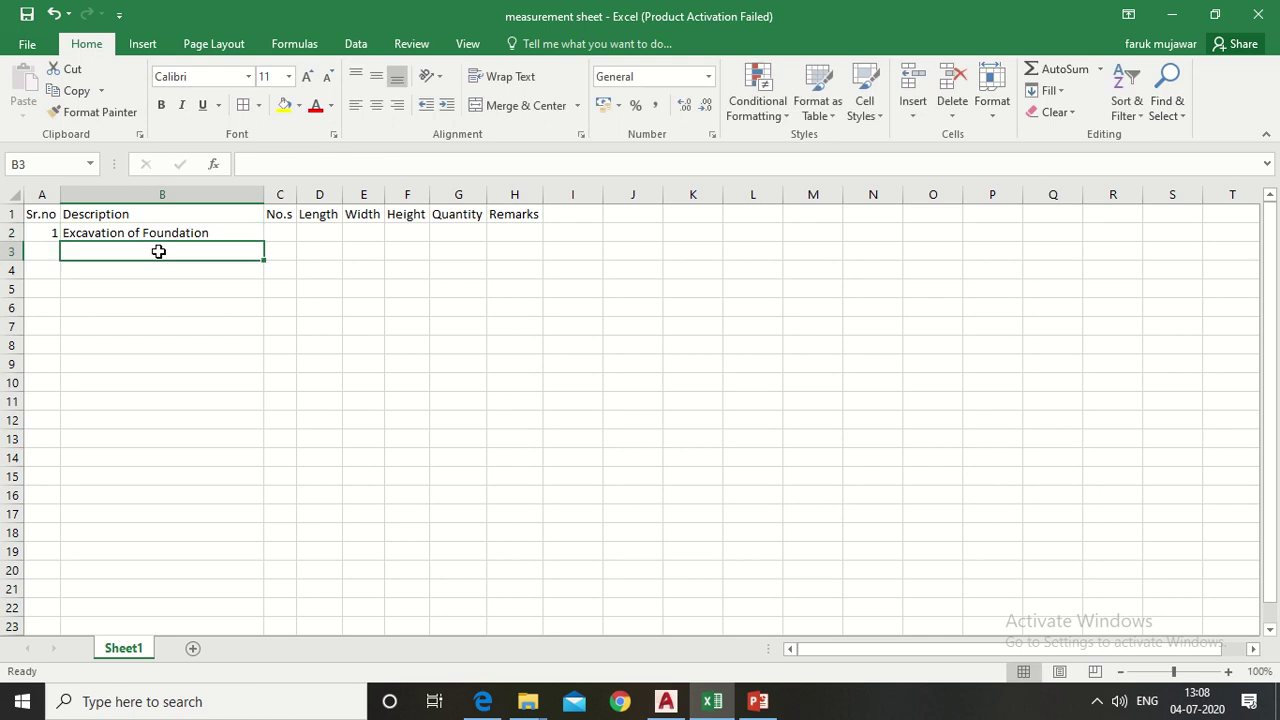
pyautogui.write('F')
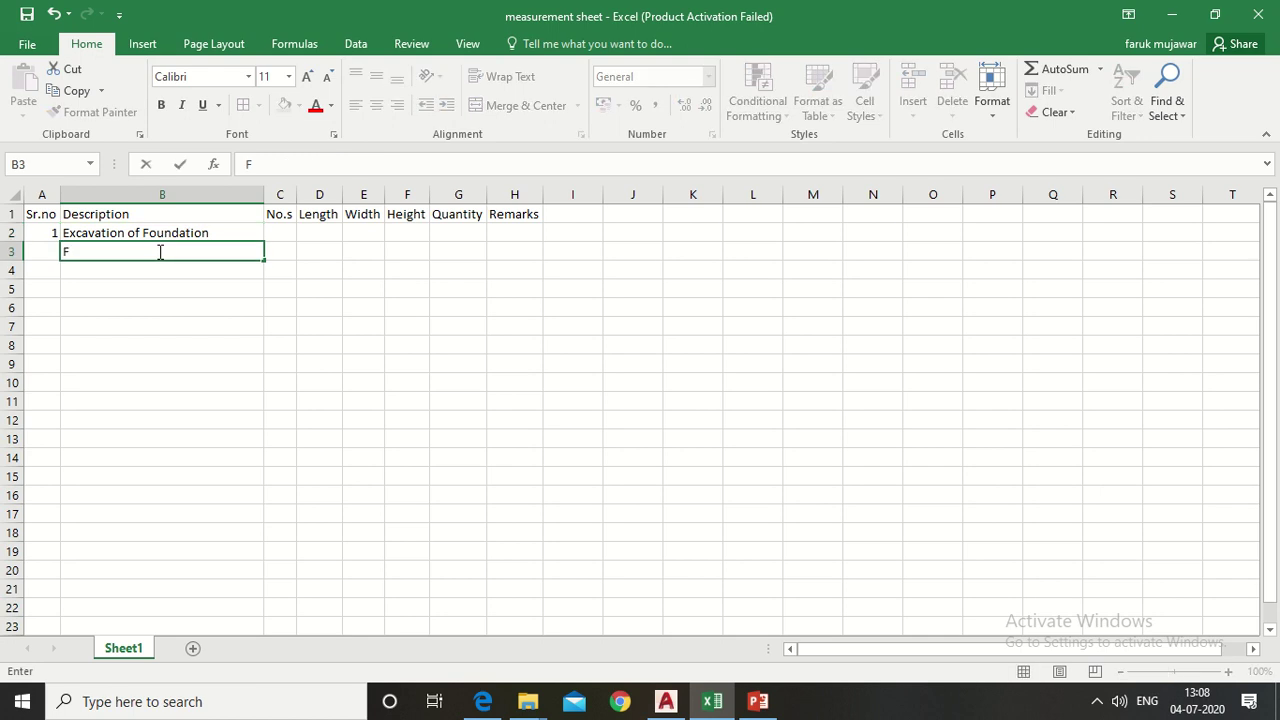
pyautogui.write('ooting1')
pyautogui.click(286, 254)
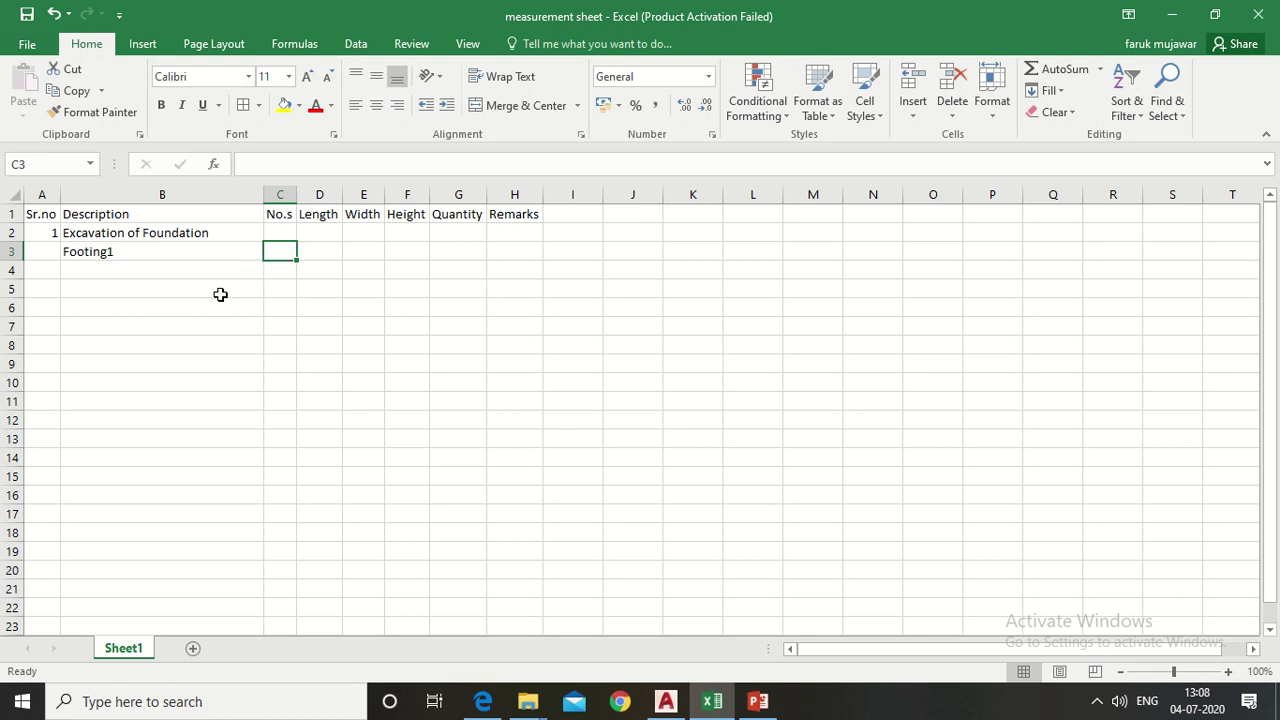
pyautogui.click(507, 37)
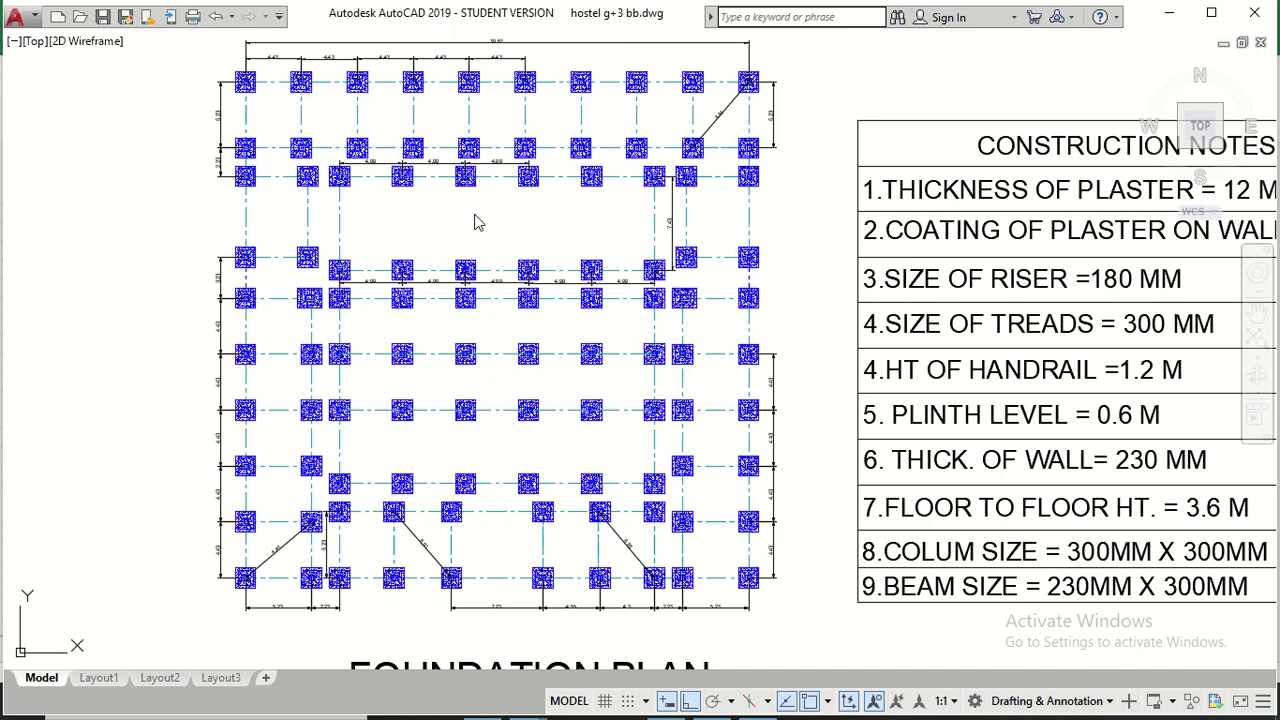
pyautogui.moveTo(512, 50)
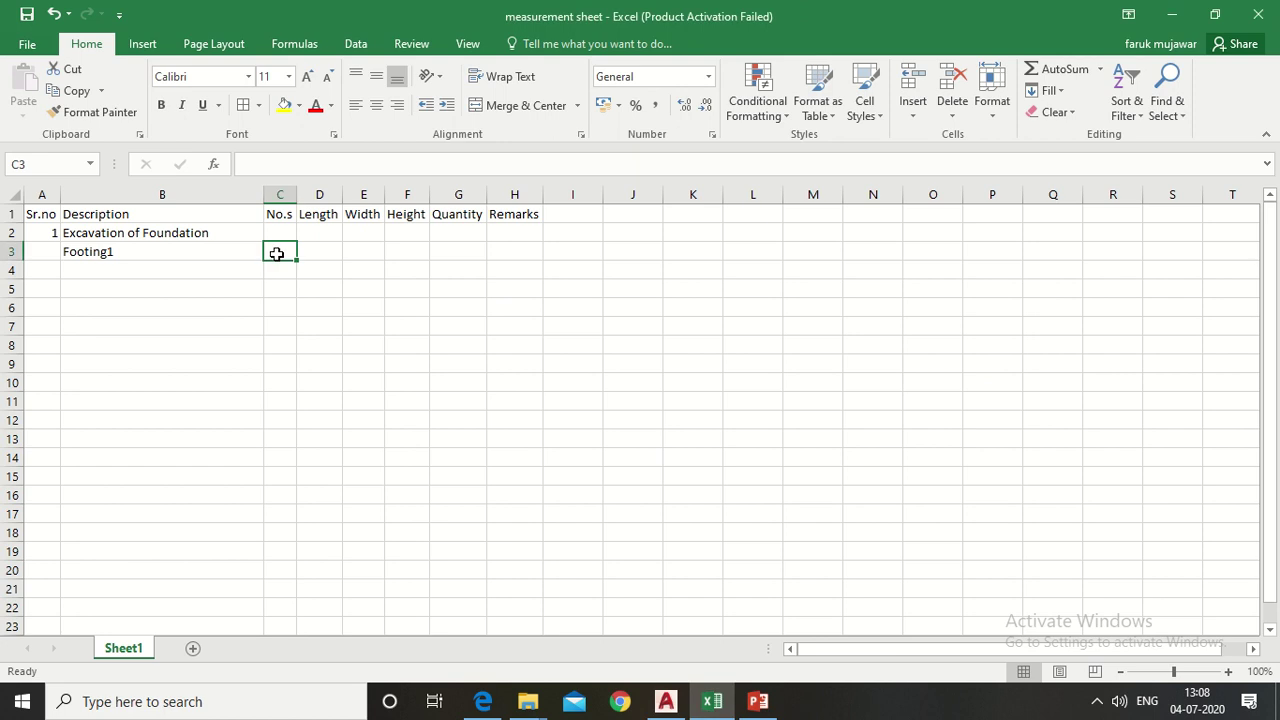
pyautogui.write('98')
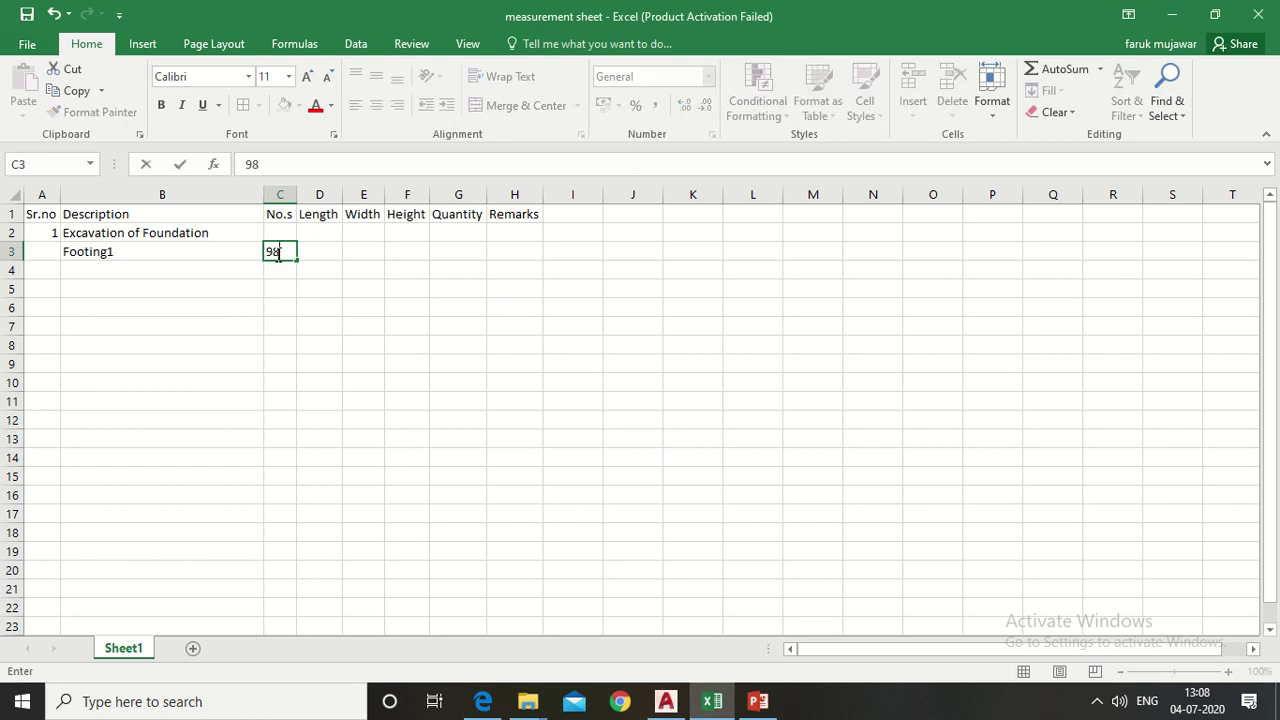
pyautogui.press('Tab')
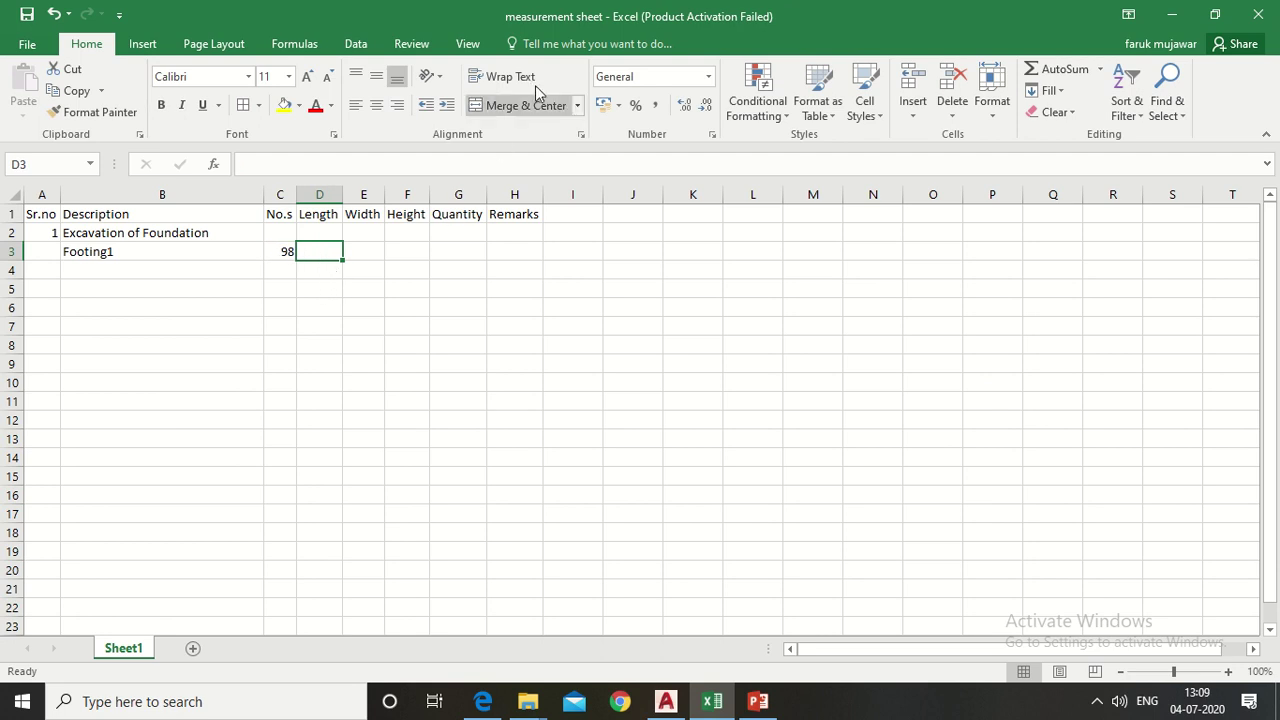
# Step: Switch to the AutoCAD hostel drawing and examine the footing's base dimensions in the section and plan views
pyautogui.moveTo(517, 9)
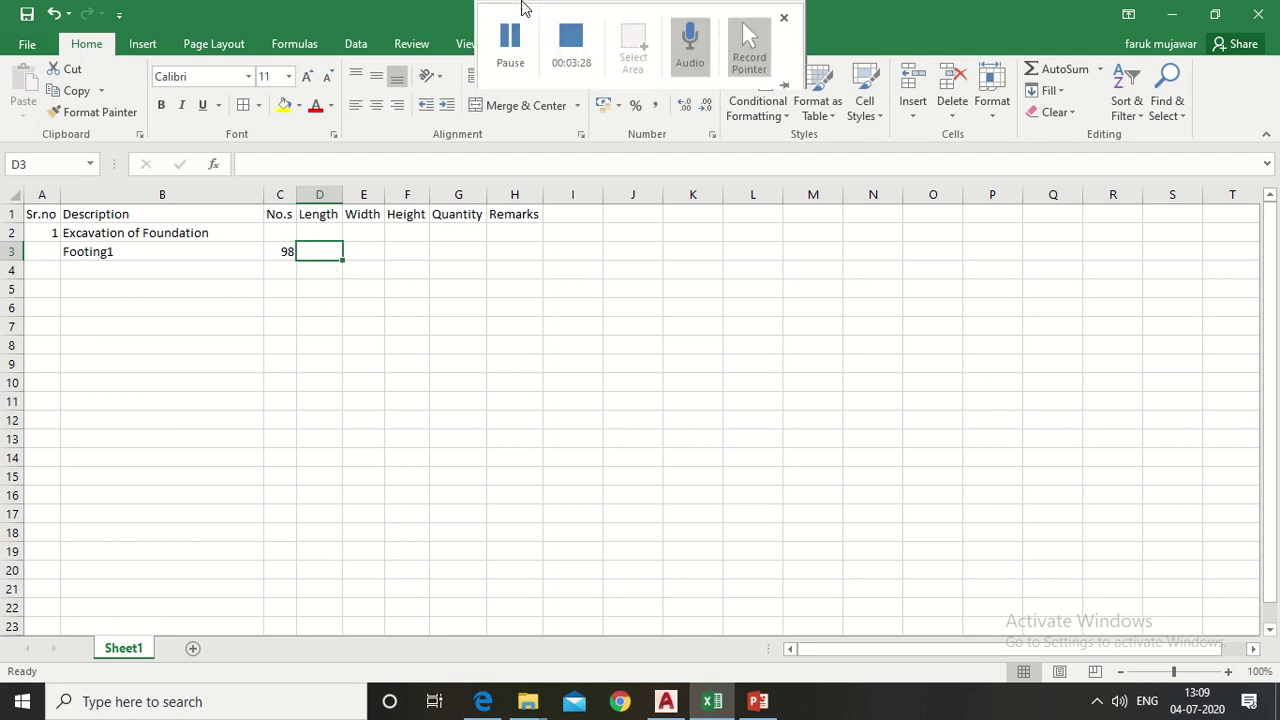
pyautogui.click(505, 58)
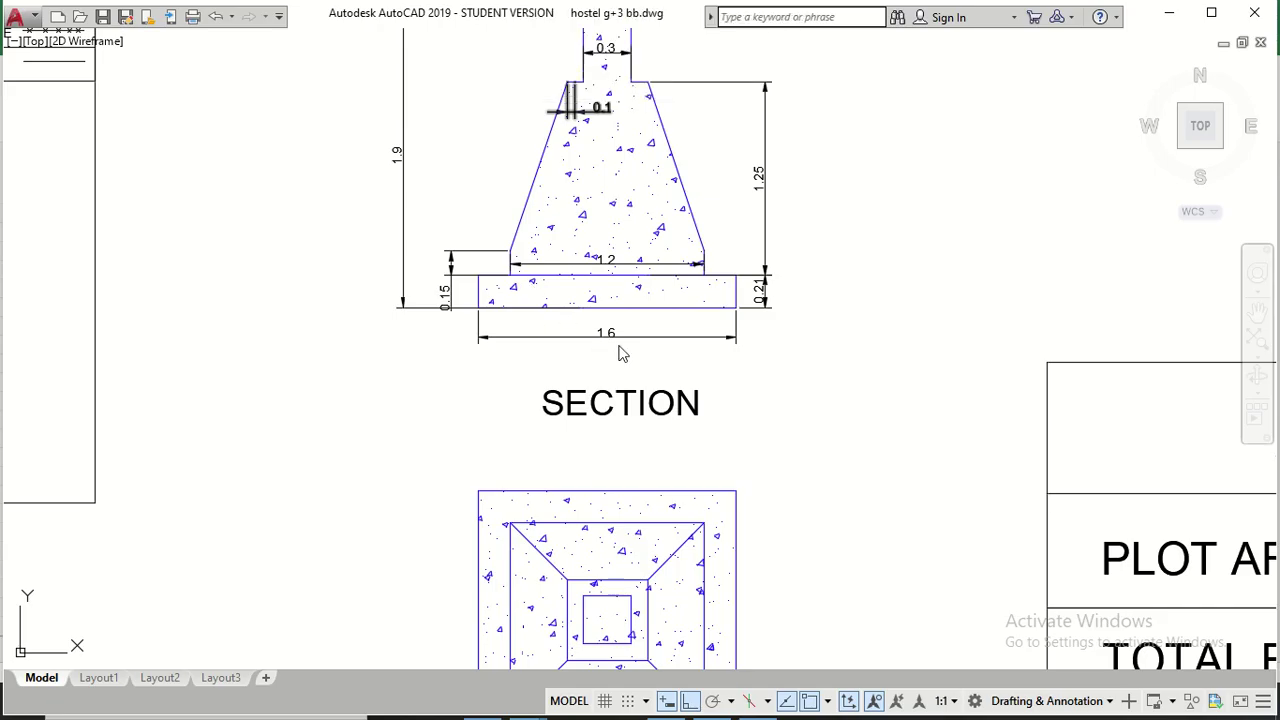
pyautogui.scroll(2, 811, 480)
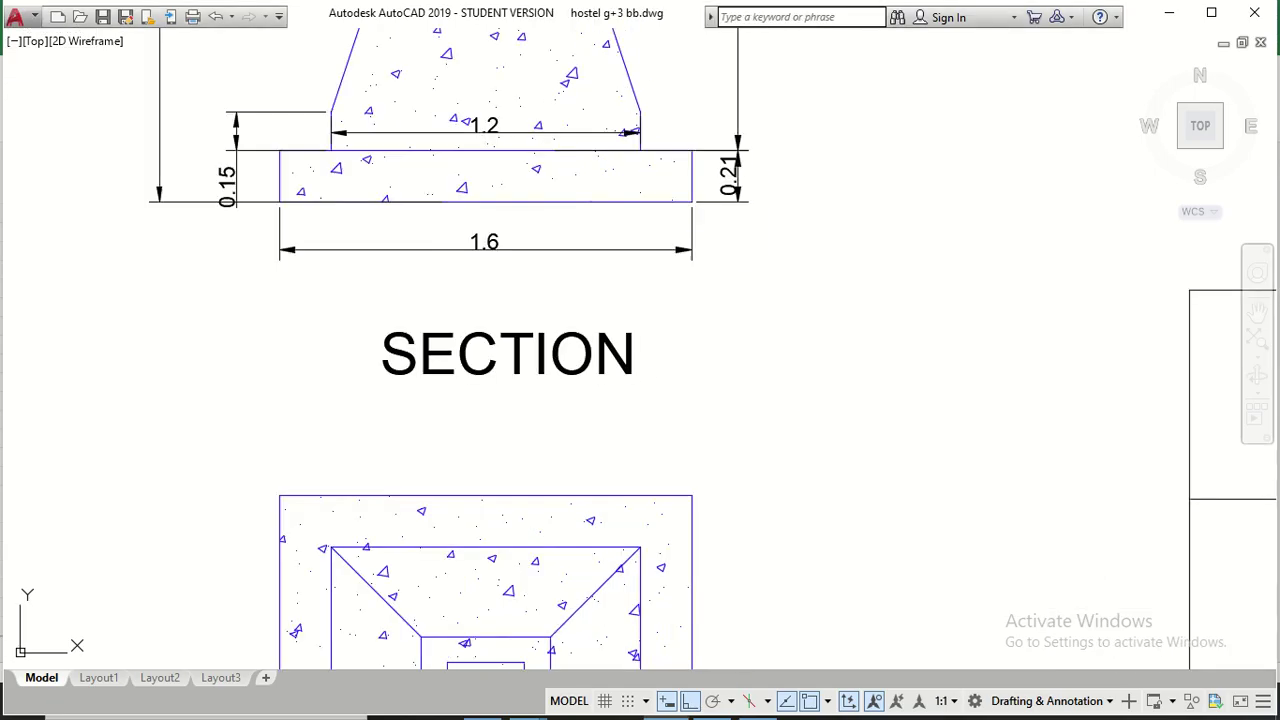
pyautogui.scroll(-2, 774, 218)
pyautogui.scroll(2, 751, 551)
pyautogui.moveTo(751, 551); pyautogui.dragTo(757, 371)
pyautogui.scroll(-2, 757, 371)
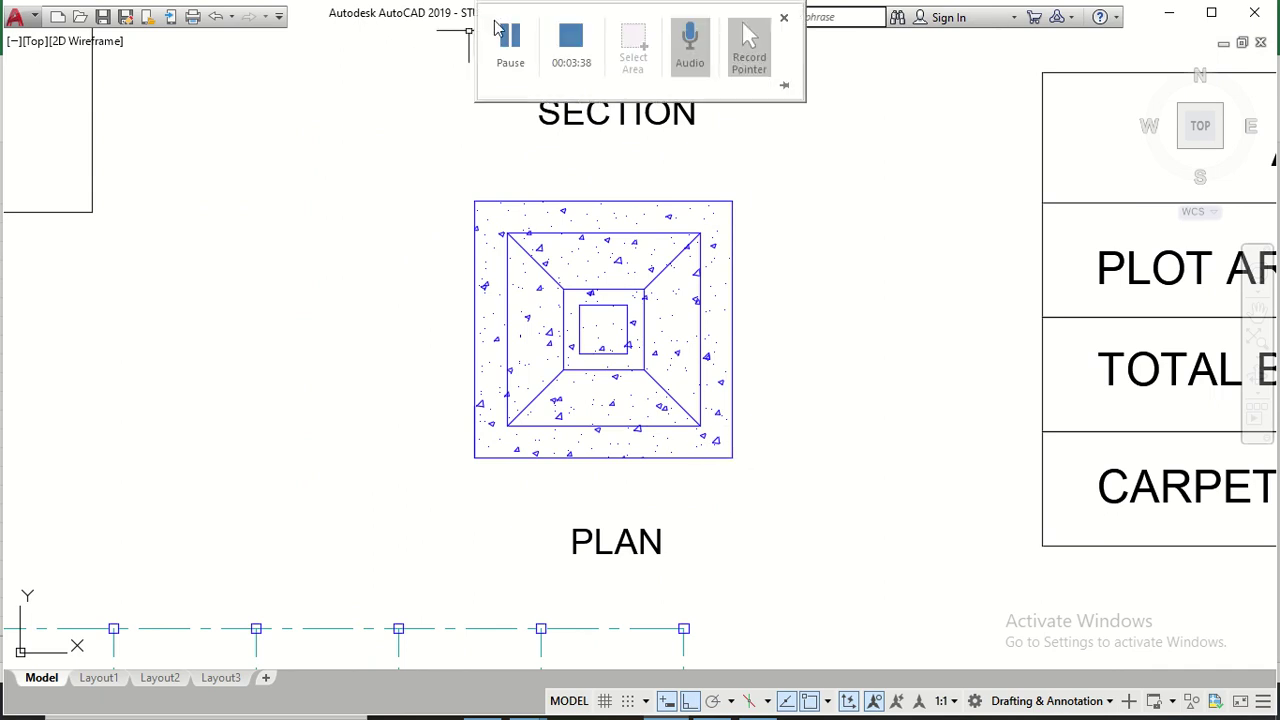
pyautogui.click(506, 32)
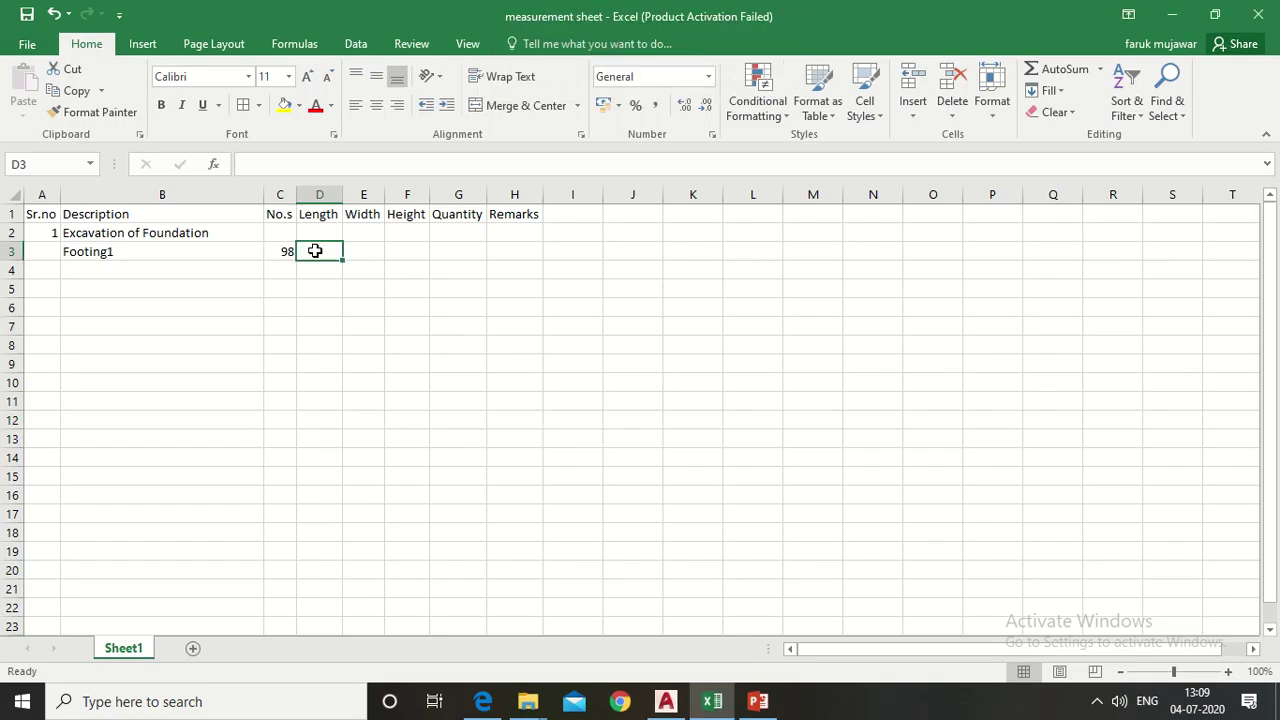
# Step: In the Excel sheet, enter 1.6 as both the length and the width of Footing1 in row 3
pyautogui.write('1.6')
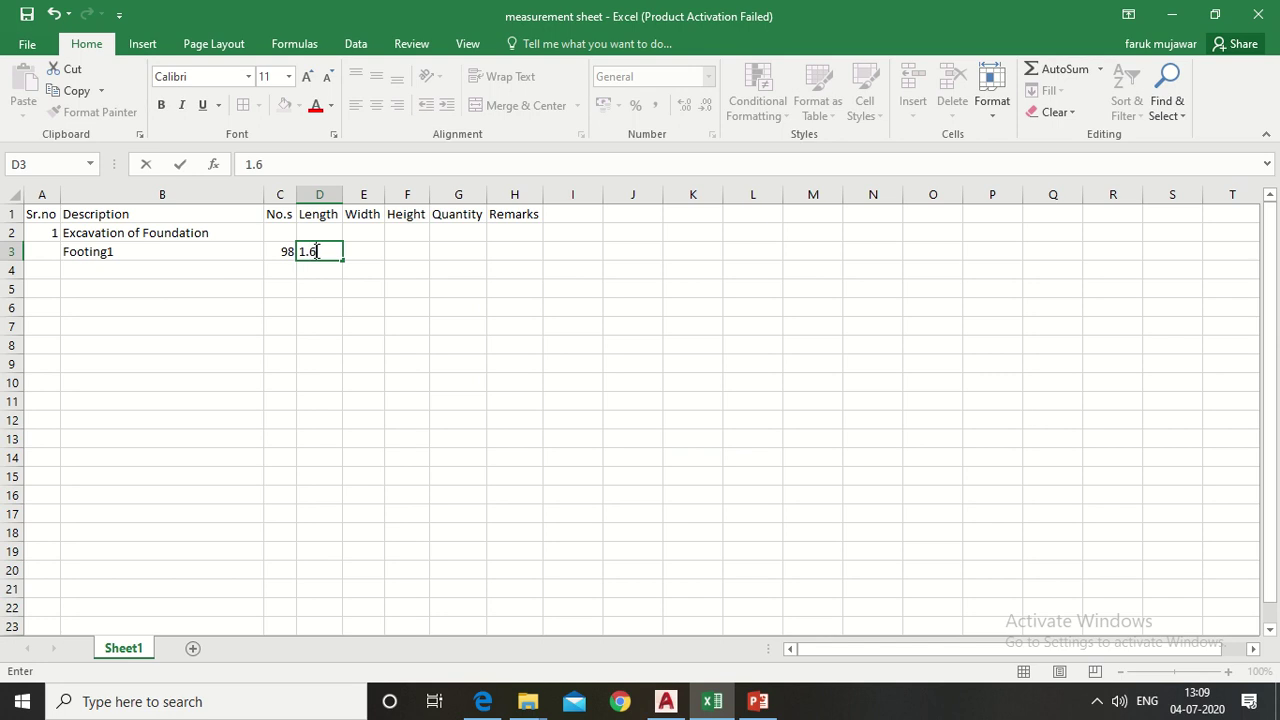
pyautogui.press('Tab')
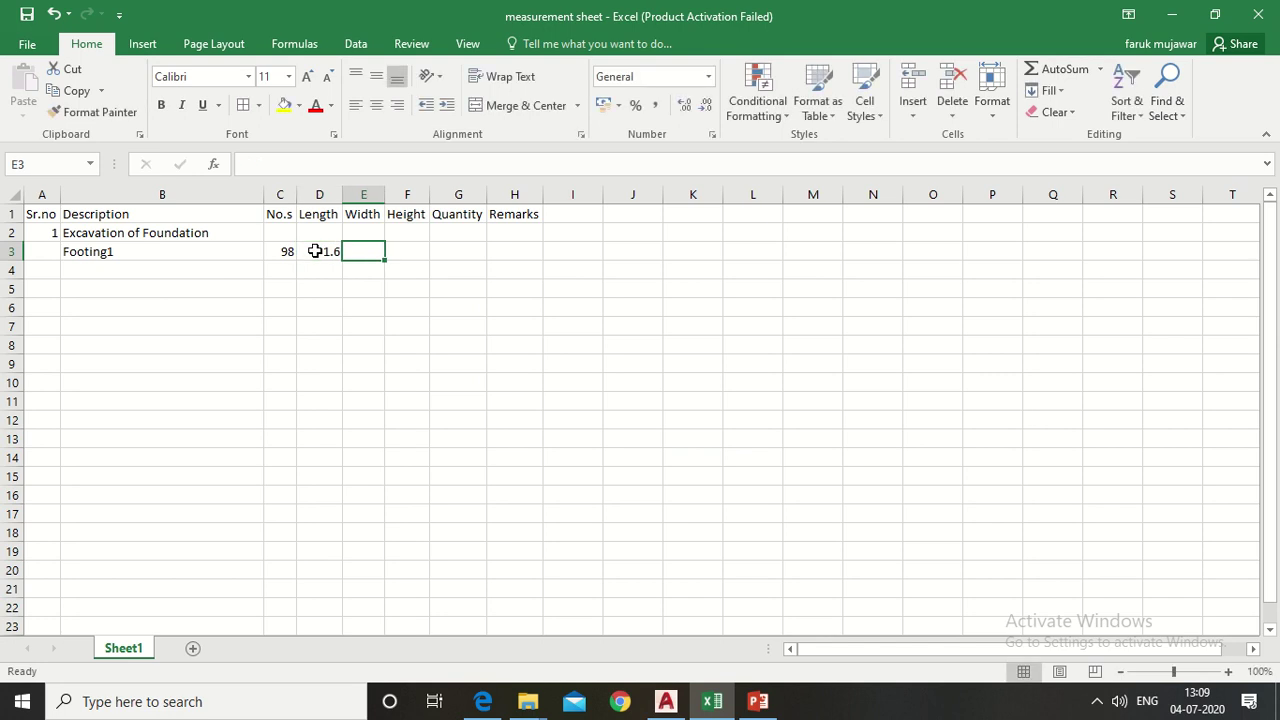
pyautogui.write('1.6')
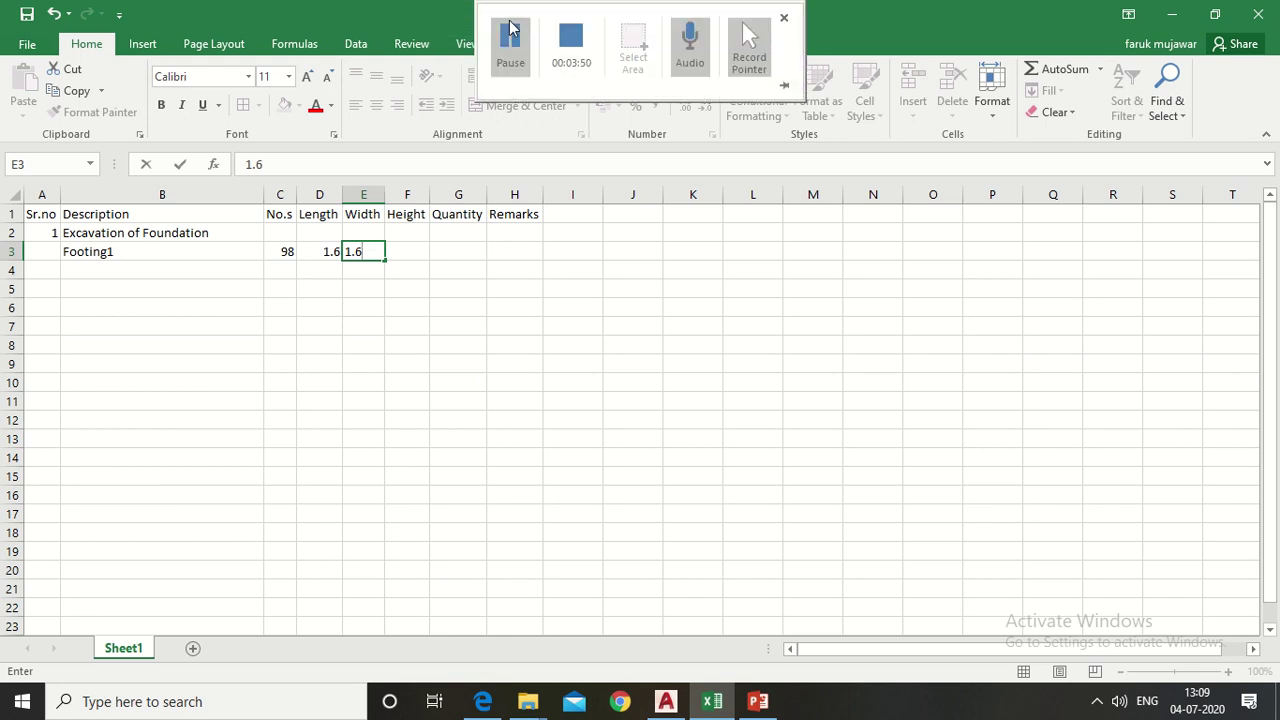
# Step: Check the excavation depth in the AutoCAD footing section and enter 1.9 as Footing1's height in cell F3 of the Excel sheet
pyautogui.click(500, 78)
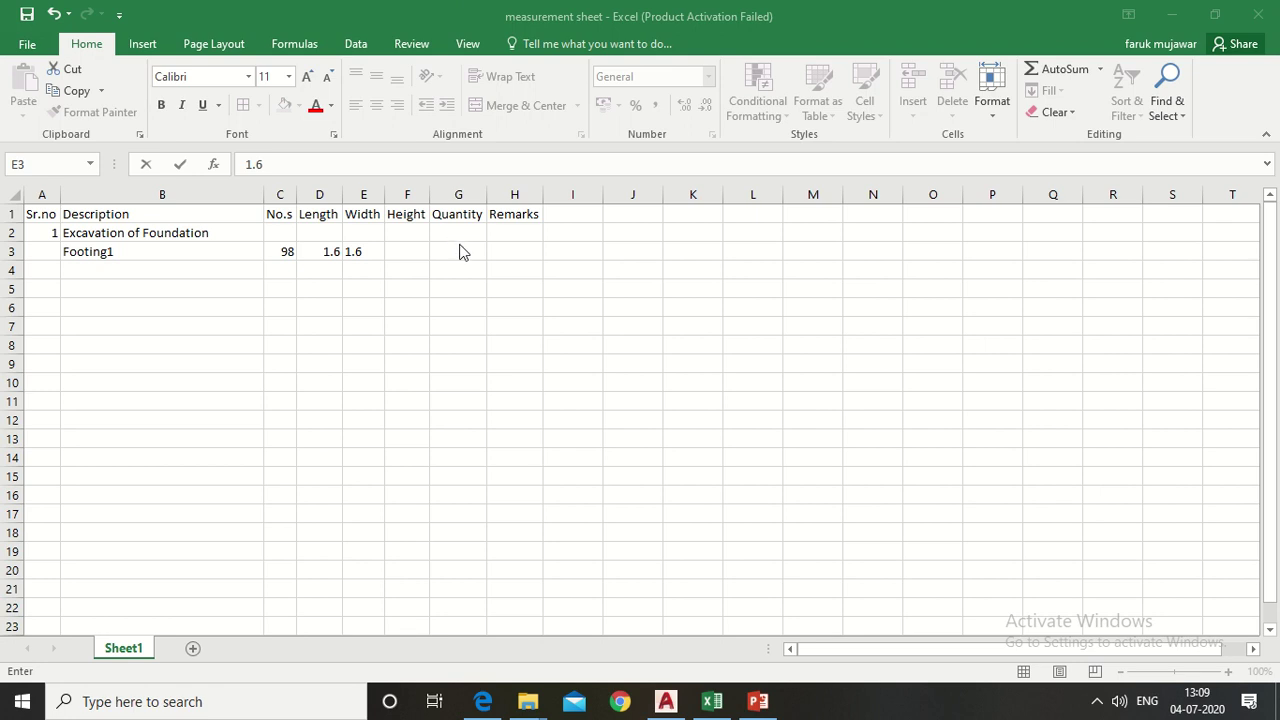
pyautogui.moveTo(487, 37)
pyautogui.click(508, 14)
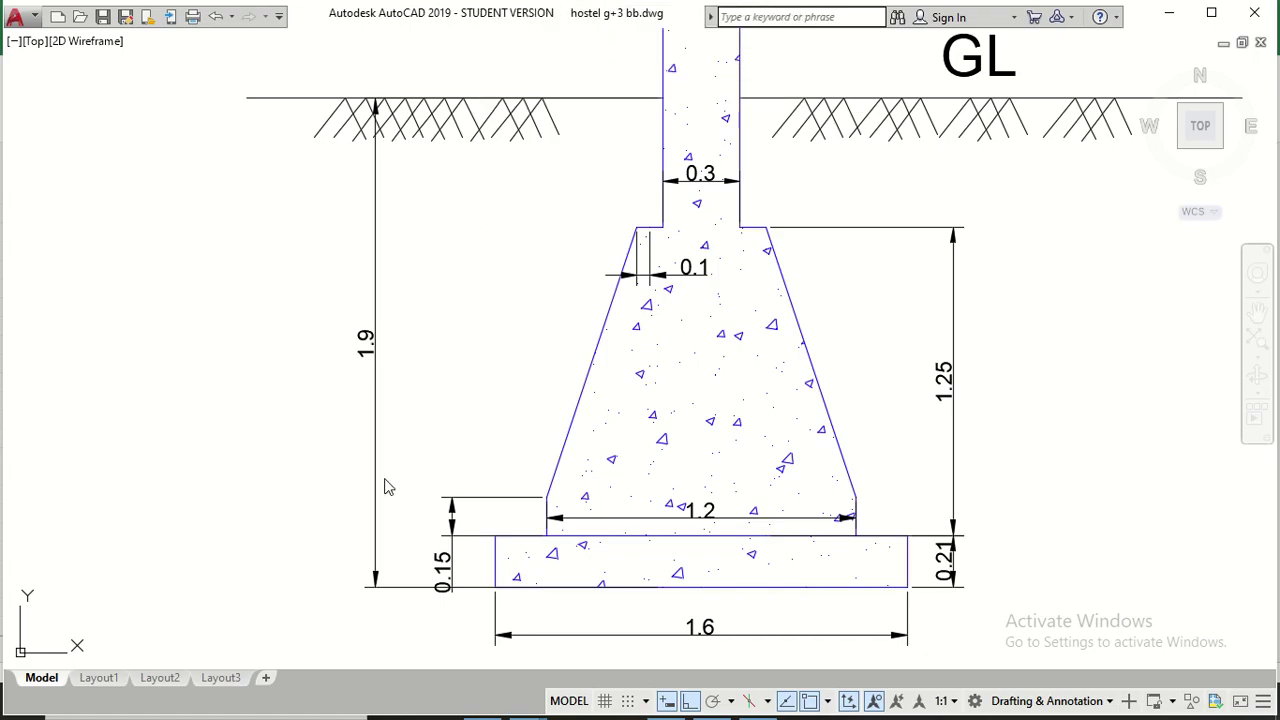
pyautogui.click(530, 35)
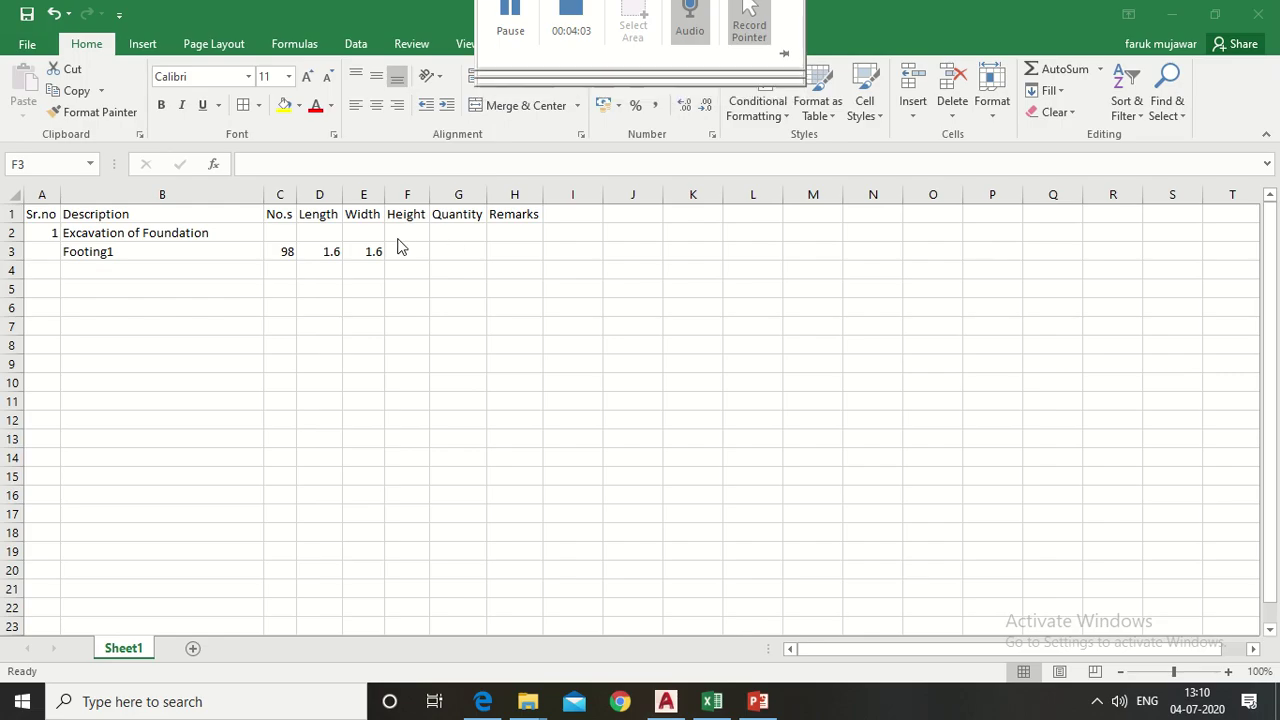
pyautogui.click(404, 258)
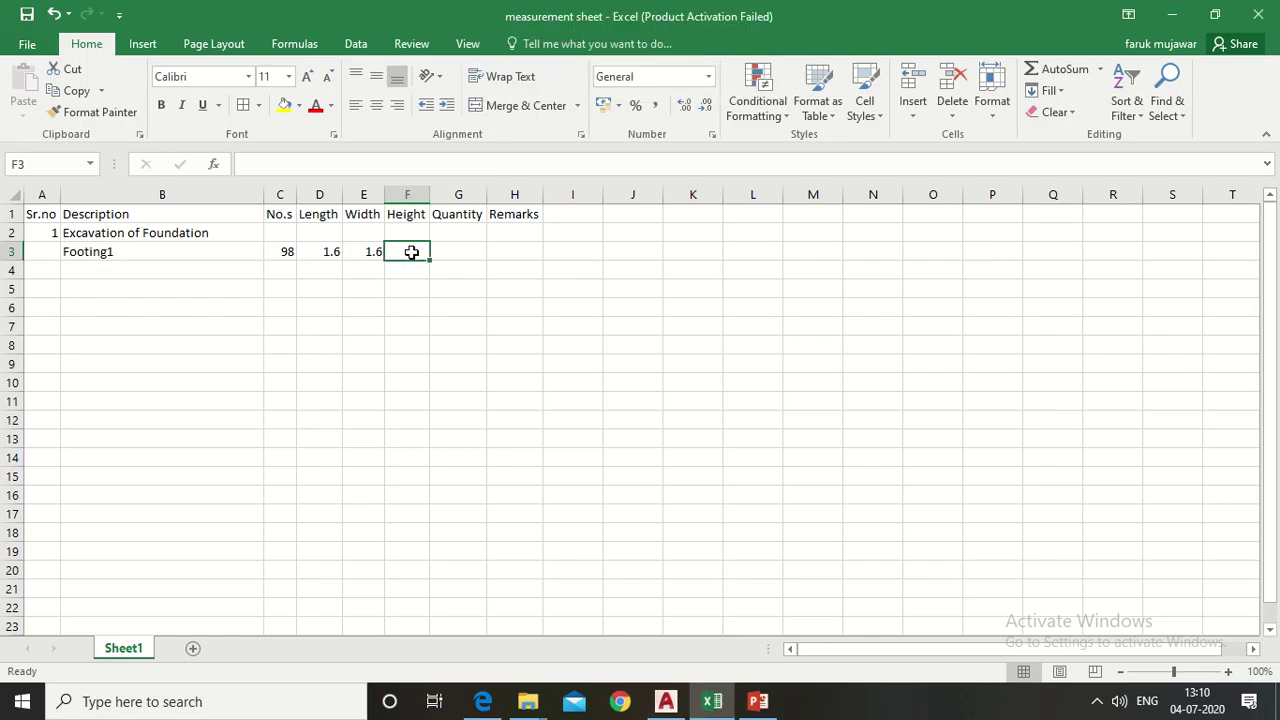
pyautogui.write('1.9')
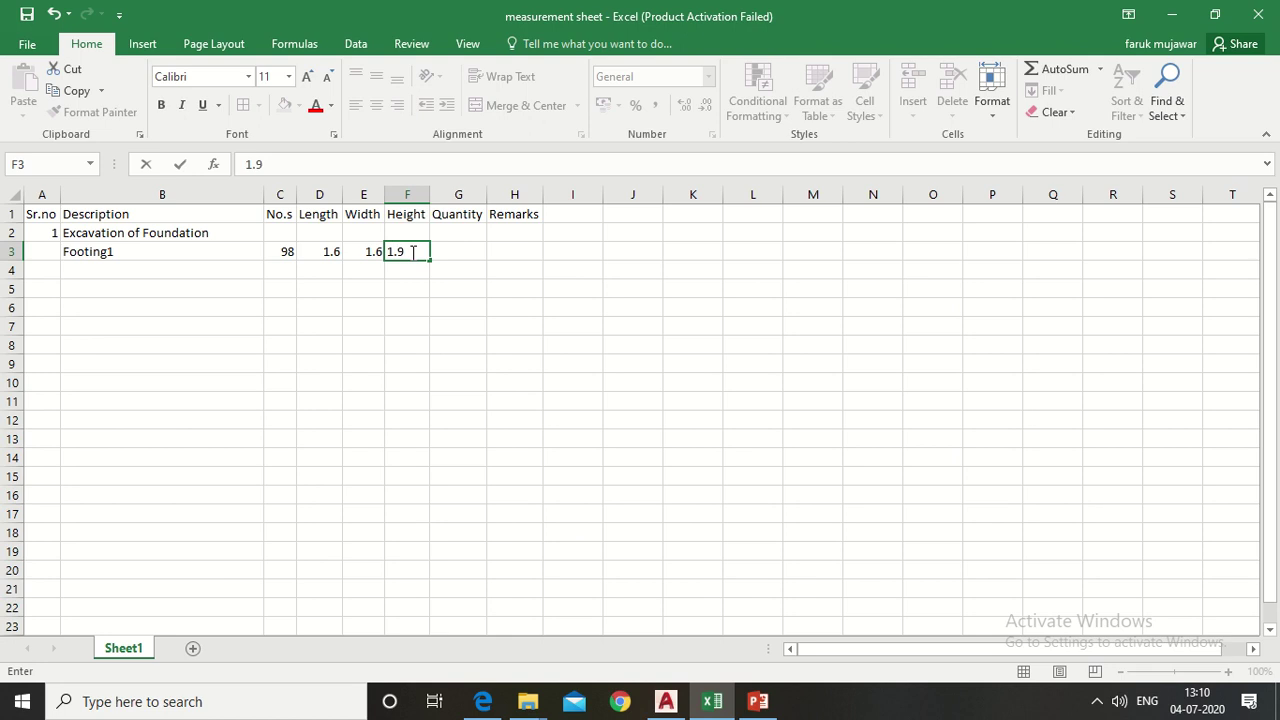
pyautogui.press('Tab')
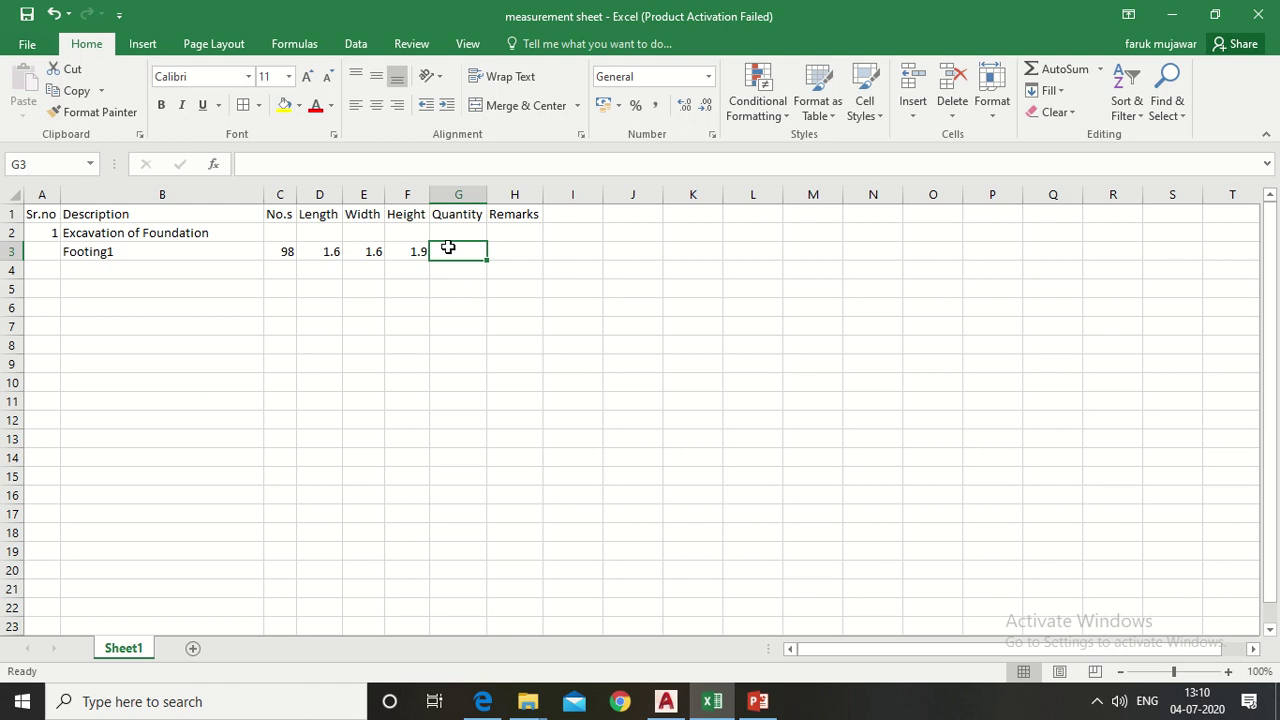
# Step: Calculate Footing1's quantity in cell G3 with the formula =PRODUCT(C3:F3)
pyautogui.write('=')
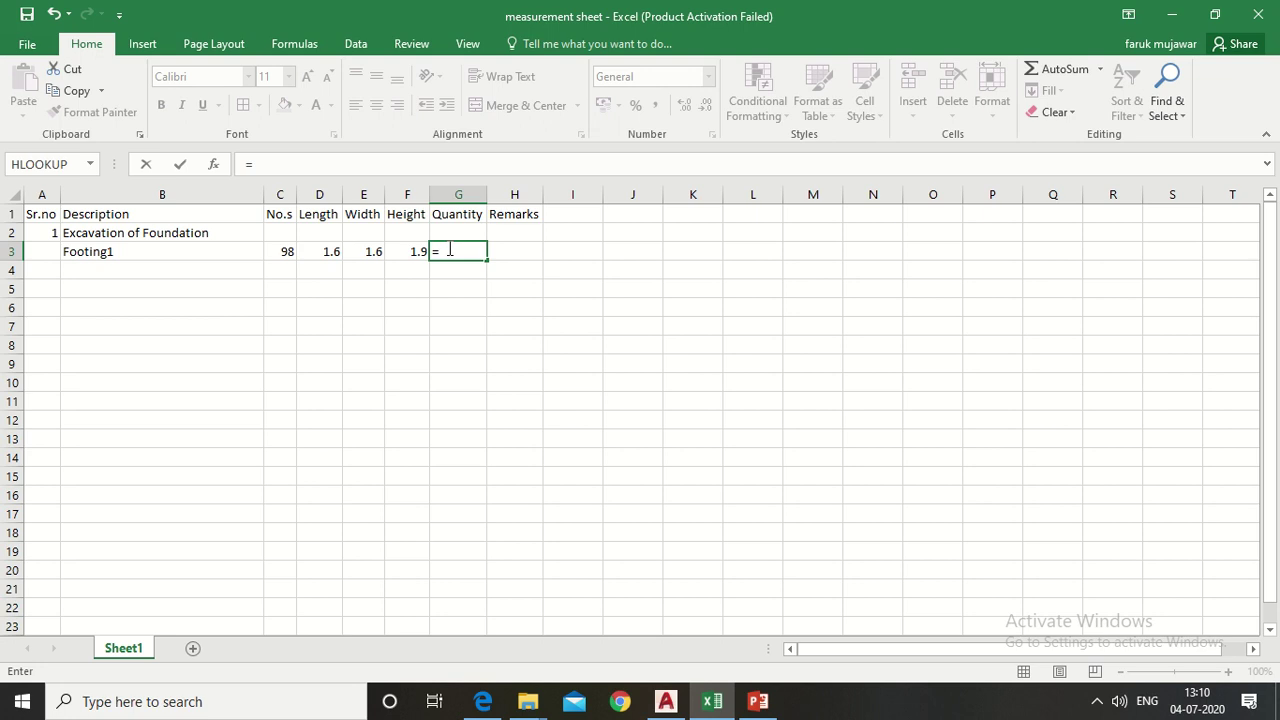
pyautogui.write('pr')
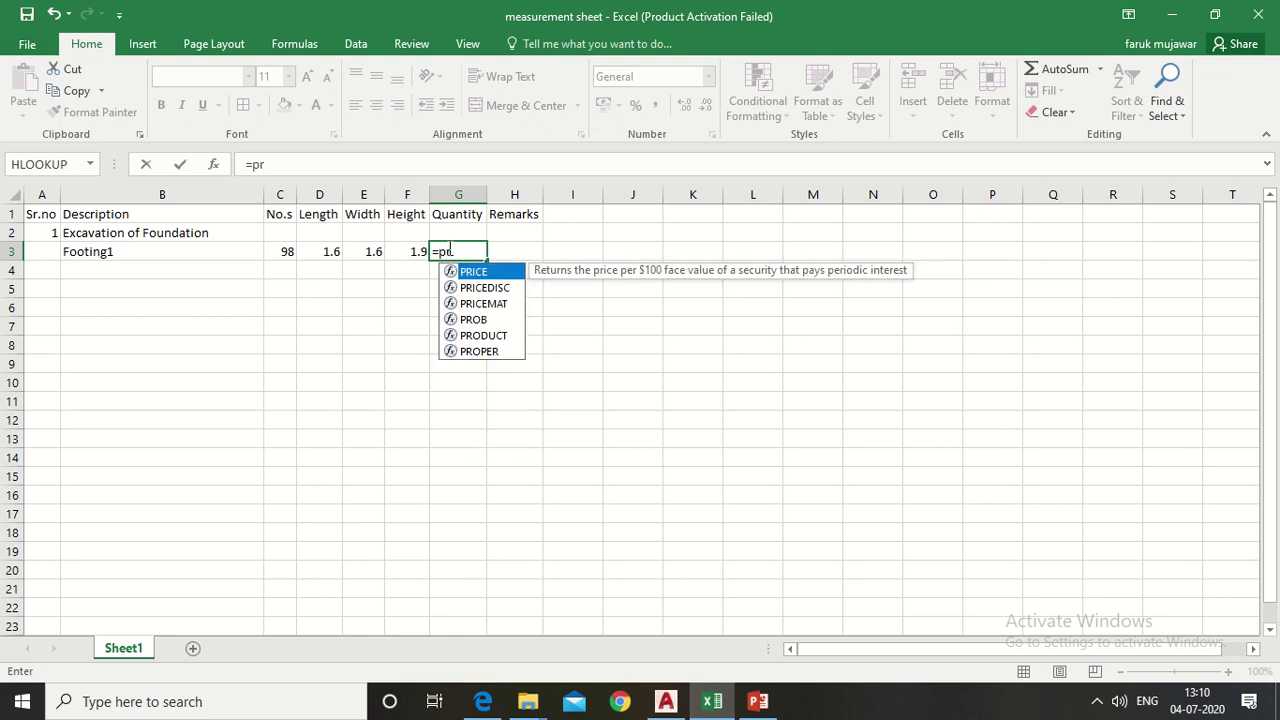
pyautogui.write('oduct')
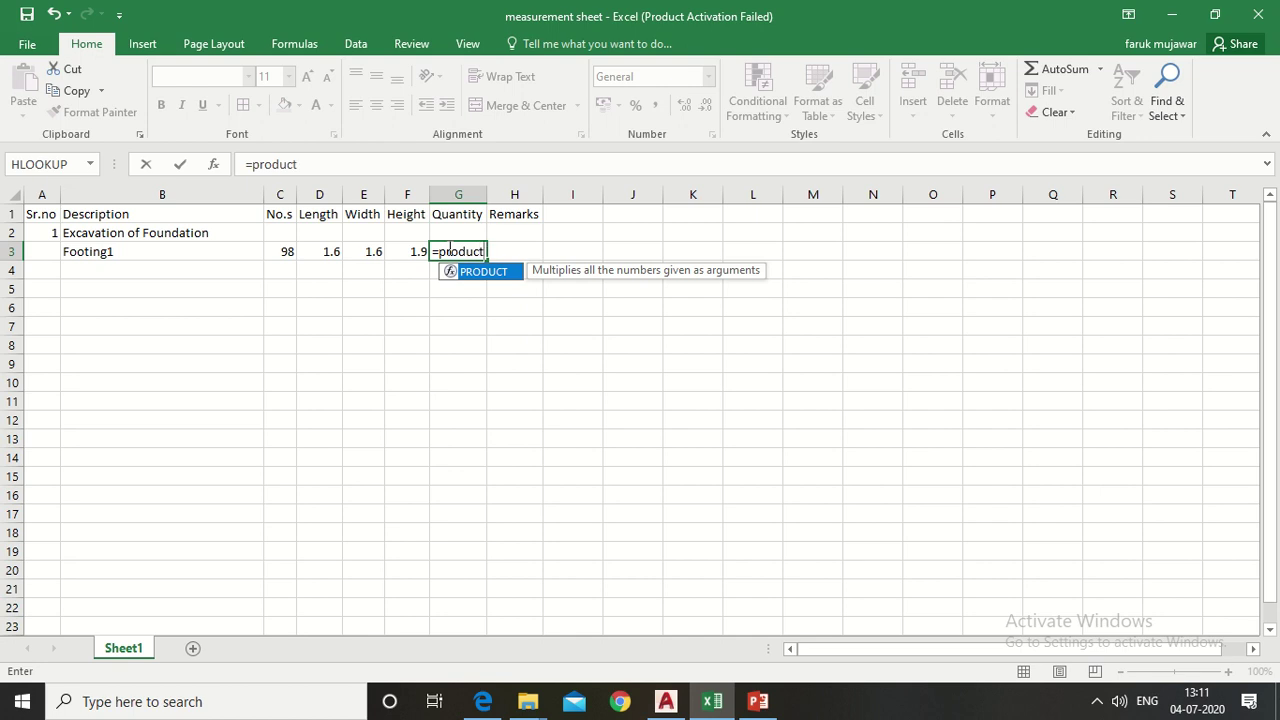
pyautogui.write('(')
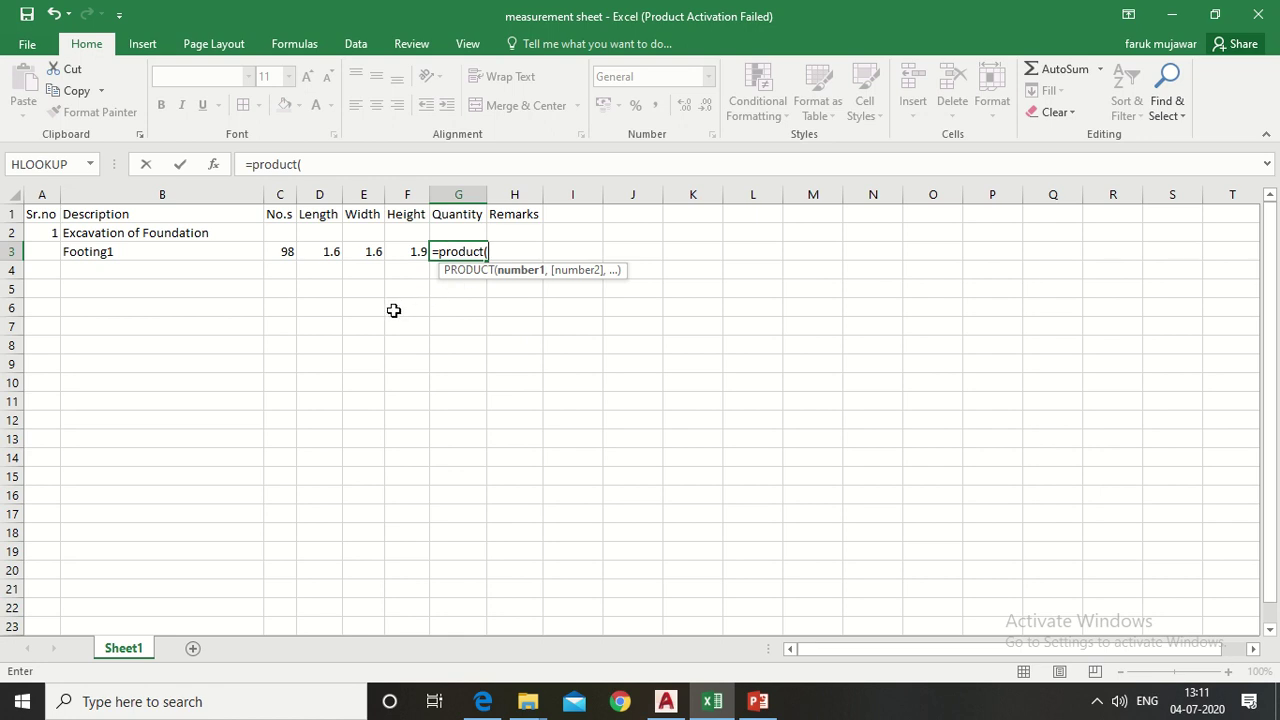
pyautogui.click(287, 252)
pyautogui.moveTo(287, 252); pyautogui.dragTo(408, 251)
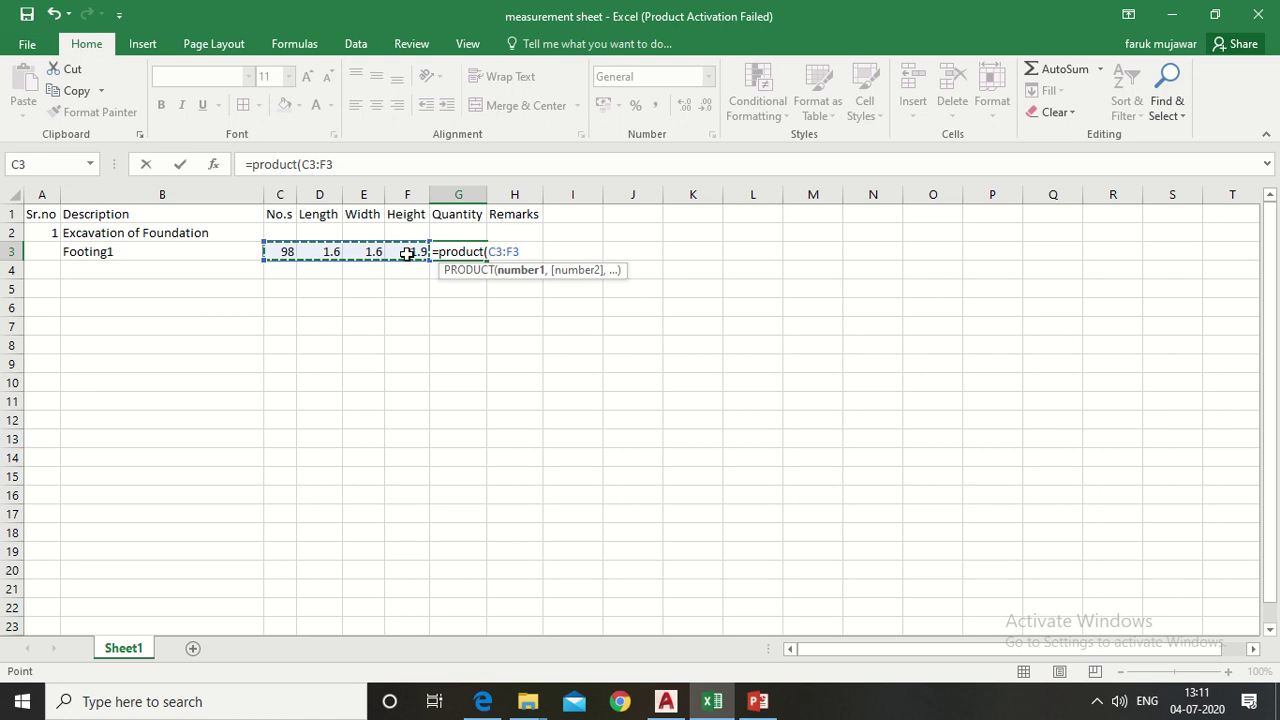
pyautogui.write(')')
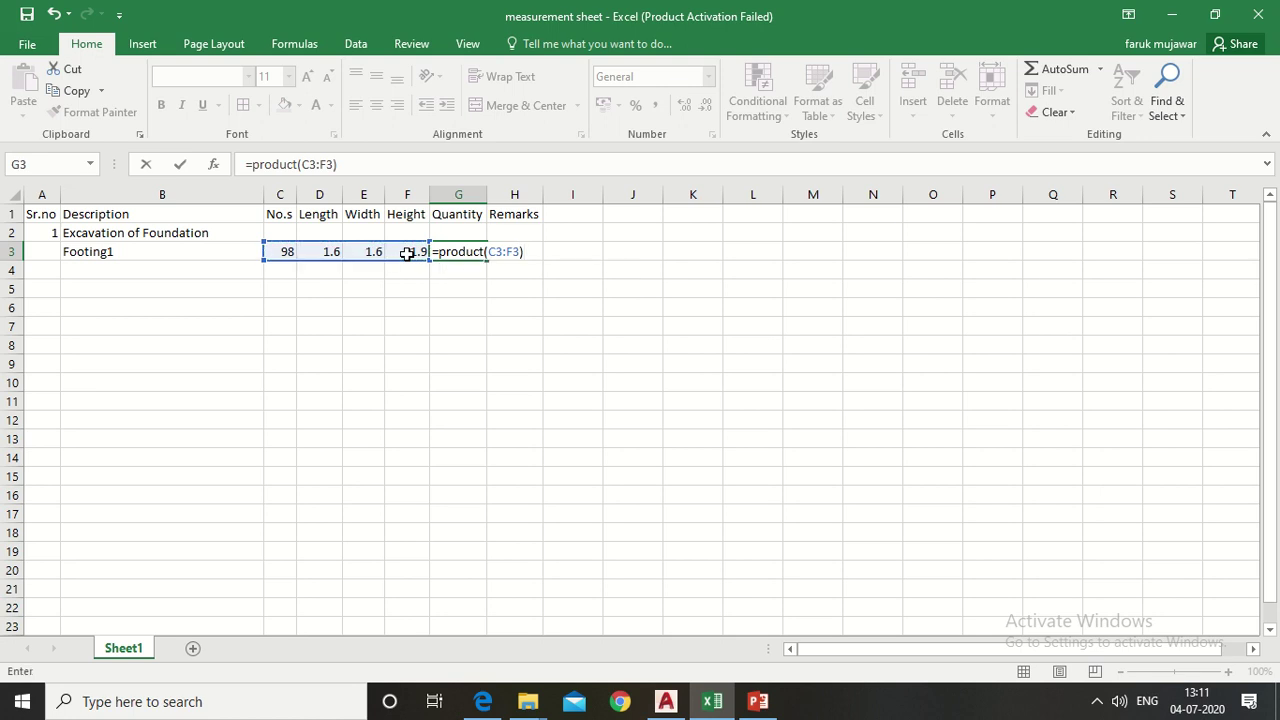
pyautogui.press('Return')
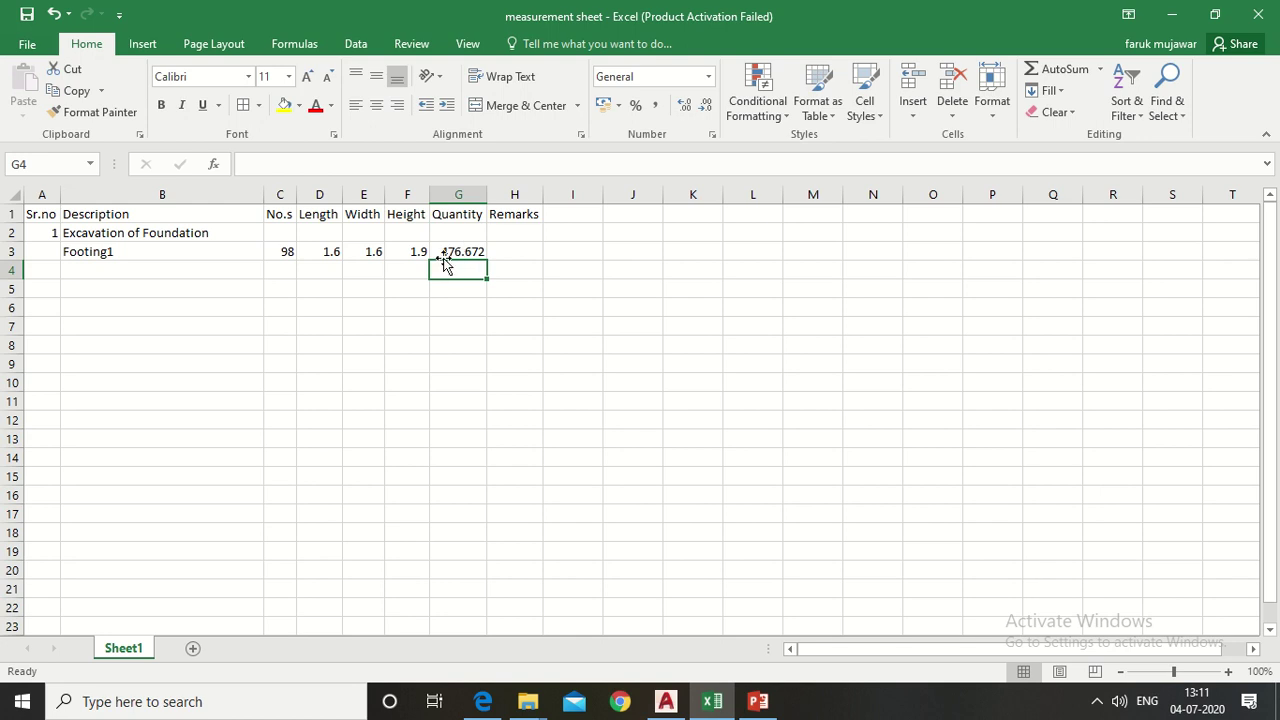
# Step: Enter Footing2 as the description in row 4 and set its No.s value to 2
pyautogui.click(101, 268)
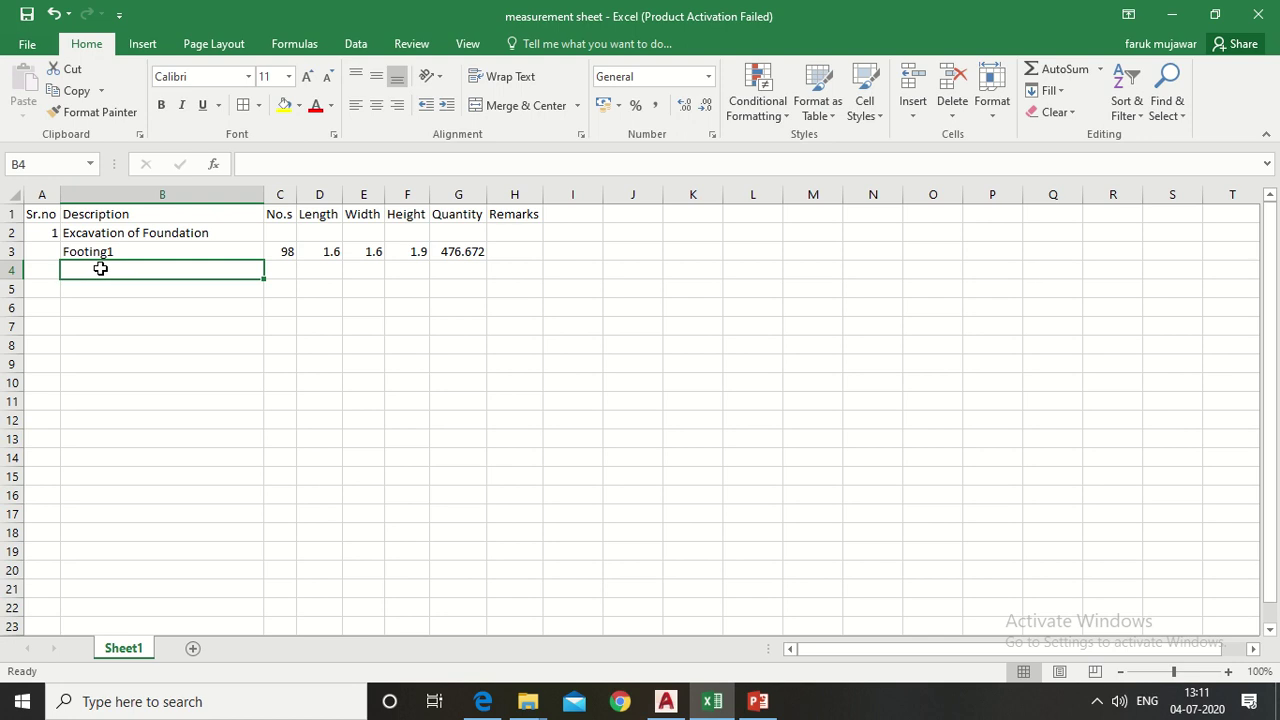
pyautogui.write('Footi')
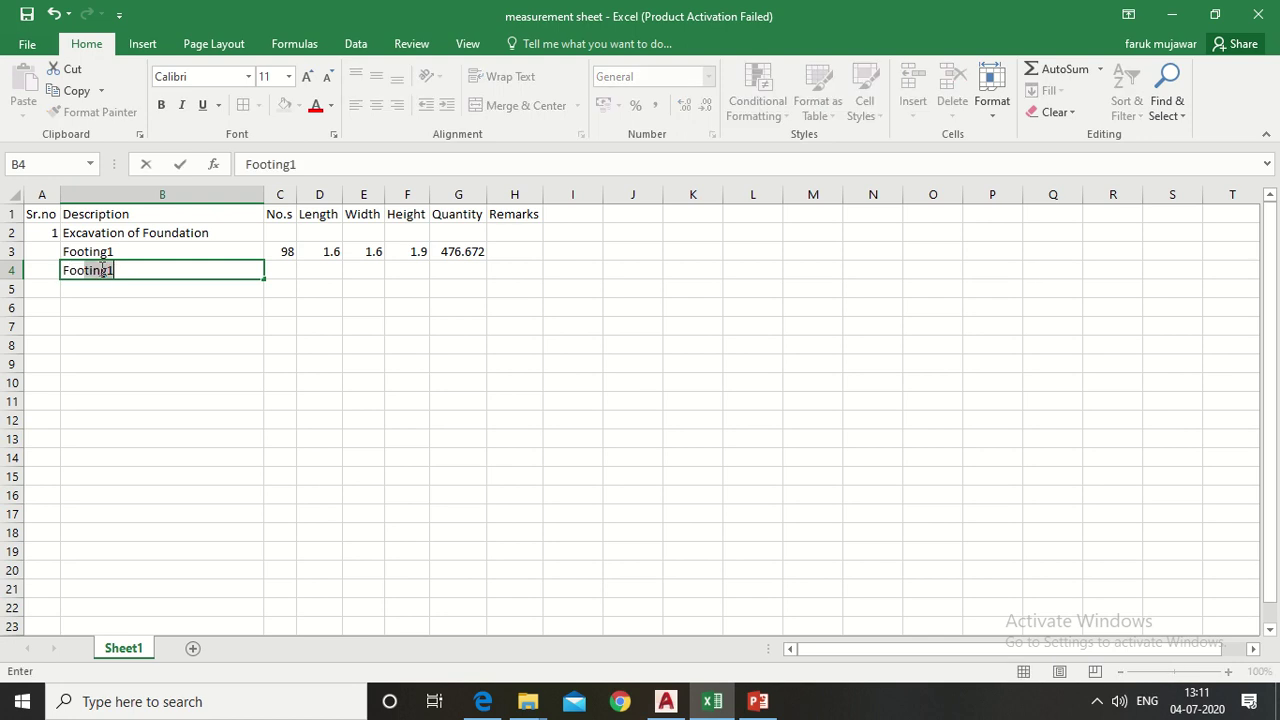
pyautogui.write('ng1')
pyautogui.press('BackSpace')
pyautogui.write('2')
pyautogui.press('Tab')
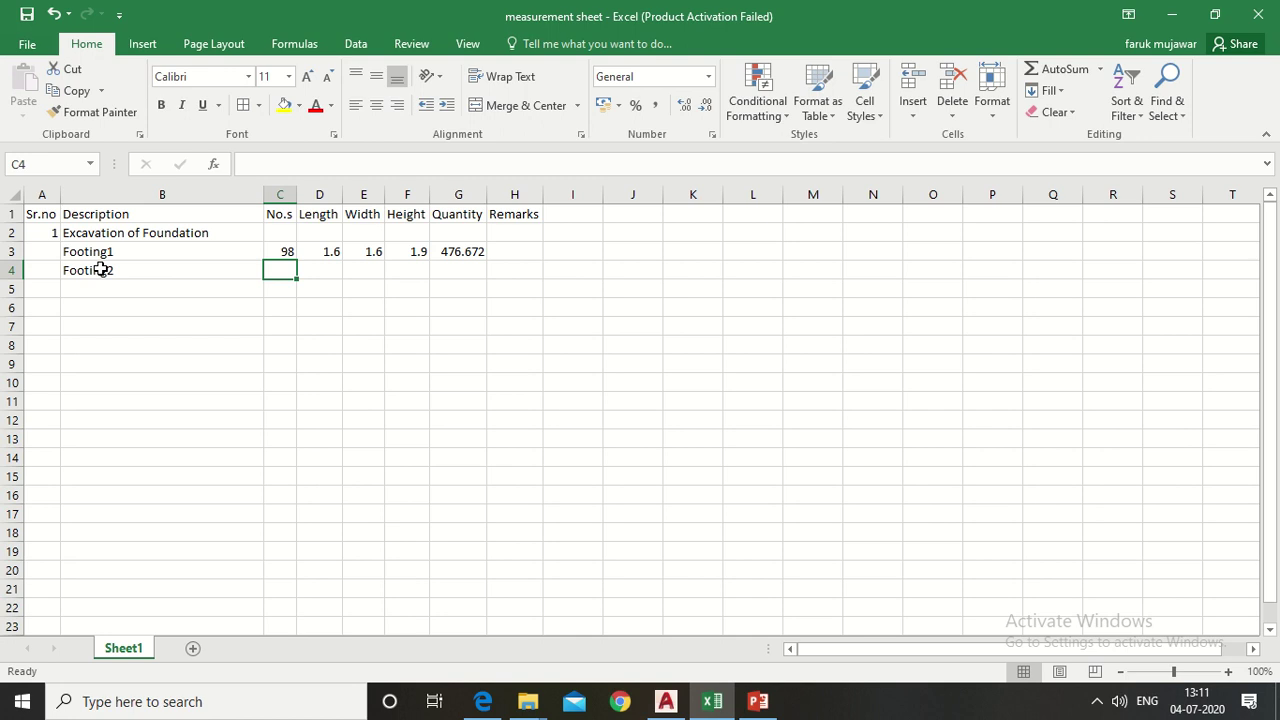
pyautogui.write('2')
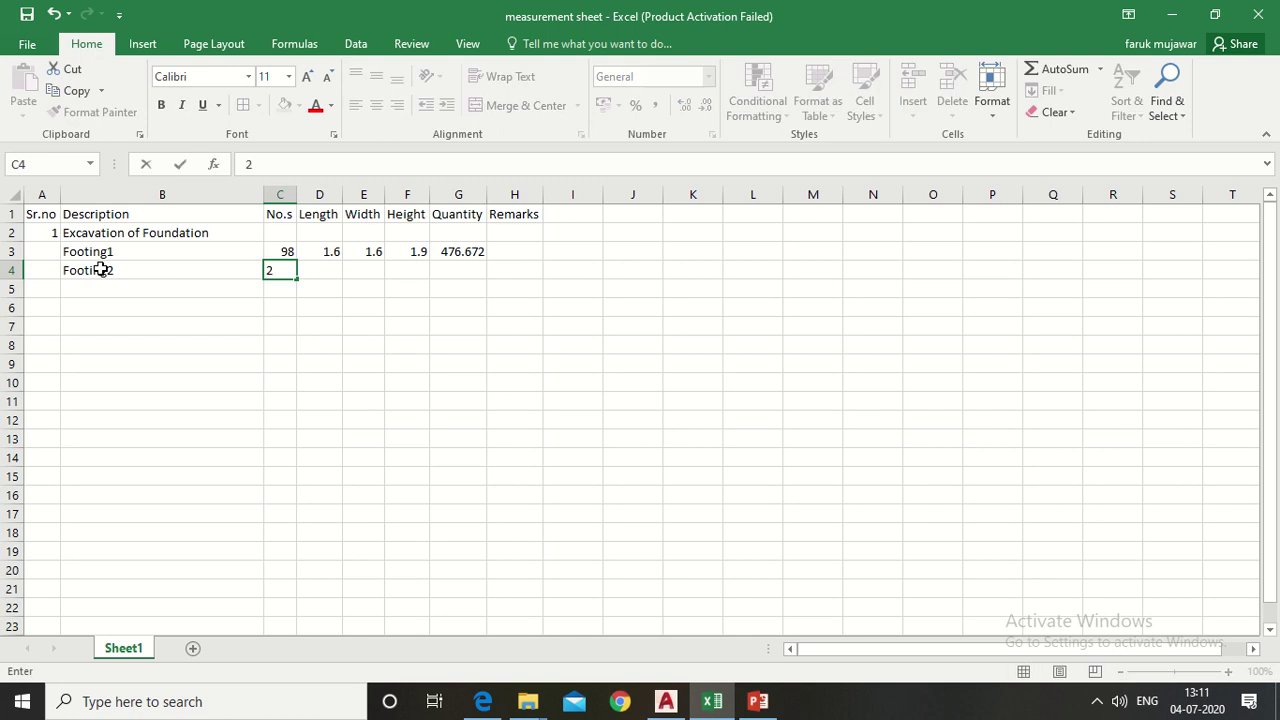
pyautogui.press('Tab')
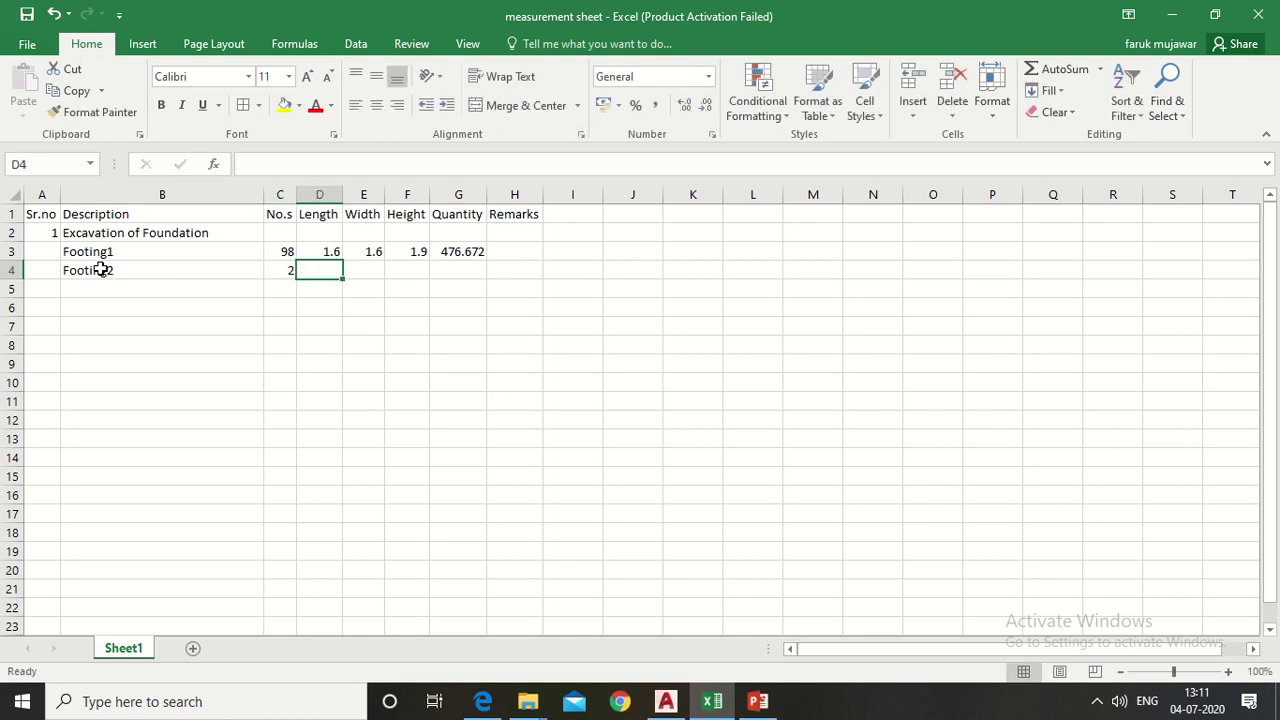
# Step: Enter Footing2's dimensions in row 4: length 1.9, width 1.6 and height 1.9
pyautogui.write('1.9')
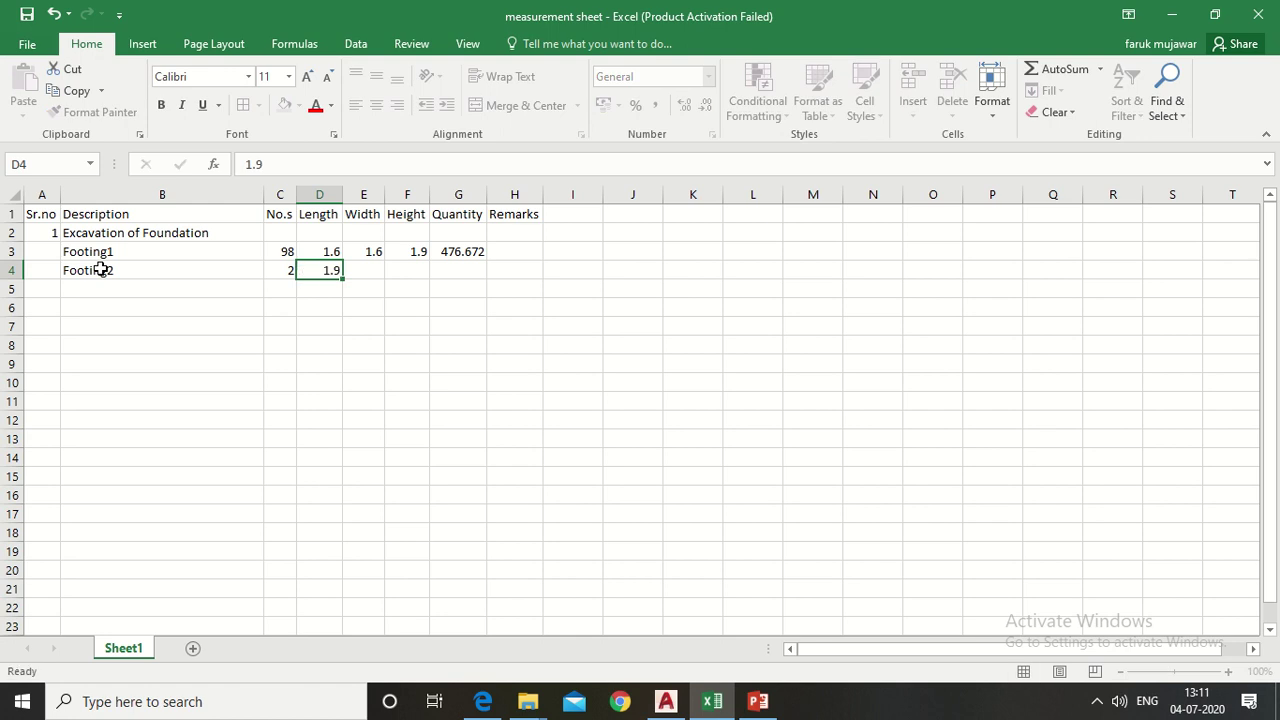
pyautogui.press('Tab')
pyautogui.write('1.6')
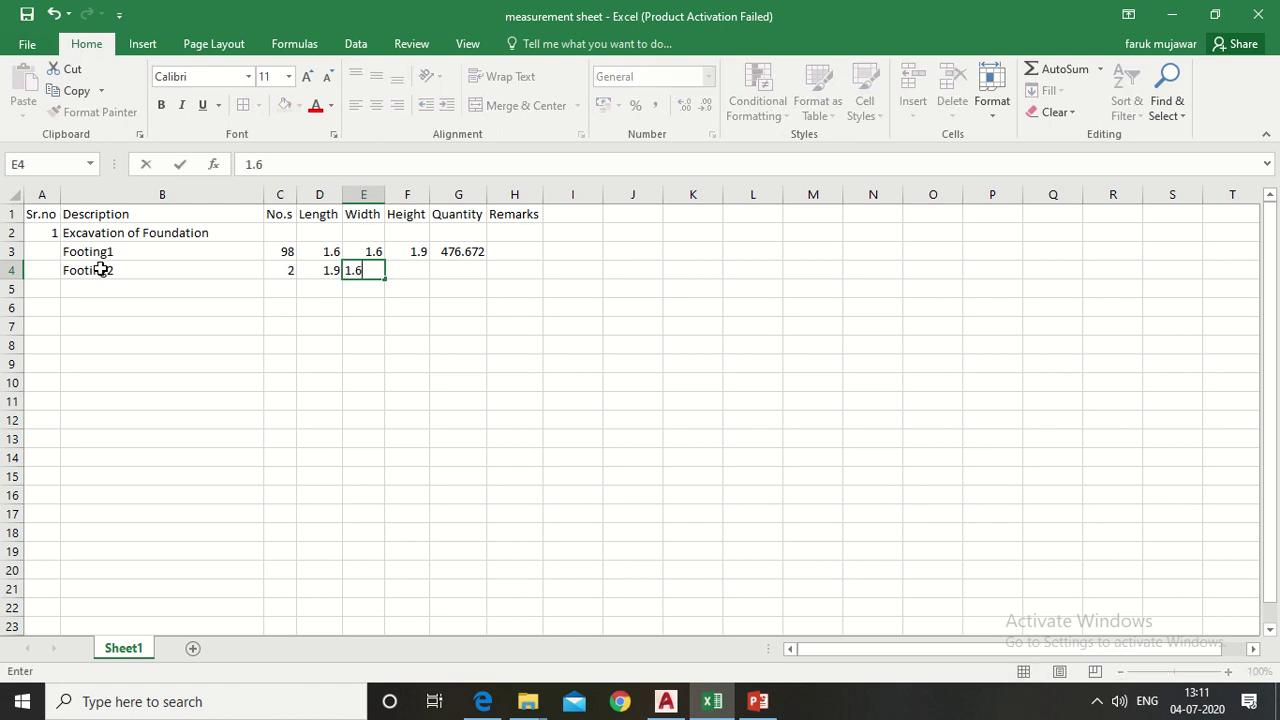
pyautogui.press('Tab')
pyautogui.write('1.')
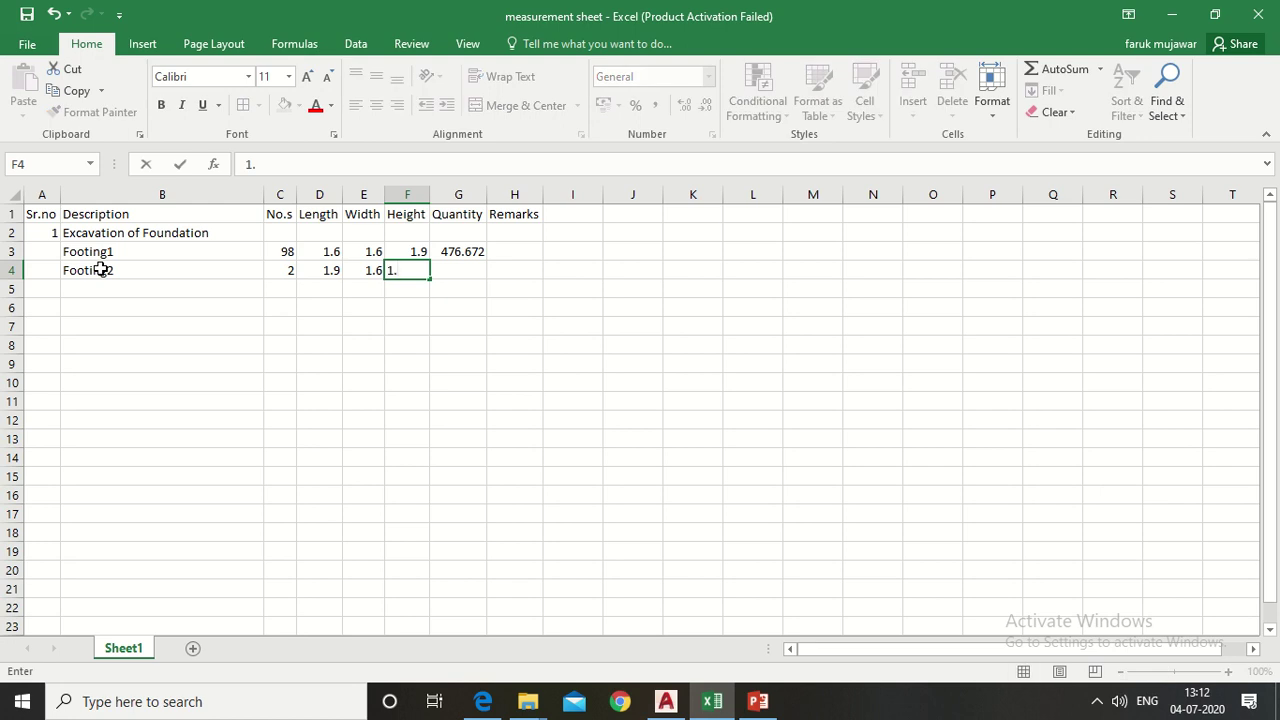
pyautogui.write('9')
# Step: Fill the quantity formula from cell G3 down to G4 for Footing2
pyautogui.click(463, 268)
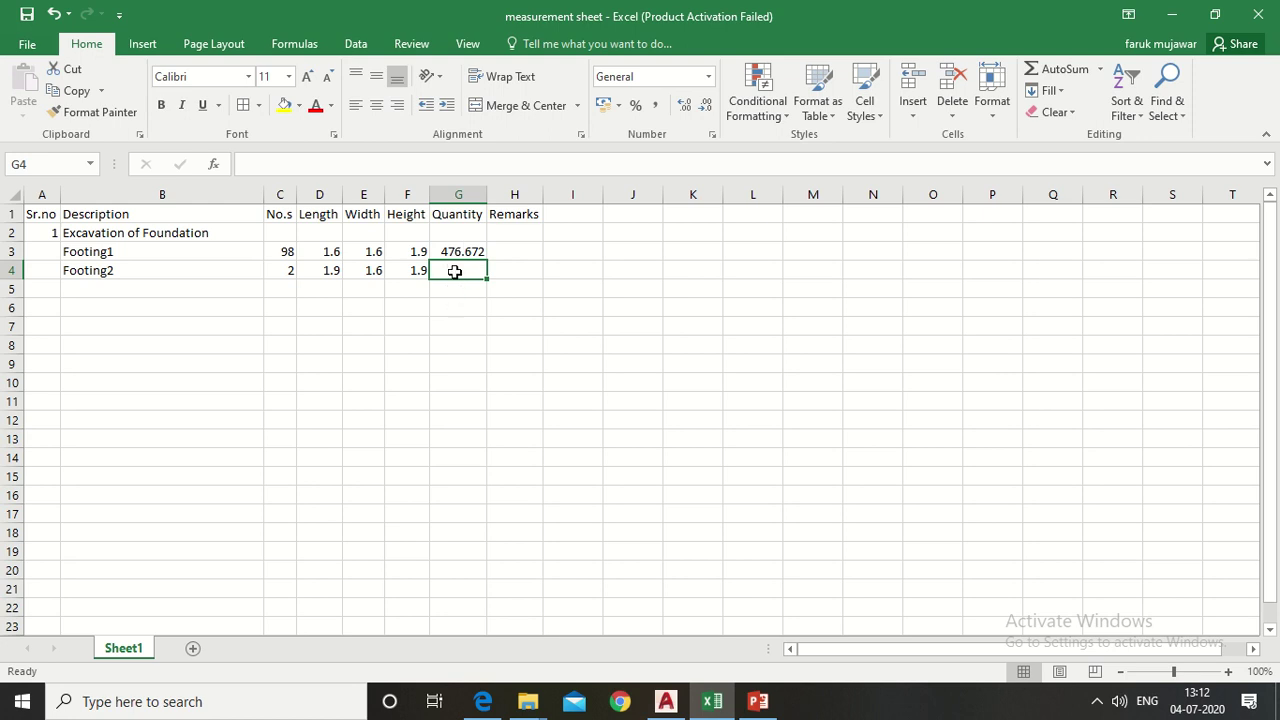
pyautogui.click(468, 252)
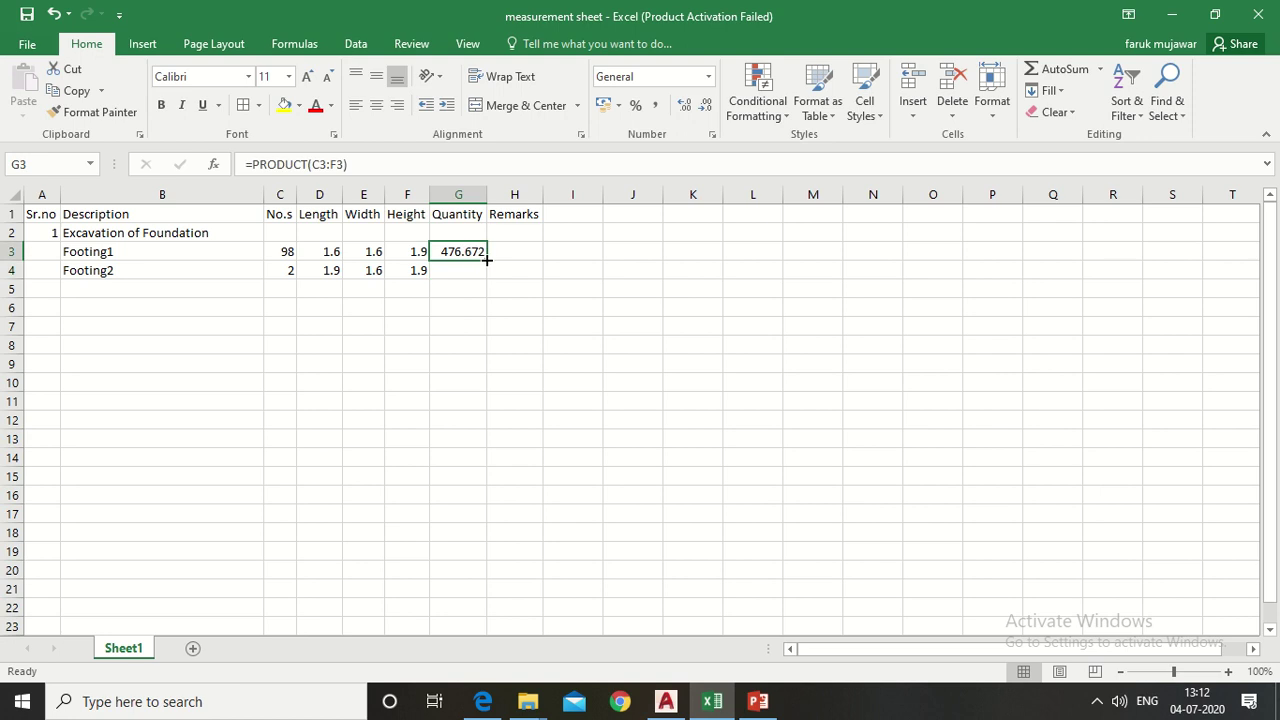
pyautogui.moveTo(487, 259); pyautogui.dragTo(487, 279)
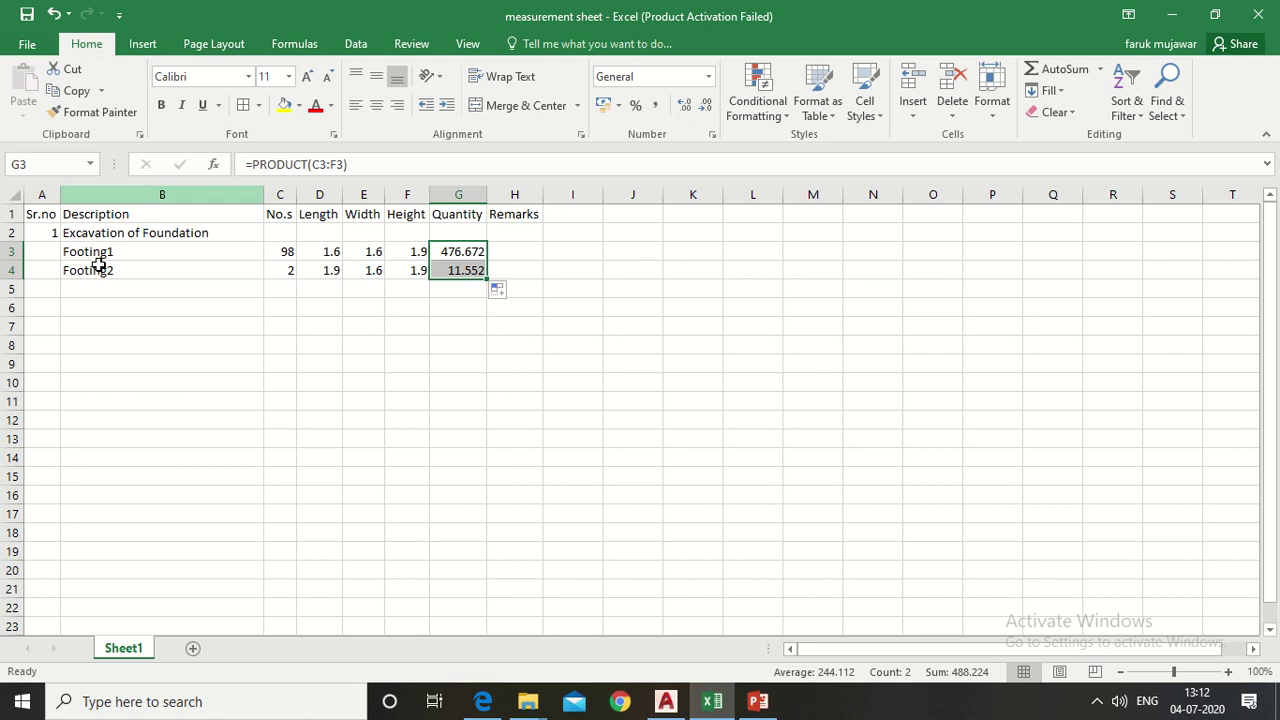
# Step: Add the label Total in cell F5, below the footing heights
pyautogui.click(411, 287)
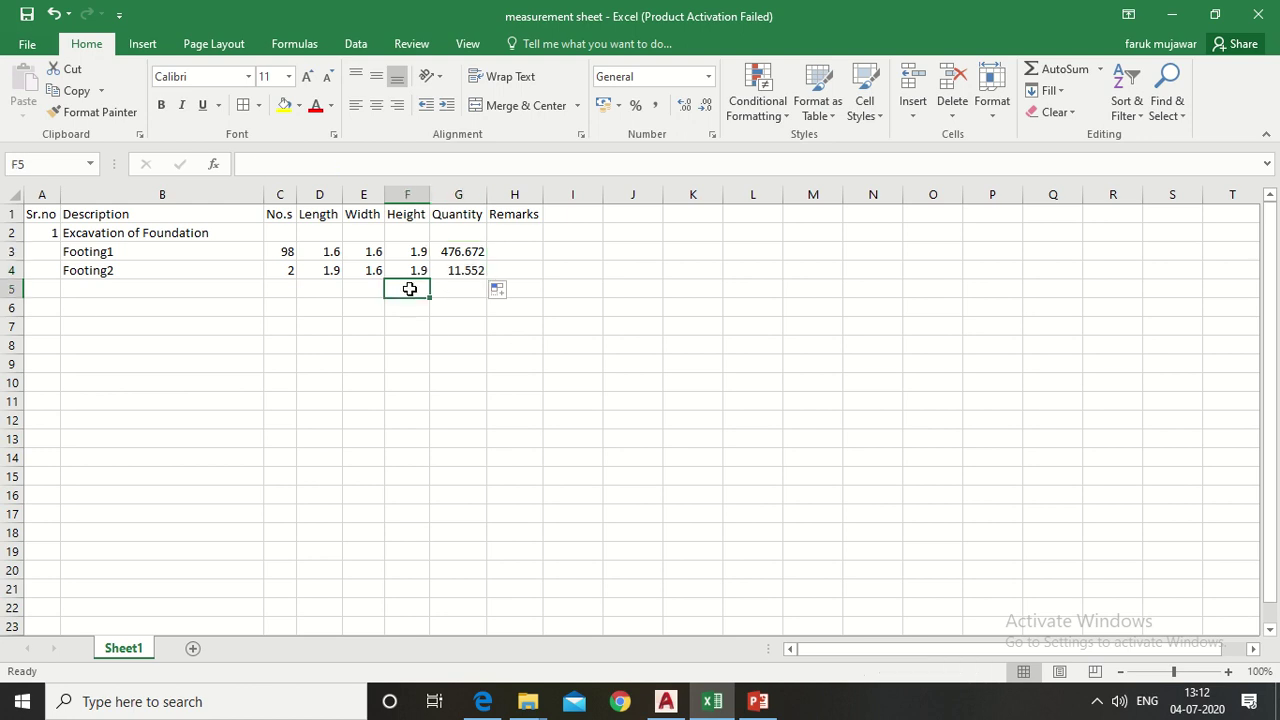
pyautogui.write('T')
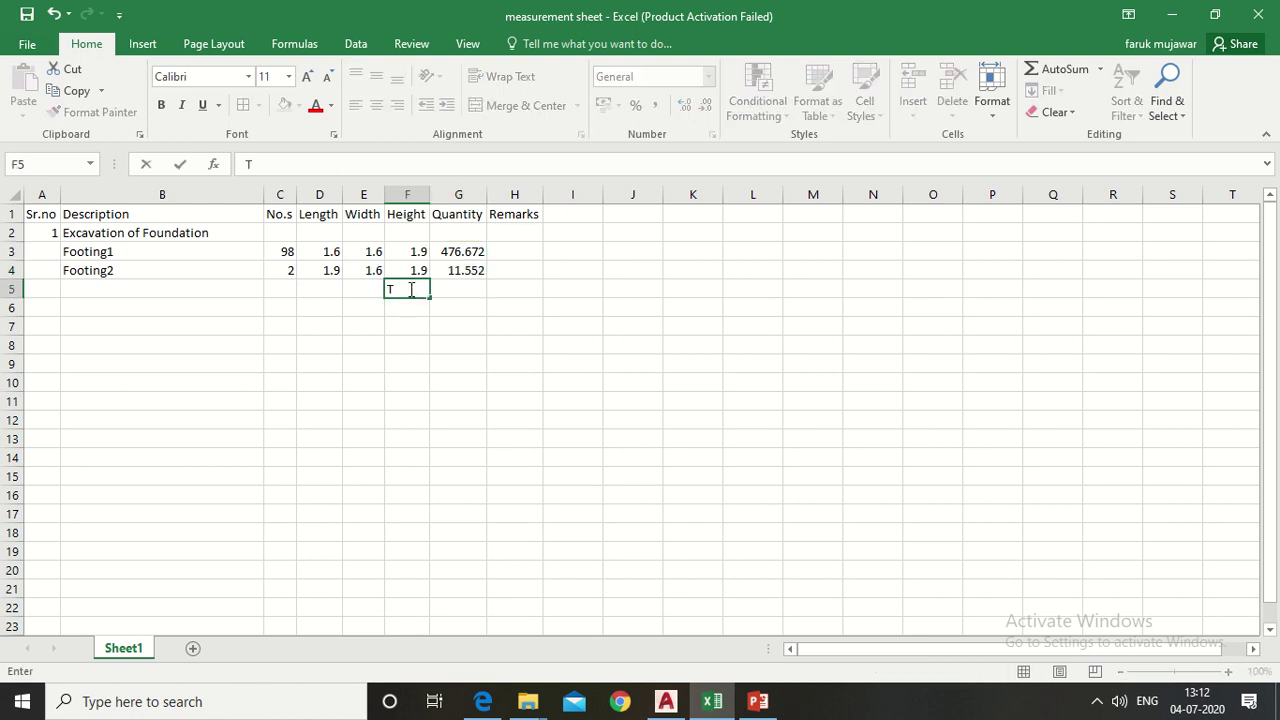
pyautogui.write('otal')
pyautogui.click(466, 291)
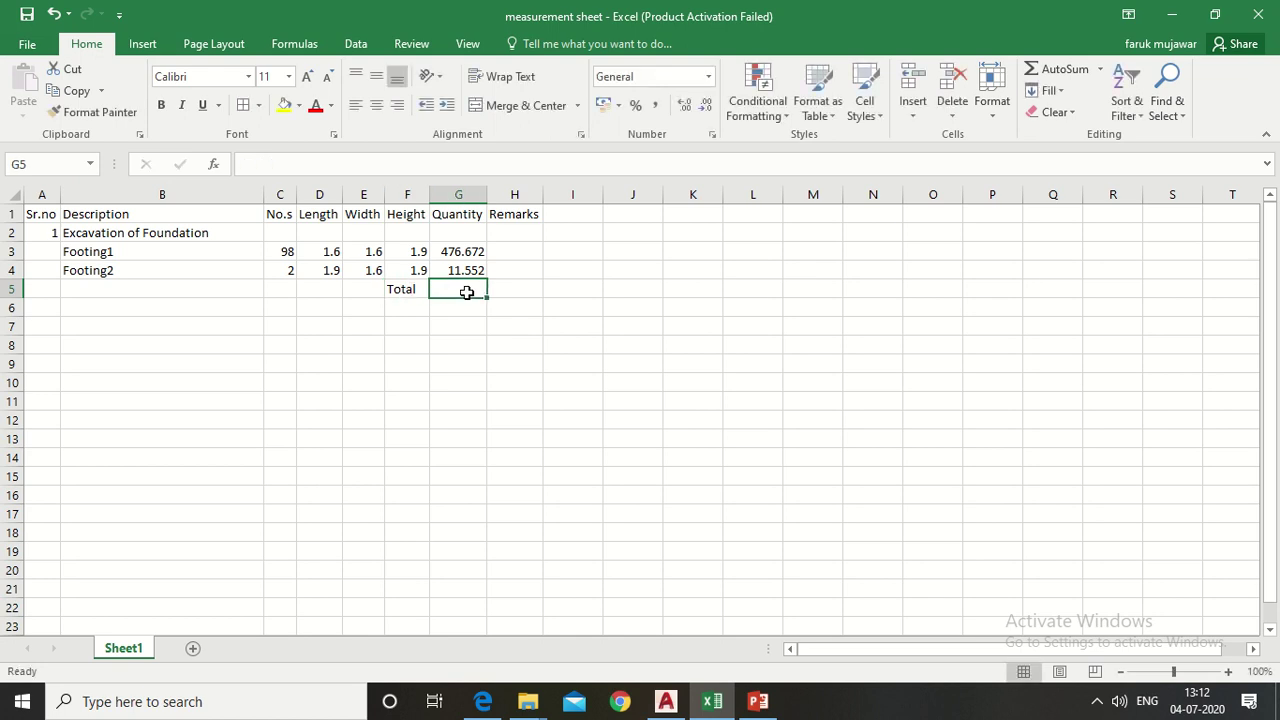
# Step: Total the Footing1 and Footing2 excavation quantities in cell G5 with a SUM of G3:G4
pyautogui.doubleClick(466, 291)
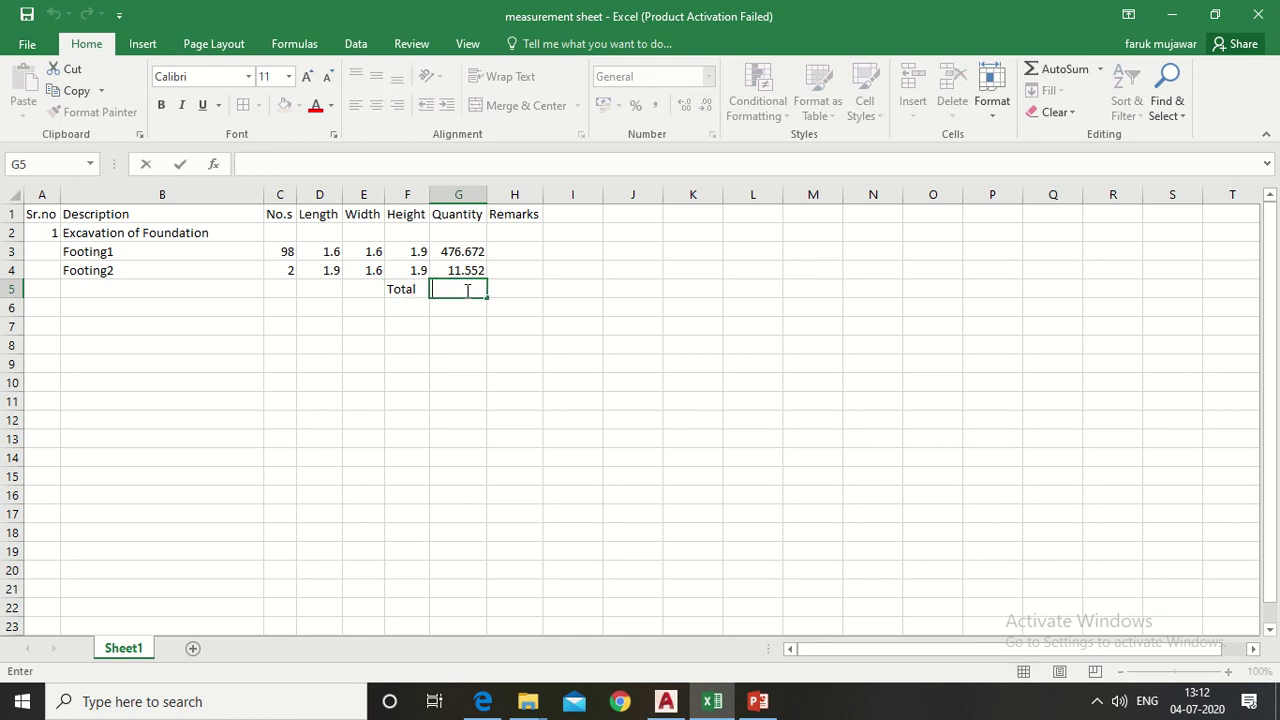
pyautogui.click(420, 326)
pyautogui.click(460, 291)
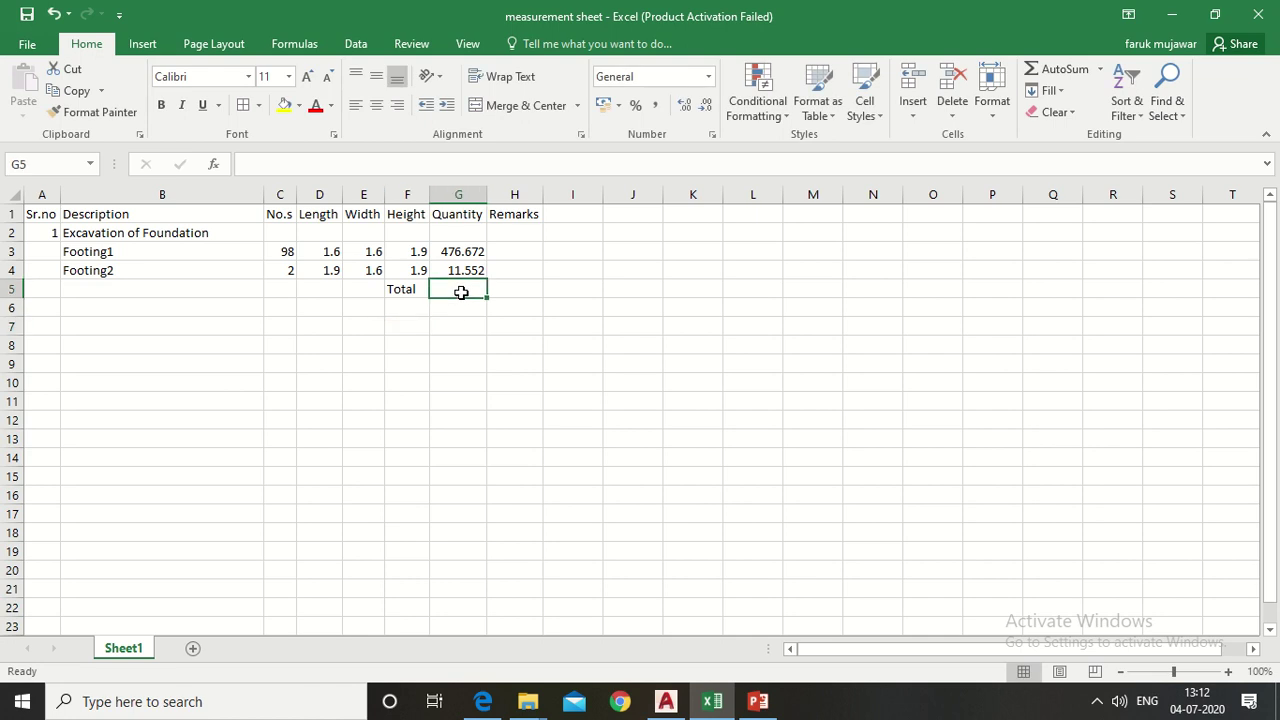
pyautogui.write('=')
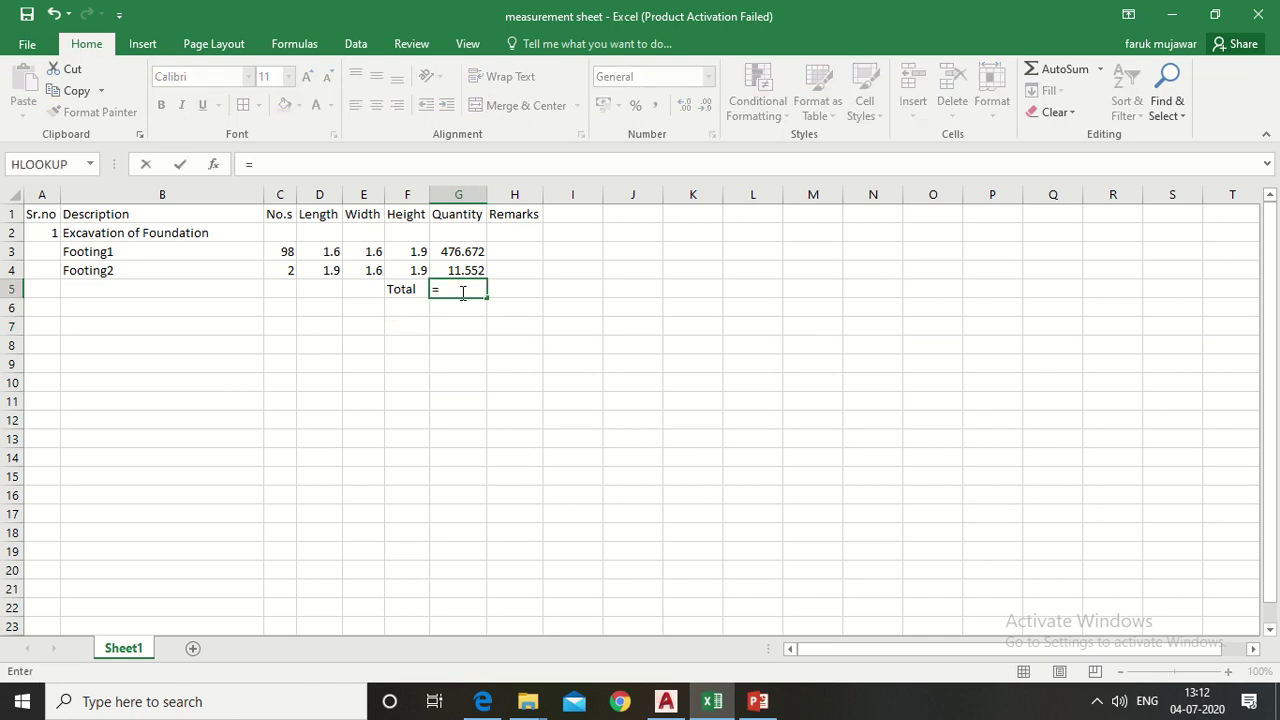
pyautogui.write('sum')
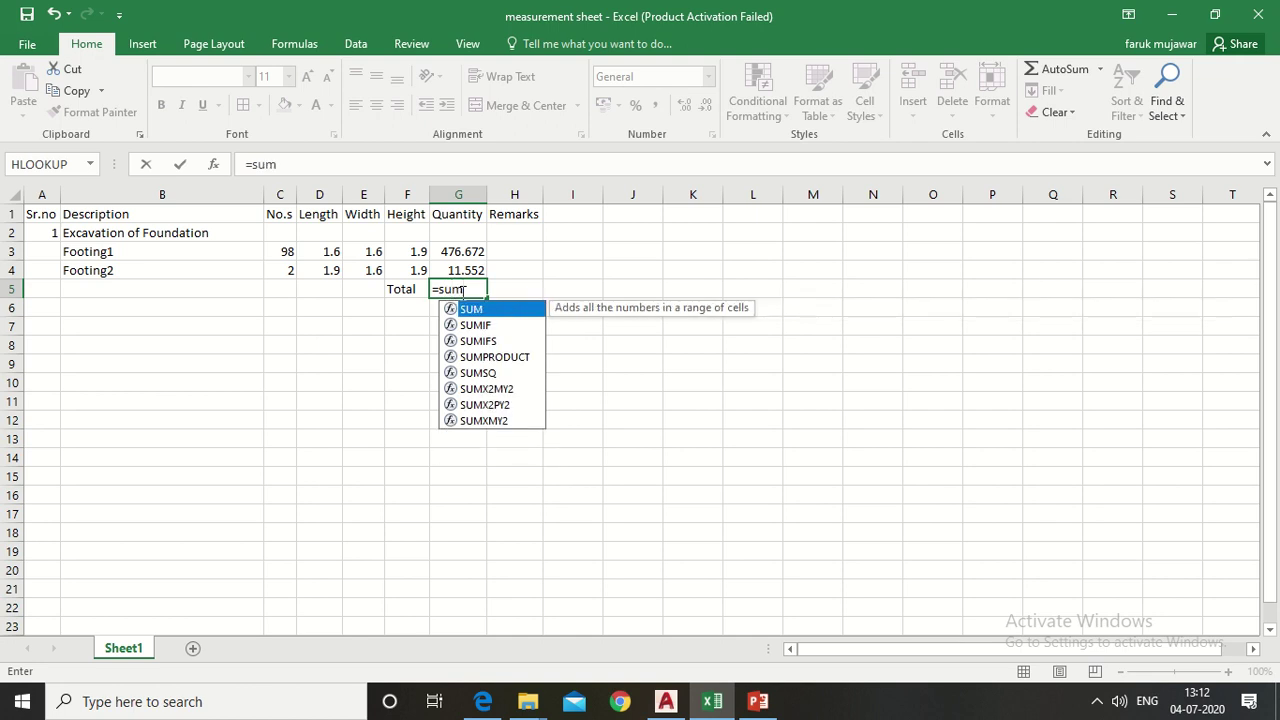
pyautogui.write('(')
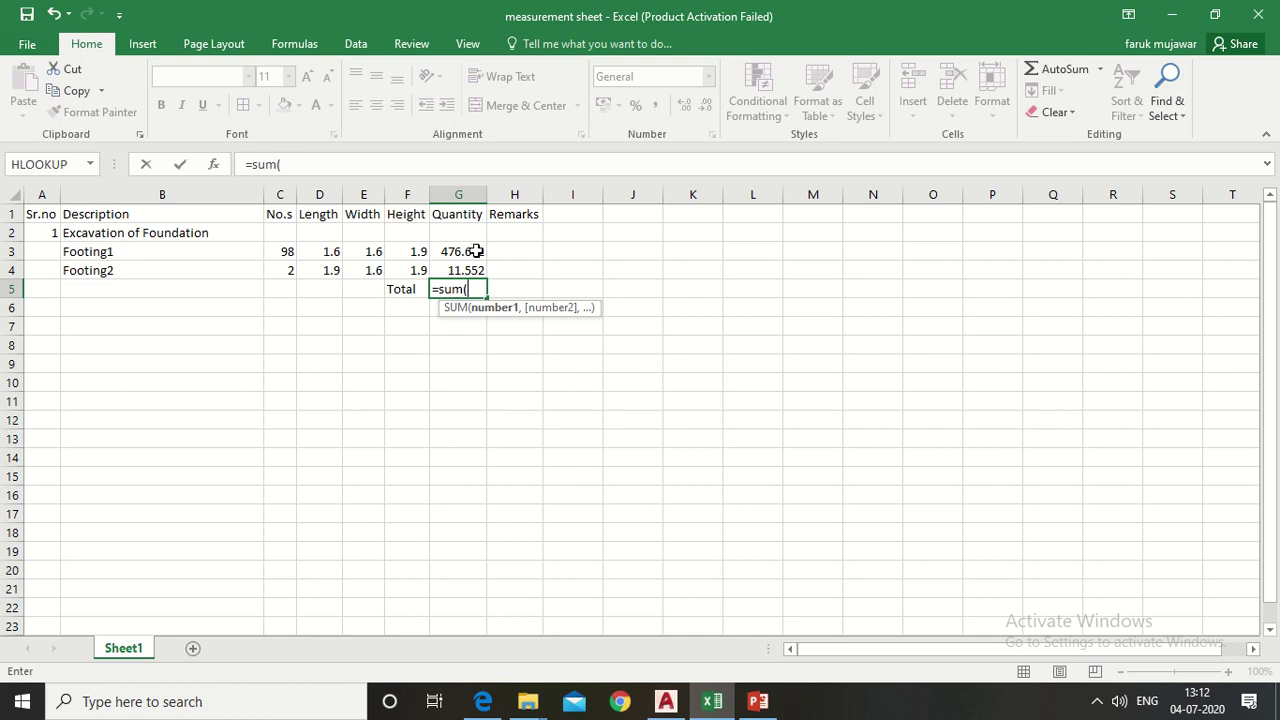
pyautogui.moveTo(479, 249); pyautogui.dragTo(471, 271)
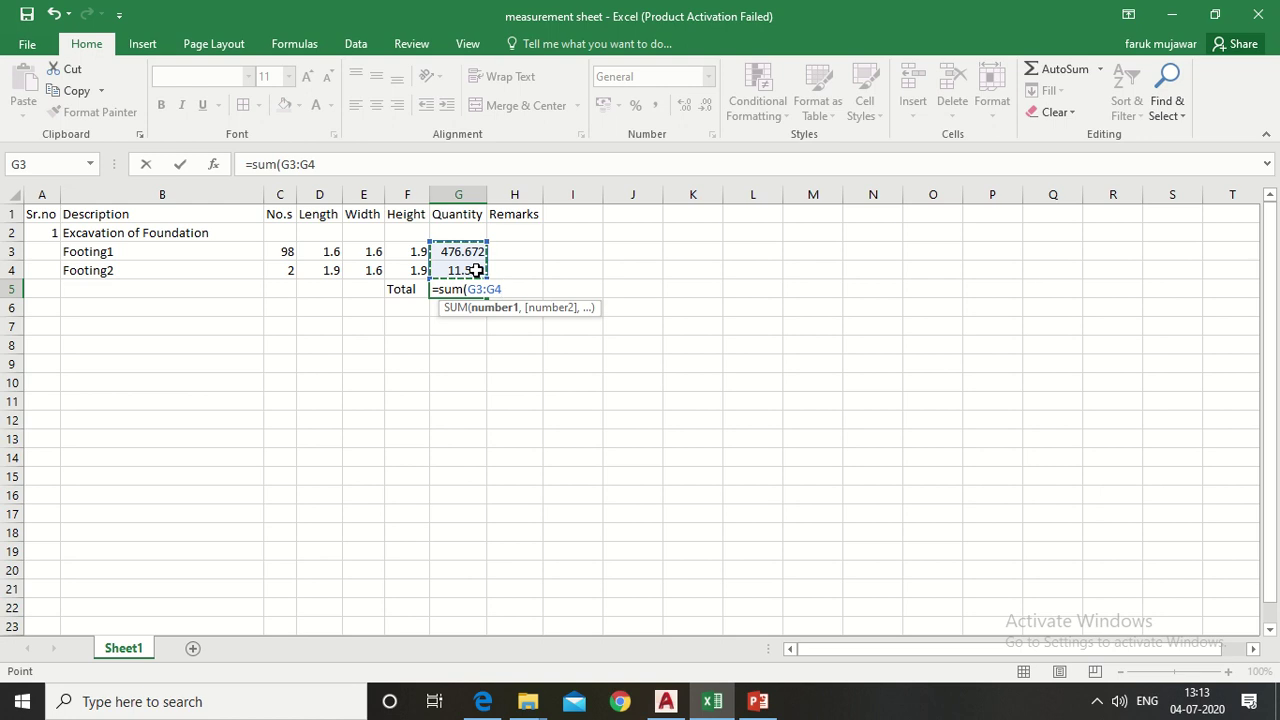
pyautogui.write(')')
pyautogui.press('Return')
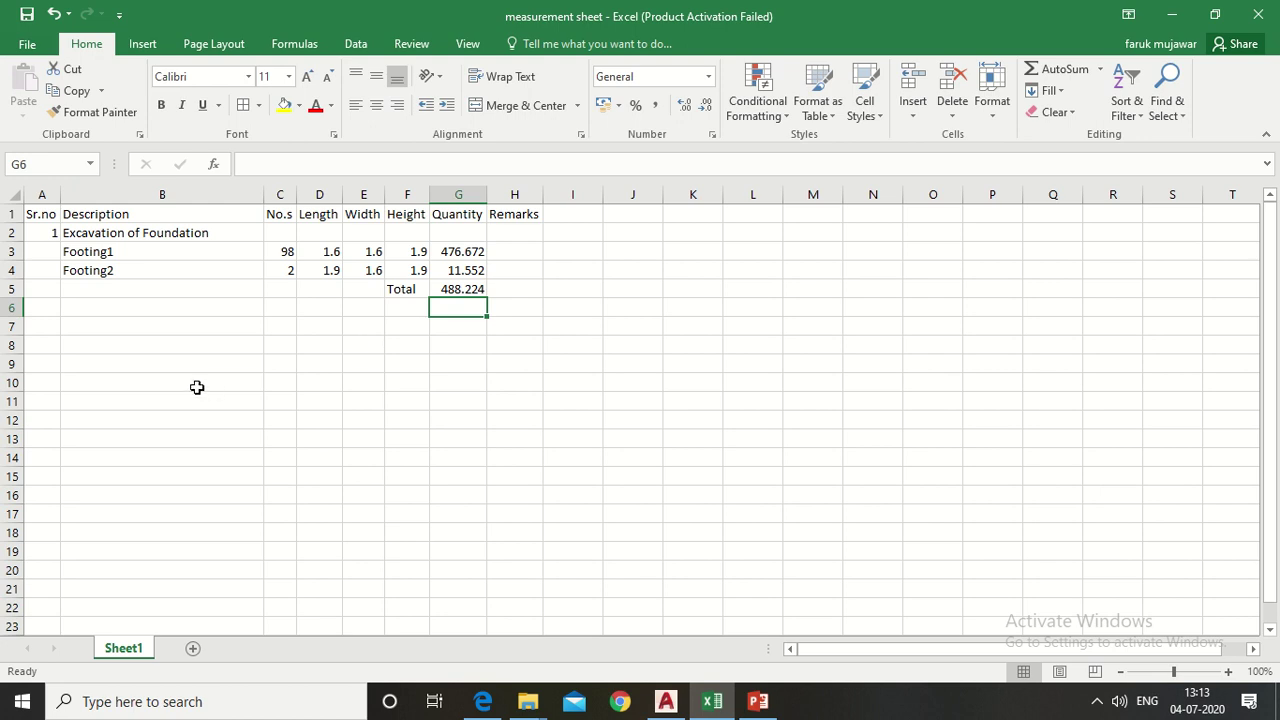
# Step: Start the second item in row 7 with serial number 2 and the description Pcc
pyautogui.click(50, 332)
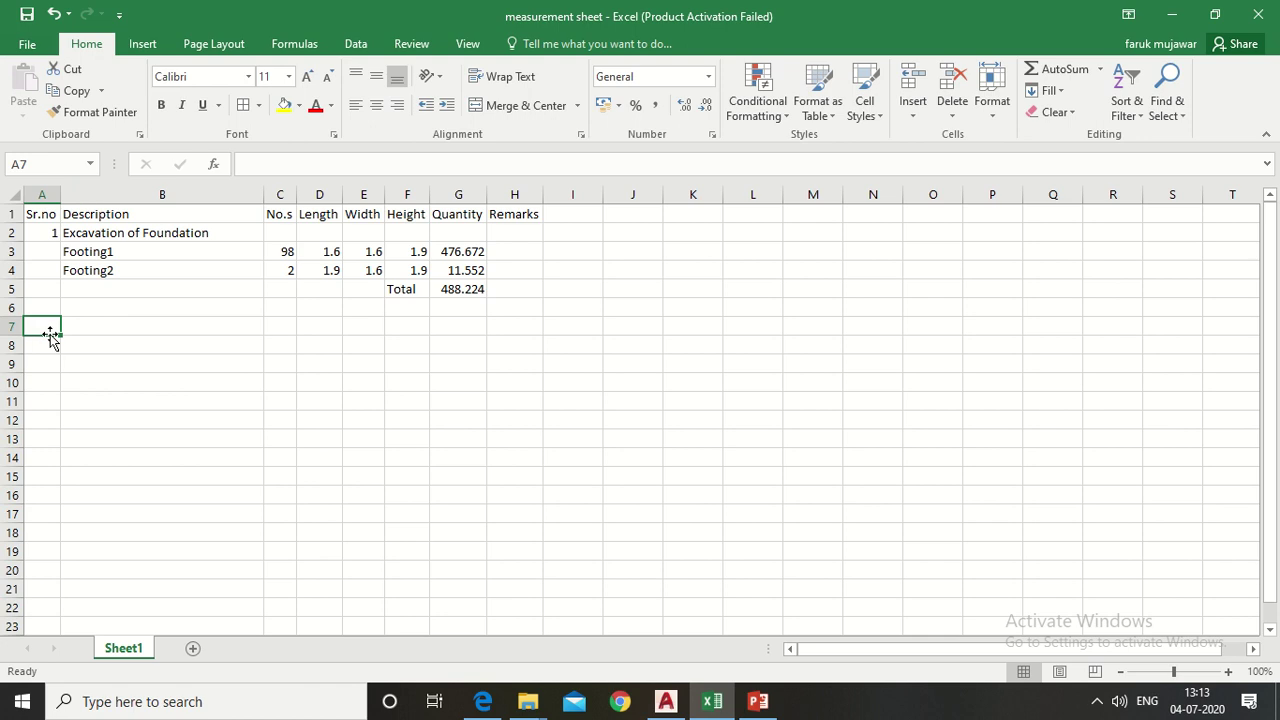
pyautogui.write('2')
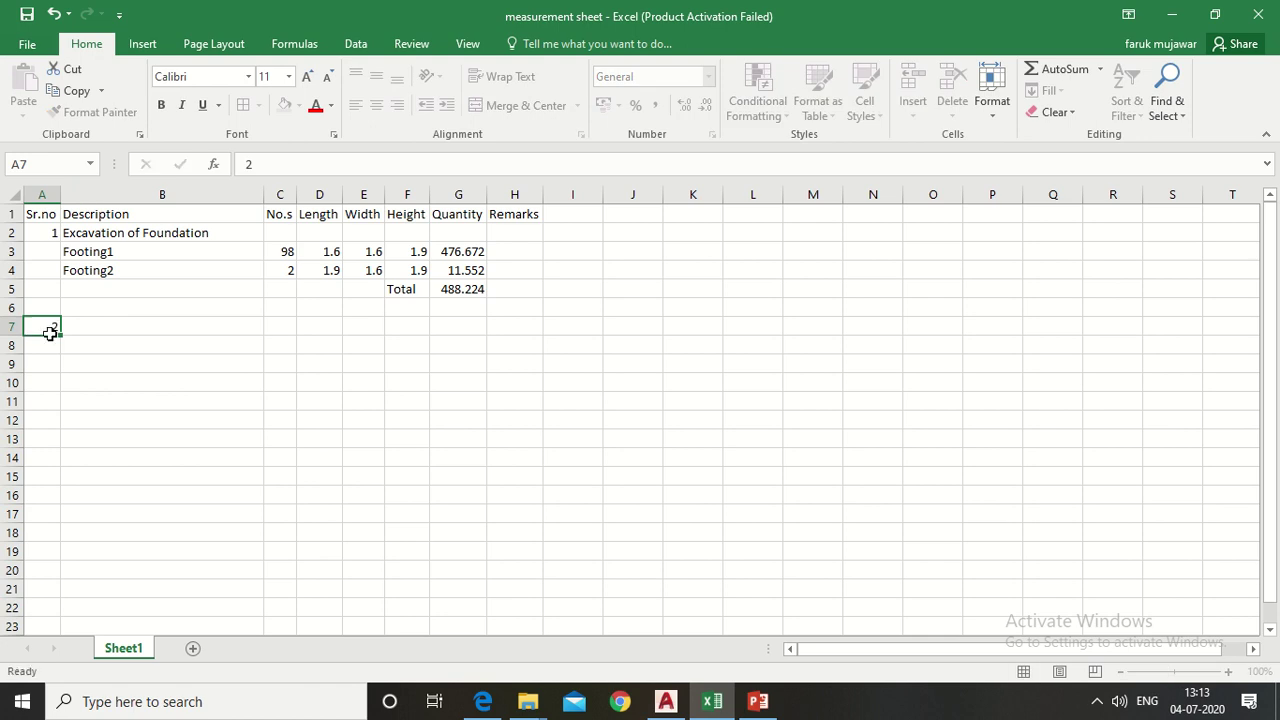
pyautogui.press('Tab')
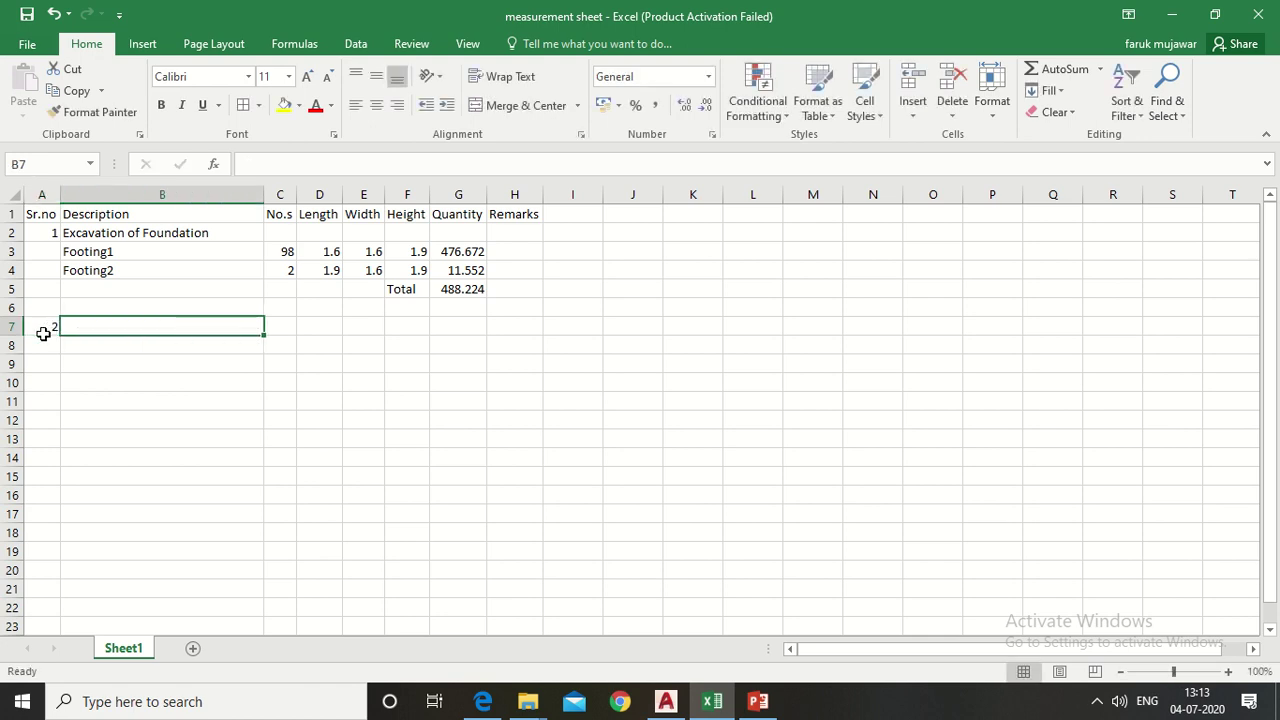
pyautogui.write('Pcc')
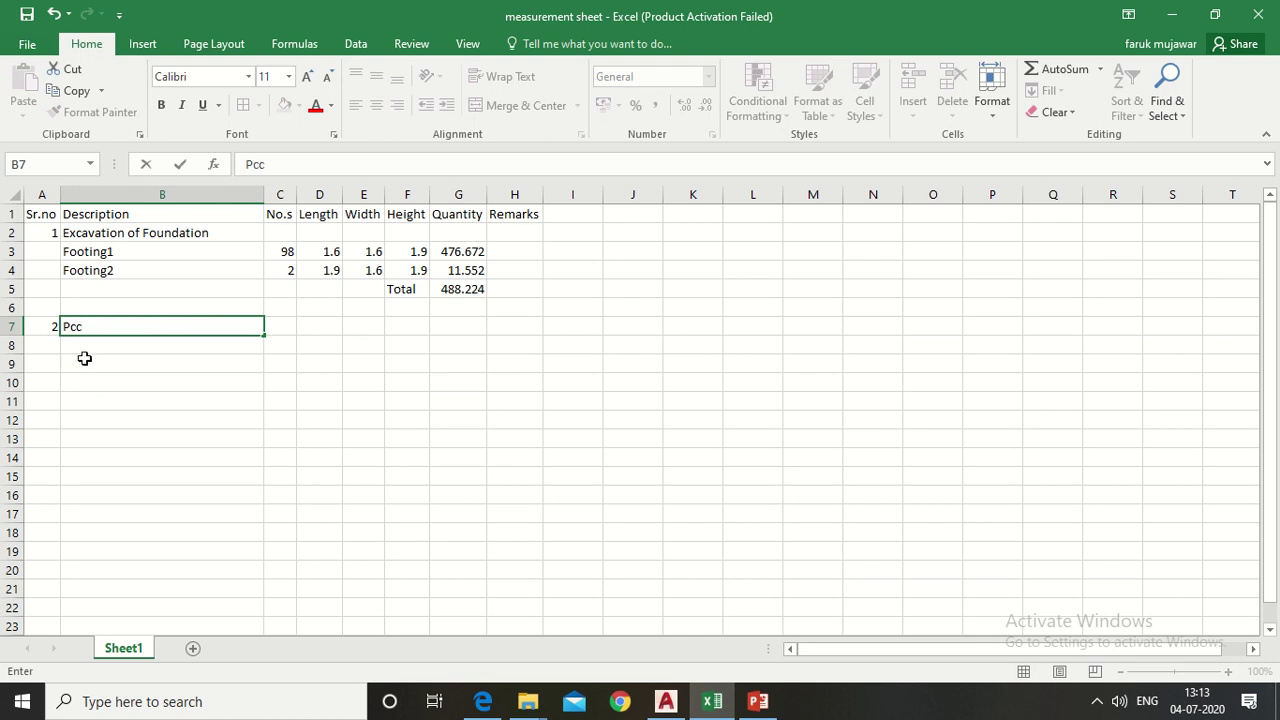
# Step: Enter Footing1 and Footing2 as descriptions under Pcc in cells B8 and B9
pyautogui.click(91, 345)
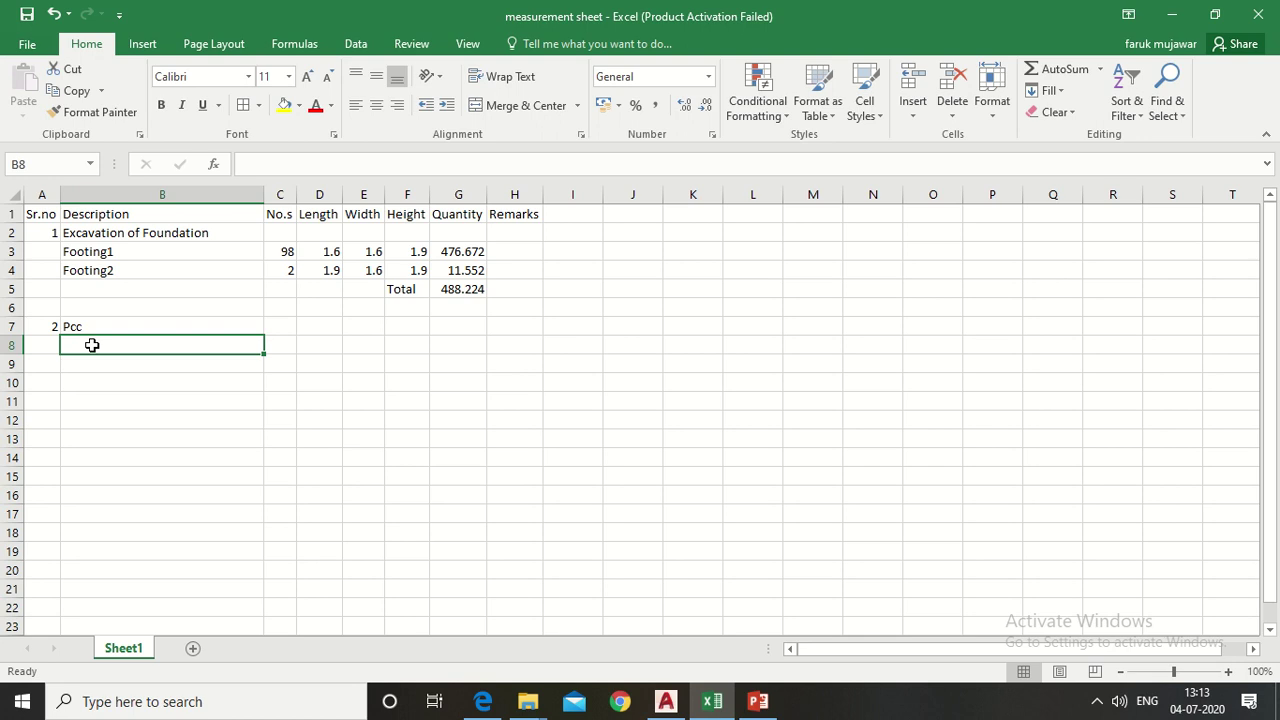
pyautogui.write('Foo')
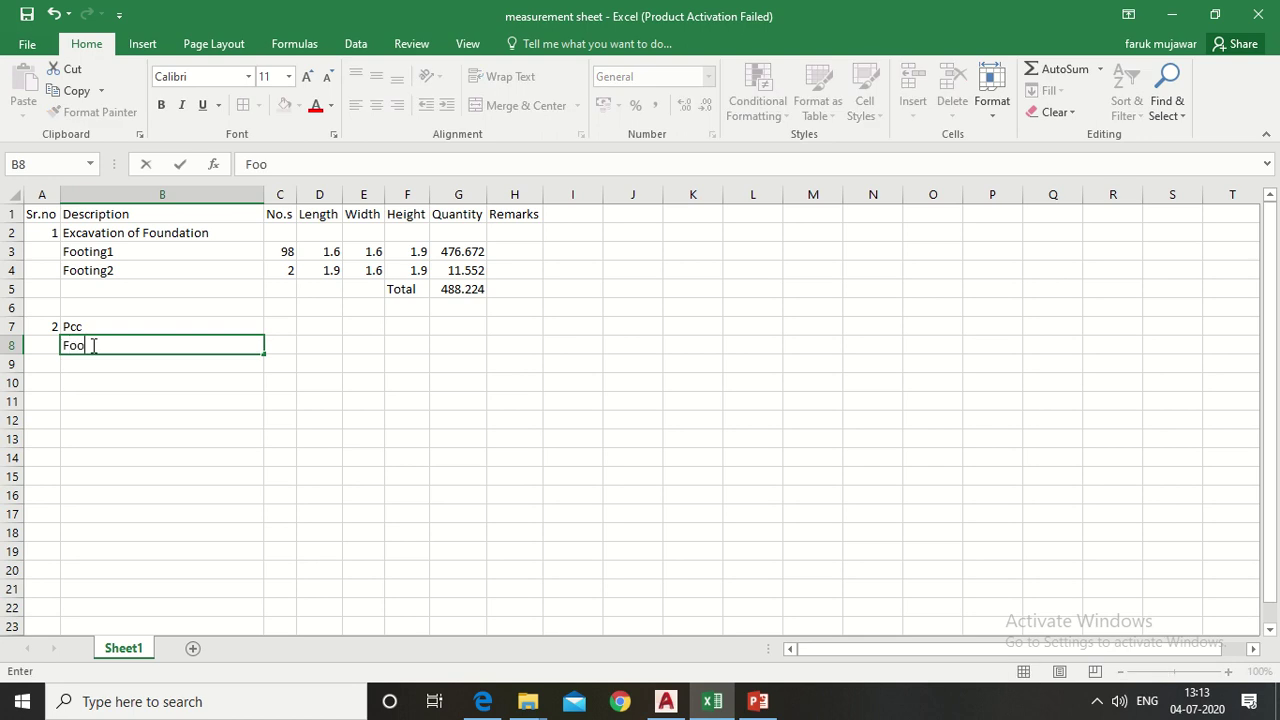
pyautogui.write('ting1')
pyautogui.click(89, 364)
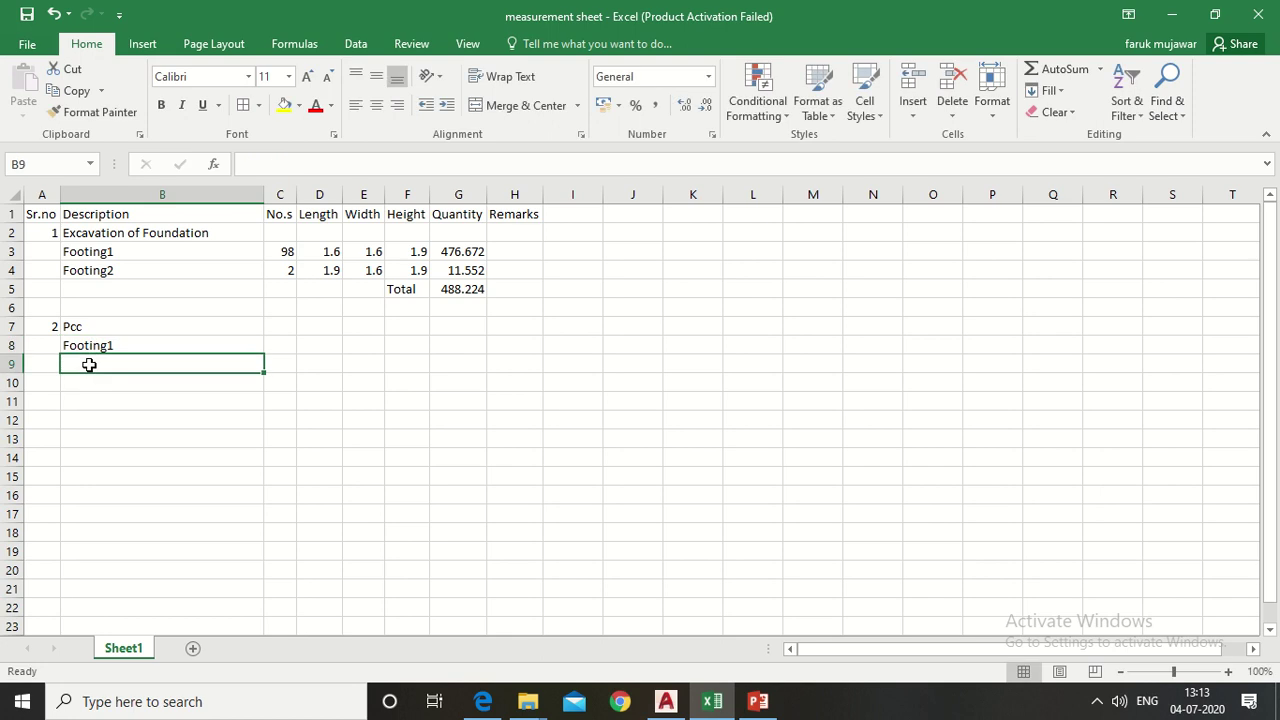
pyautogui.write('Foot')
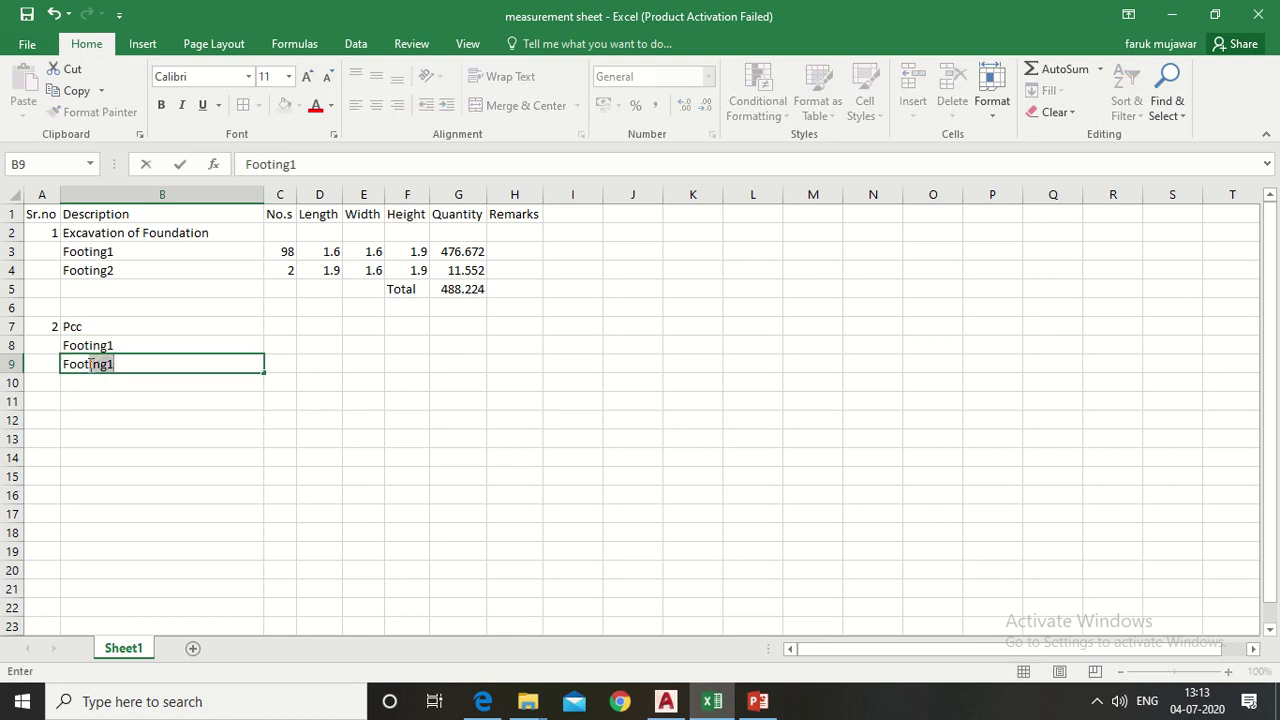
pyautogui.write('ing2')
# Step: Fill in Footing1's Pcc values in row 8: No.s 98, length 1.6 and width 1.6
pyautogui.click(285, 346)
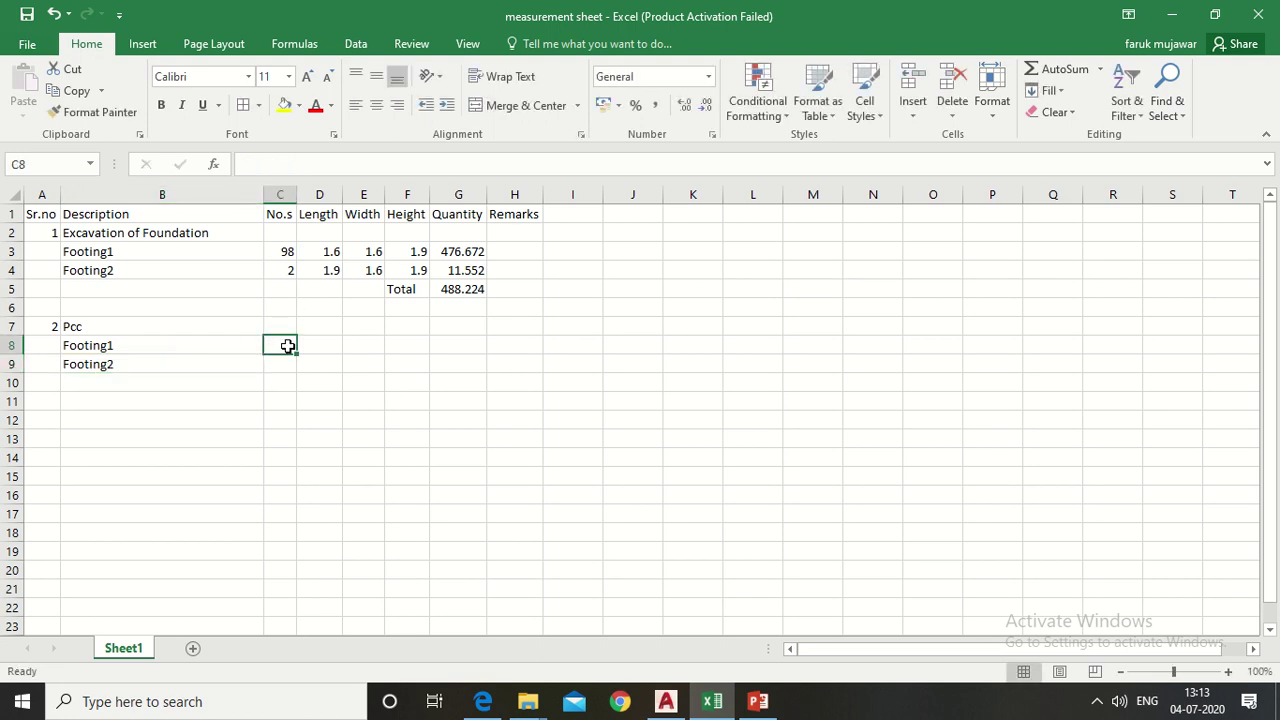
pyautogui.write('98')
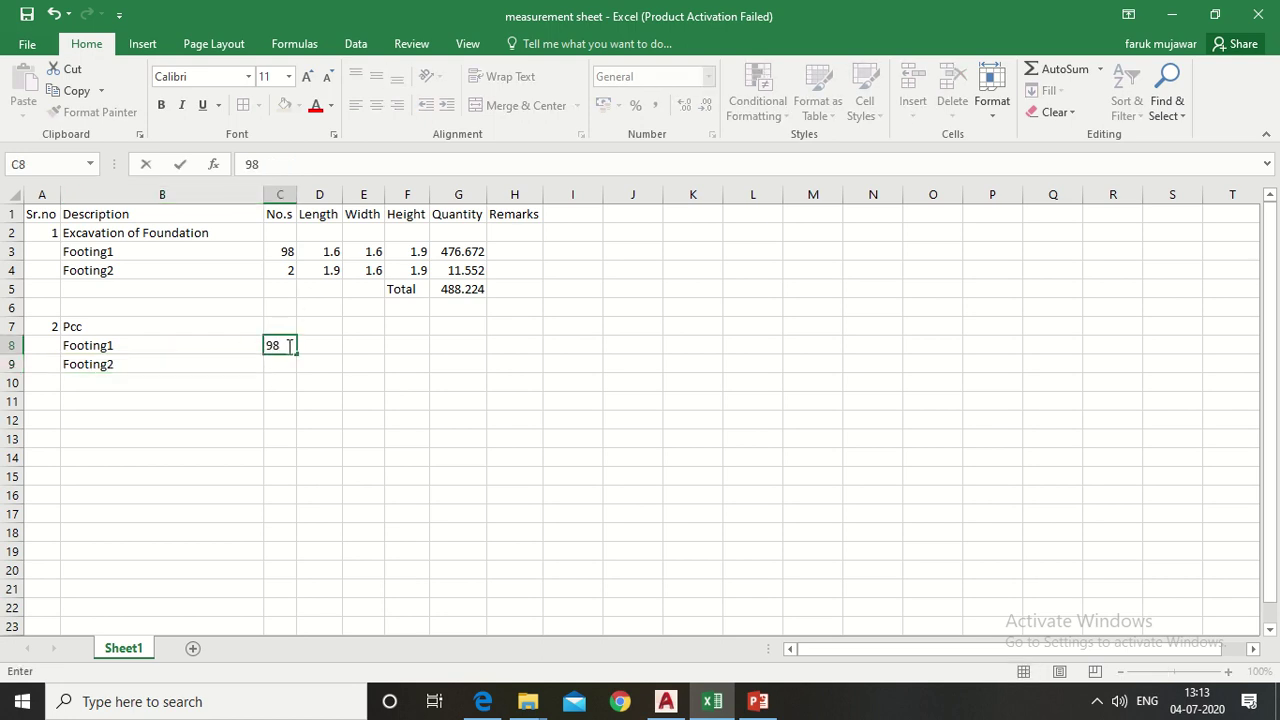
pyautogui.click(334, 347)
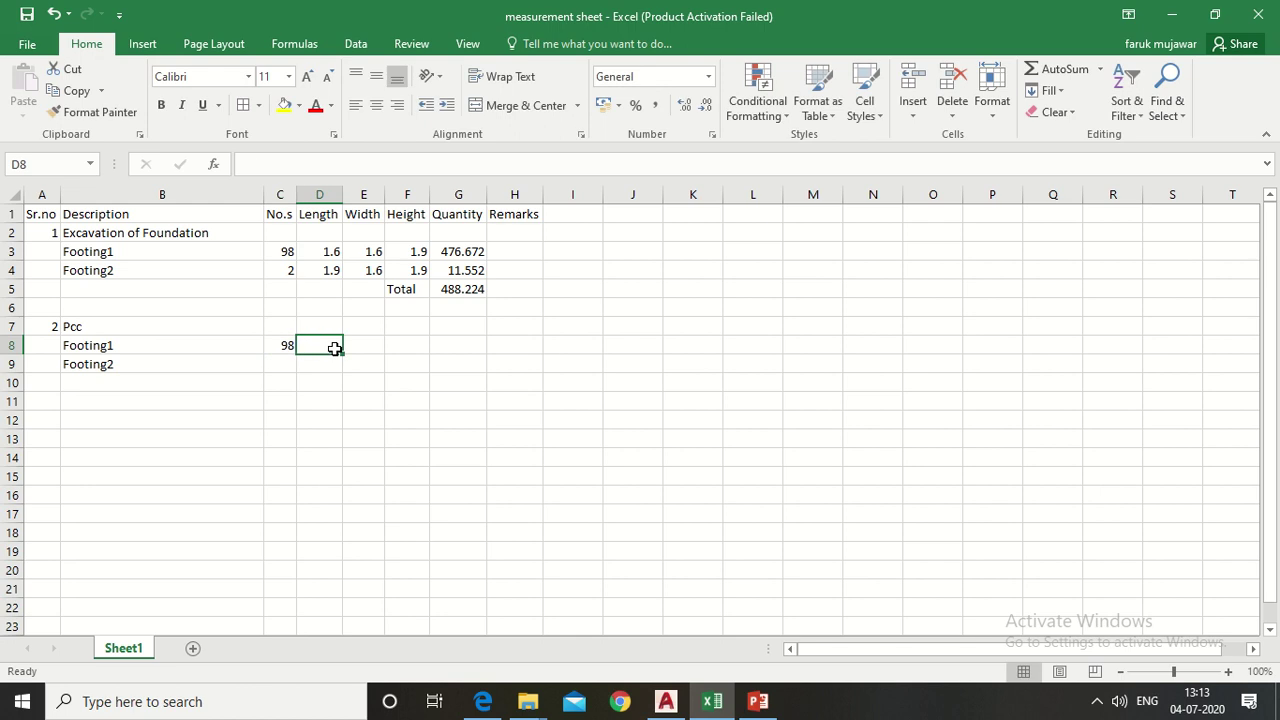
pyautogui.write('1.6')
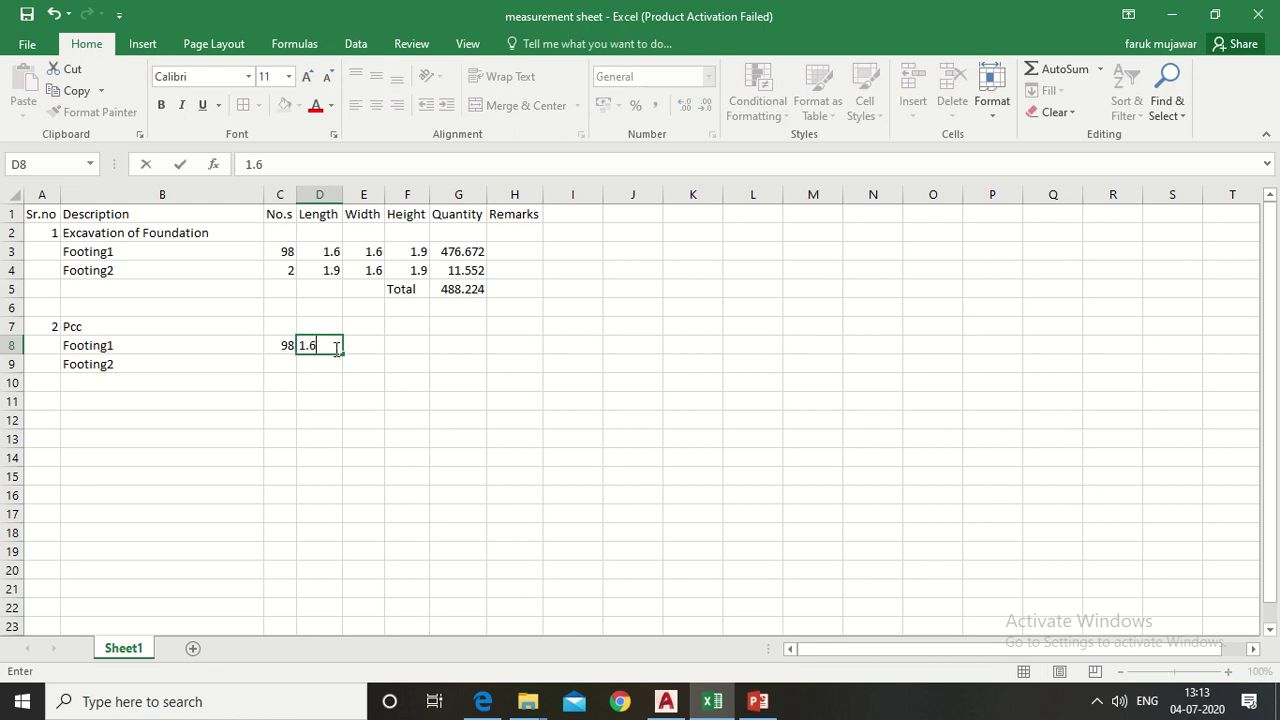
pyautogui.press('Tab')
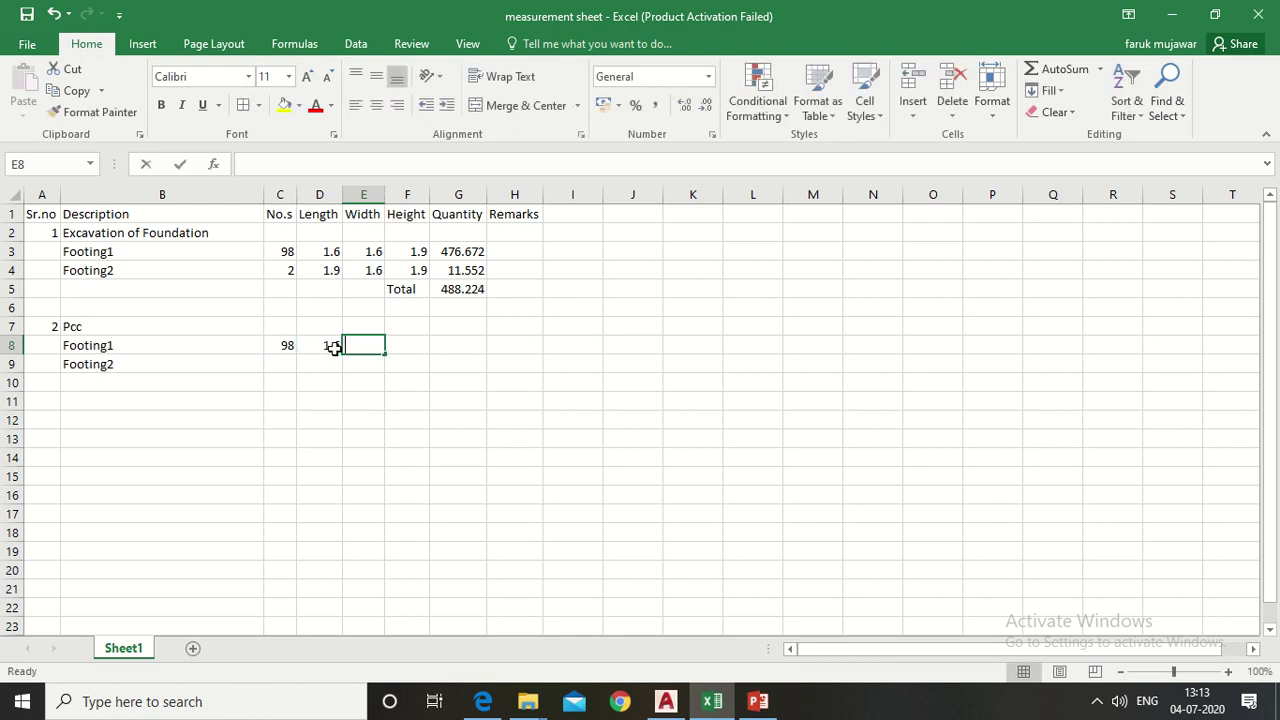
pyautogui.write('1.6')
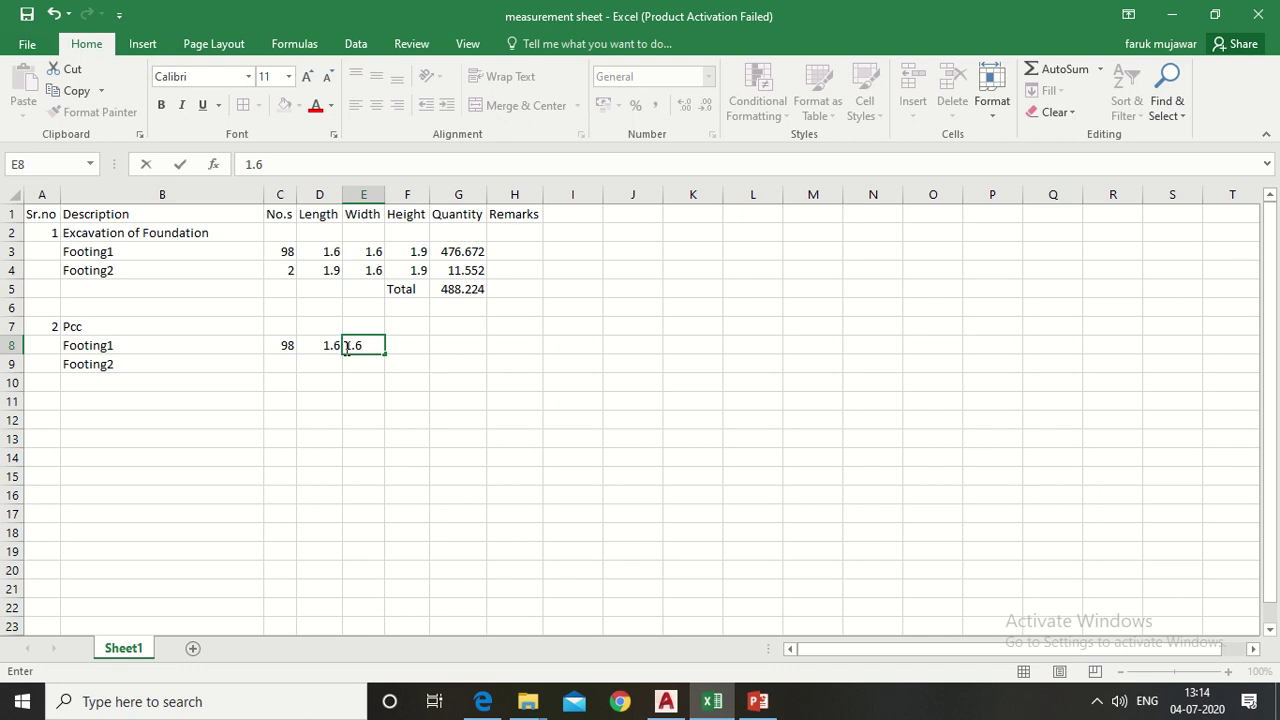
# Step: Check the Pcc thickness in the AutoCAD footing section, set the height in F8 to 0.21, and copy the quantity formula from G3 to G8
pyautogui.click(417, 343)
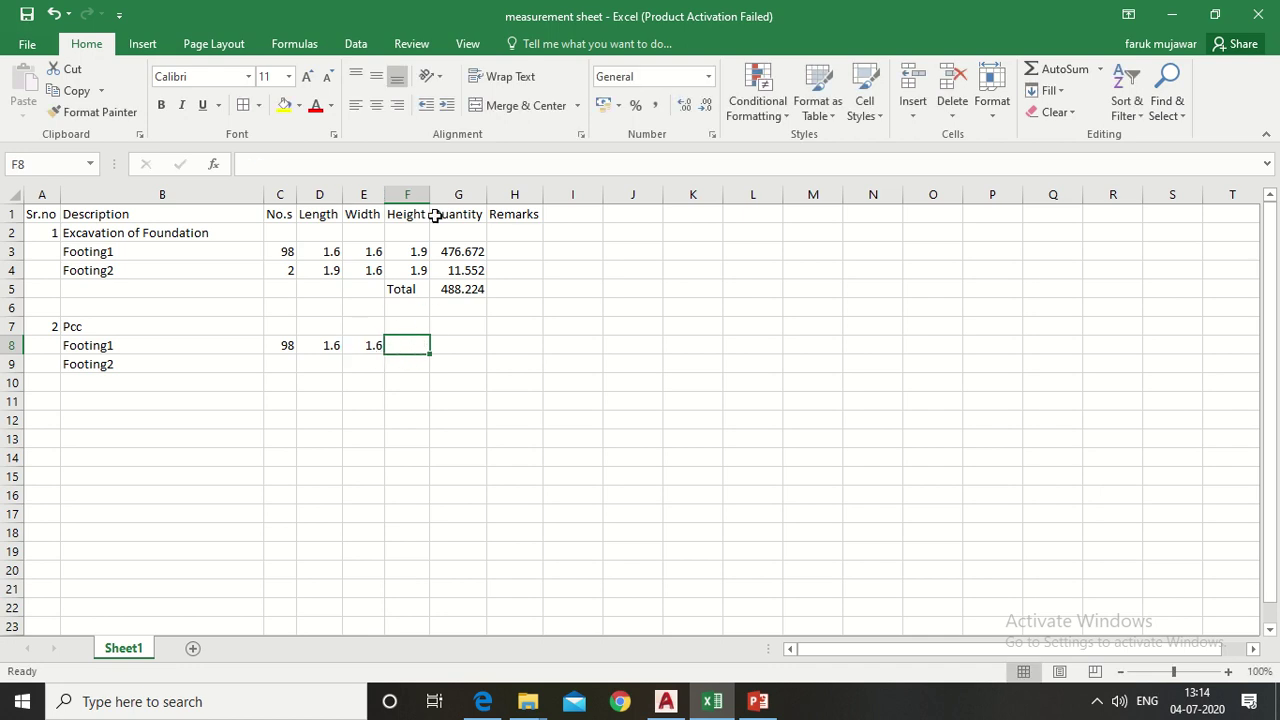
pyautogui.moveTo(472, 22)
pyautogui.click(510, 40)
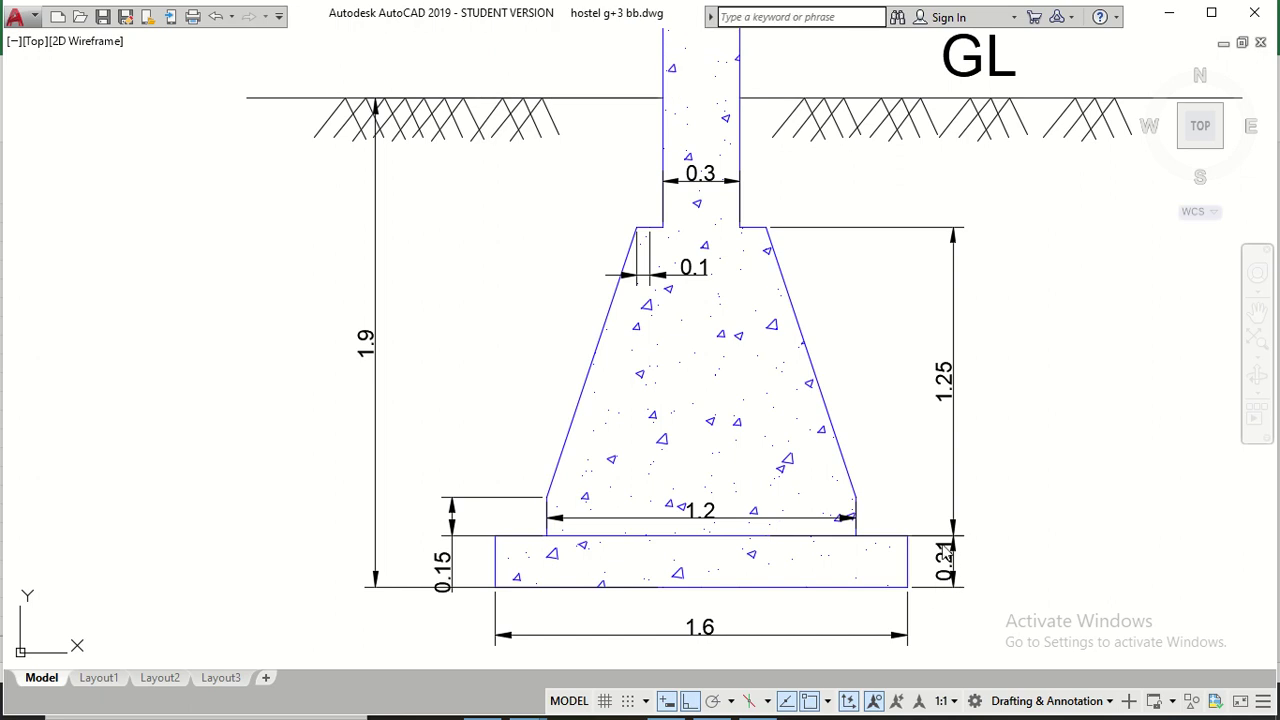
pyautogui.moveTo(533, 8)
pyautogui.click(508, 58)
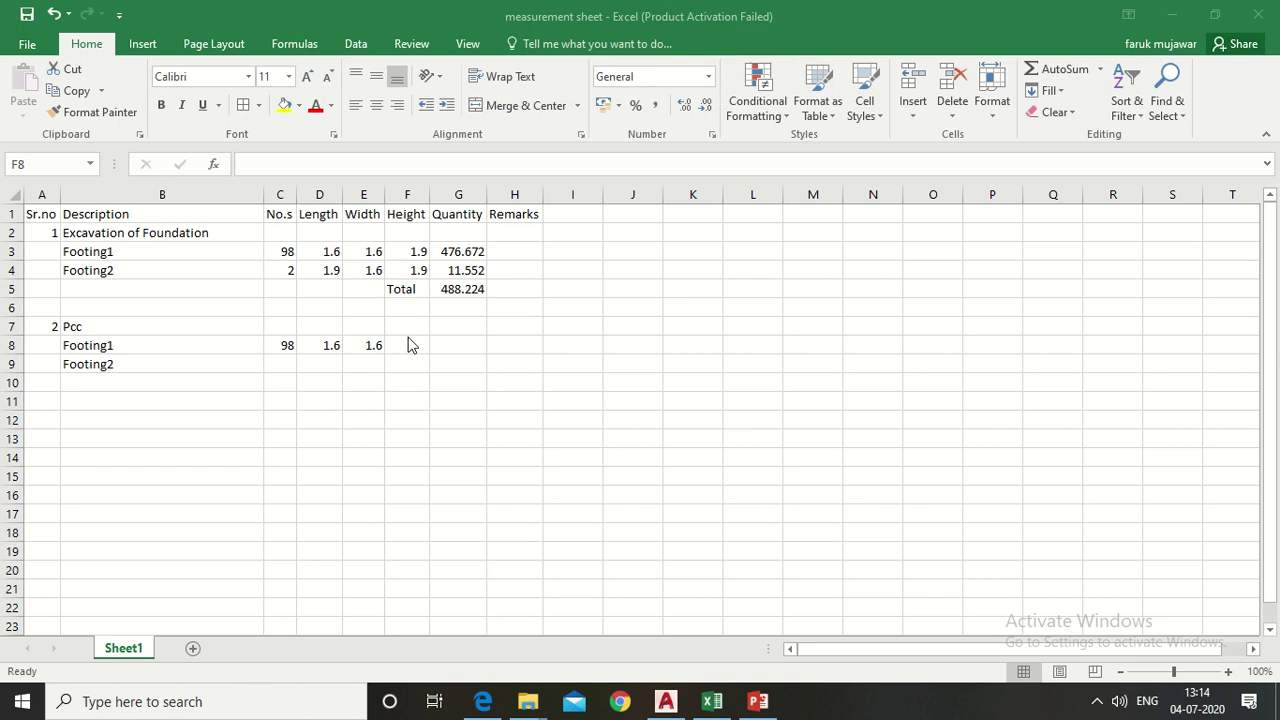
pyautogui.click(408, 344)
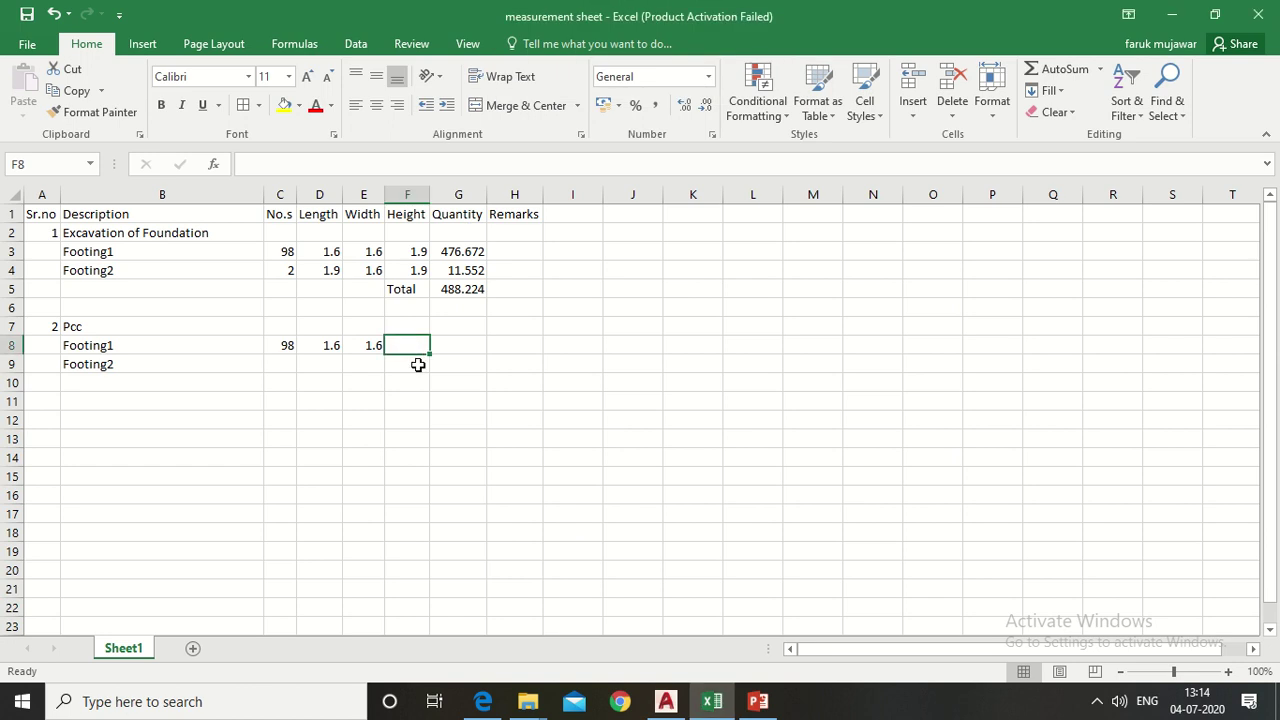
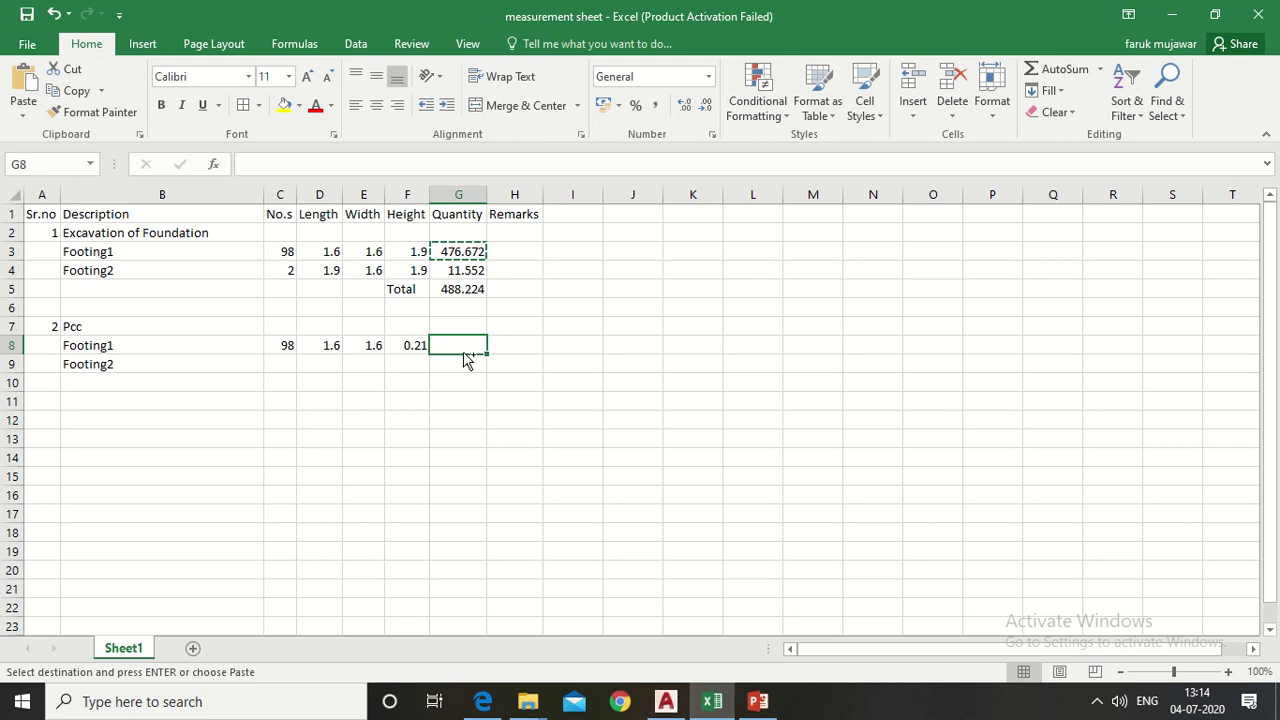
pyautogui.write('=PRODUCT(C8:F8)')
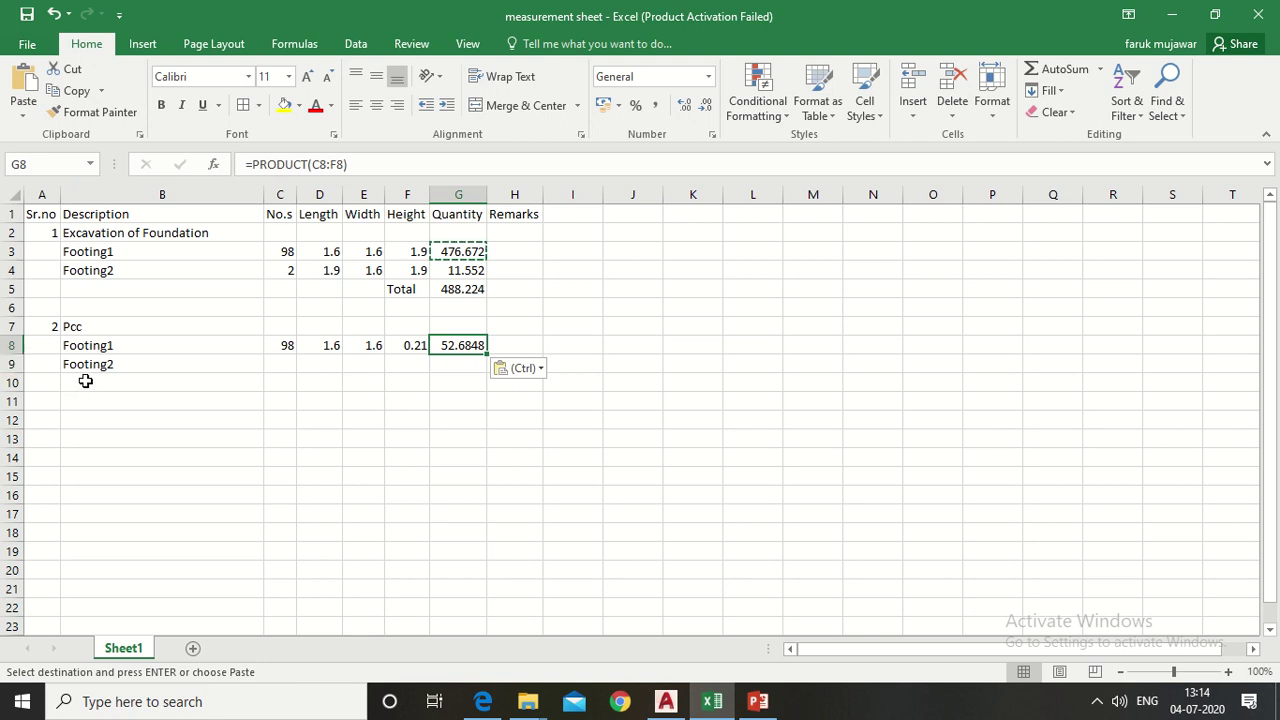
pyautogui.click(85, 385)
# Step: Fill in Footing2's Pcc values in row 9: No.s 2, length 1.9, width 1.6 and height 0.21
pyautogui.click(284, 364)
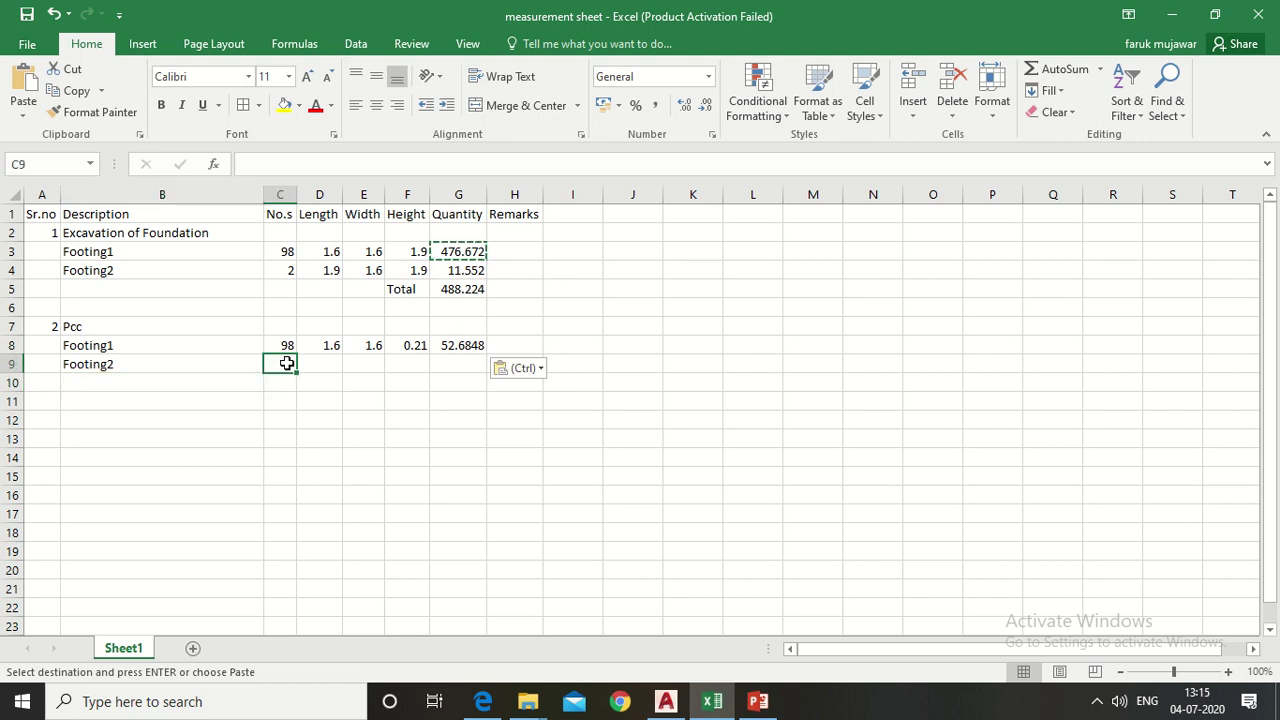
pyautogui.write('2')
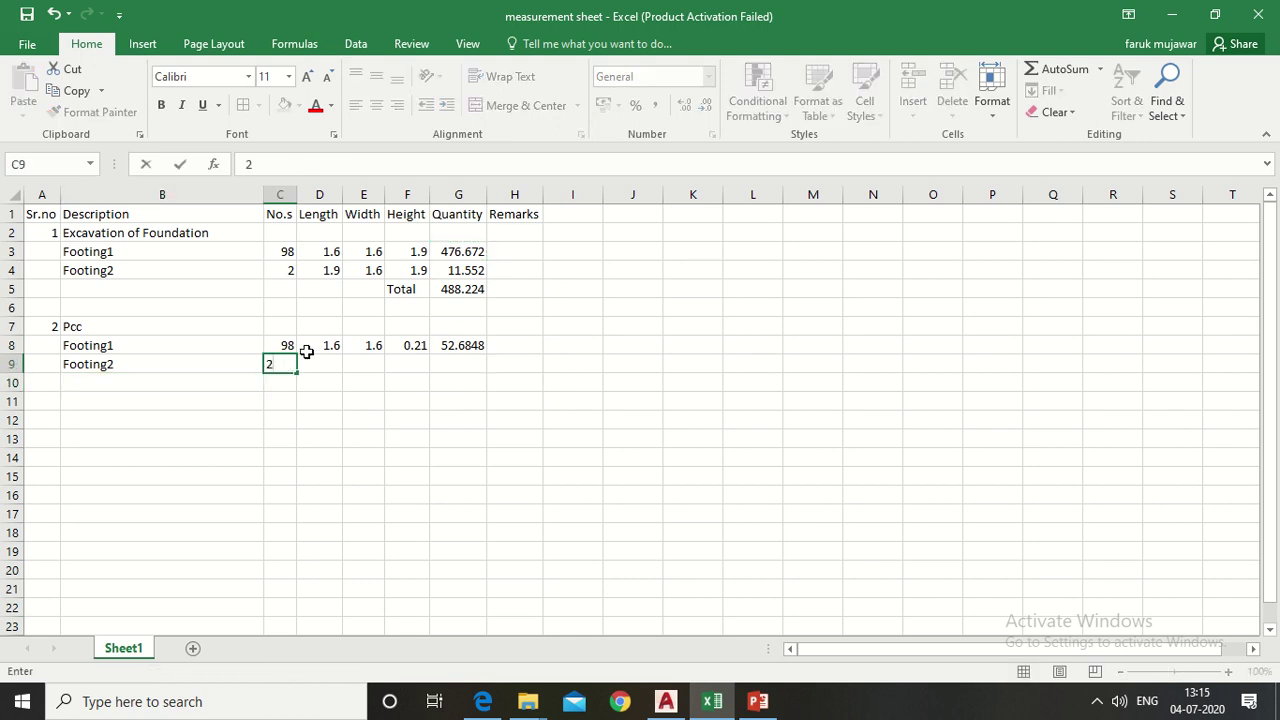
pyautogui.click(322, 366)
pyautogui.write('1')
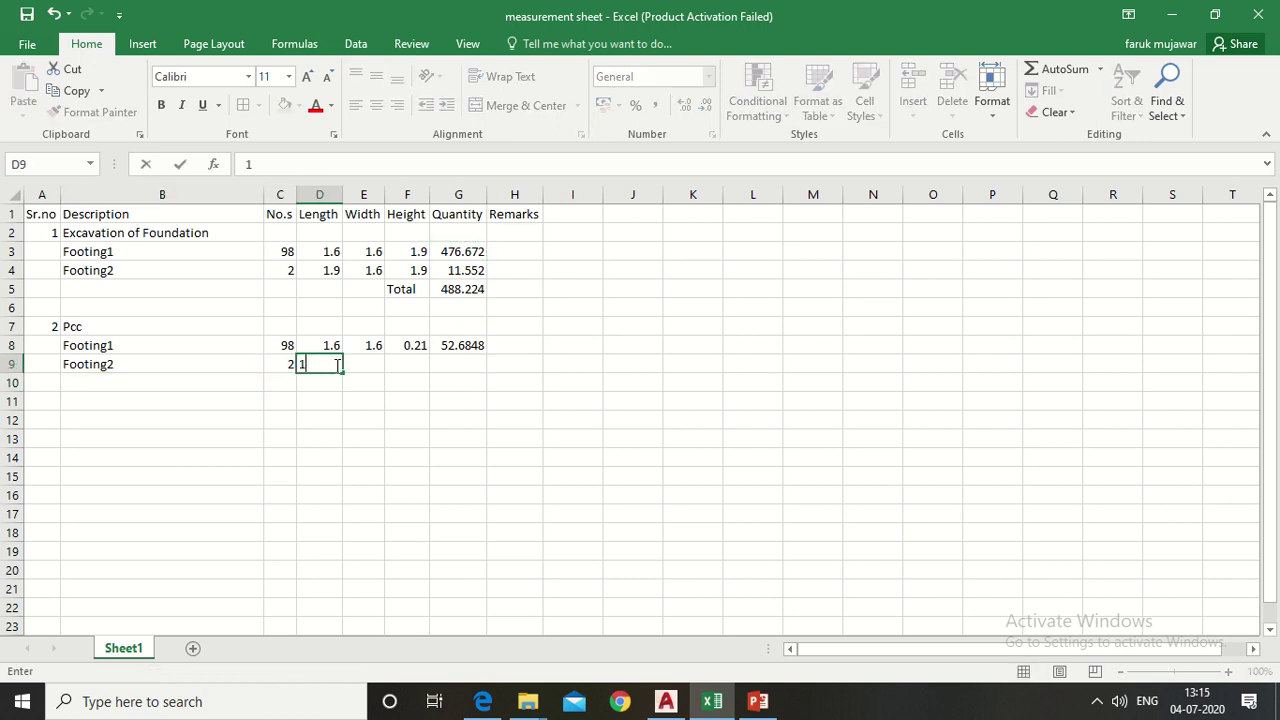
pyautogui.write('.9')
pyautogui.press('Tab')
pyautogui.write('1')
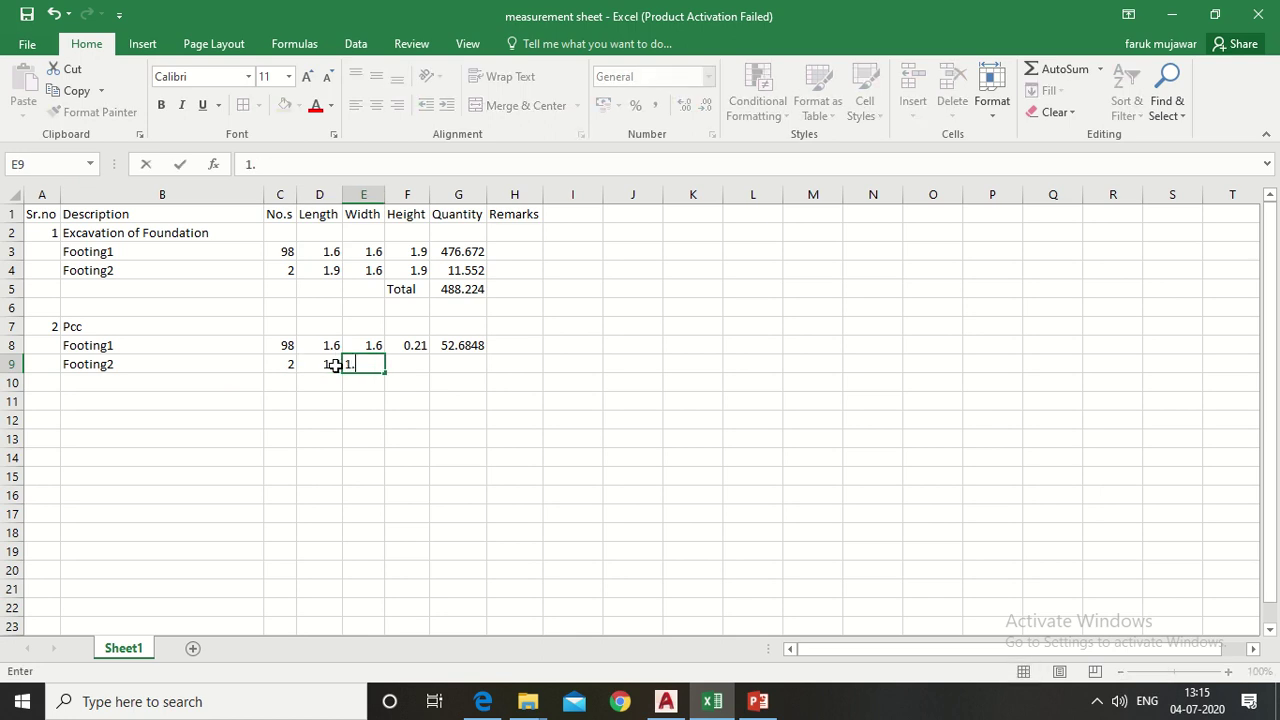
pyautogui.press('Tab')
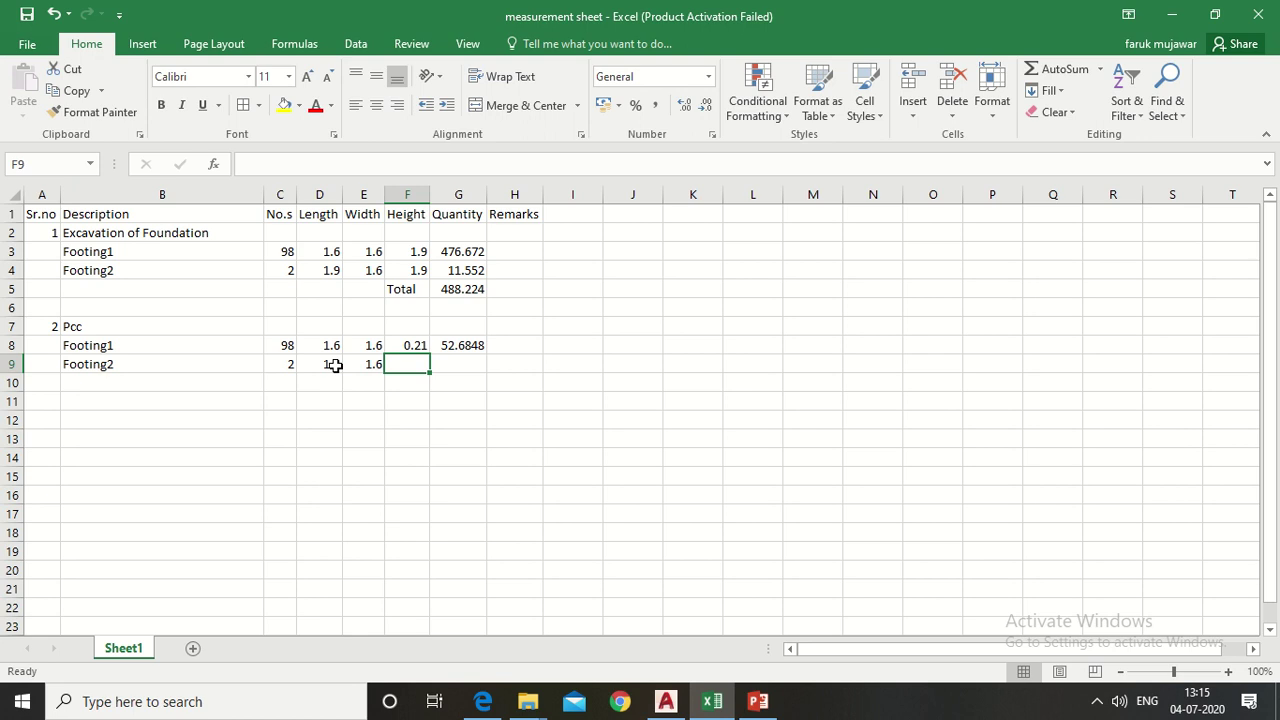
pyautogui.write('0.21')
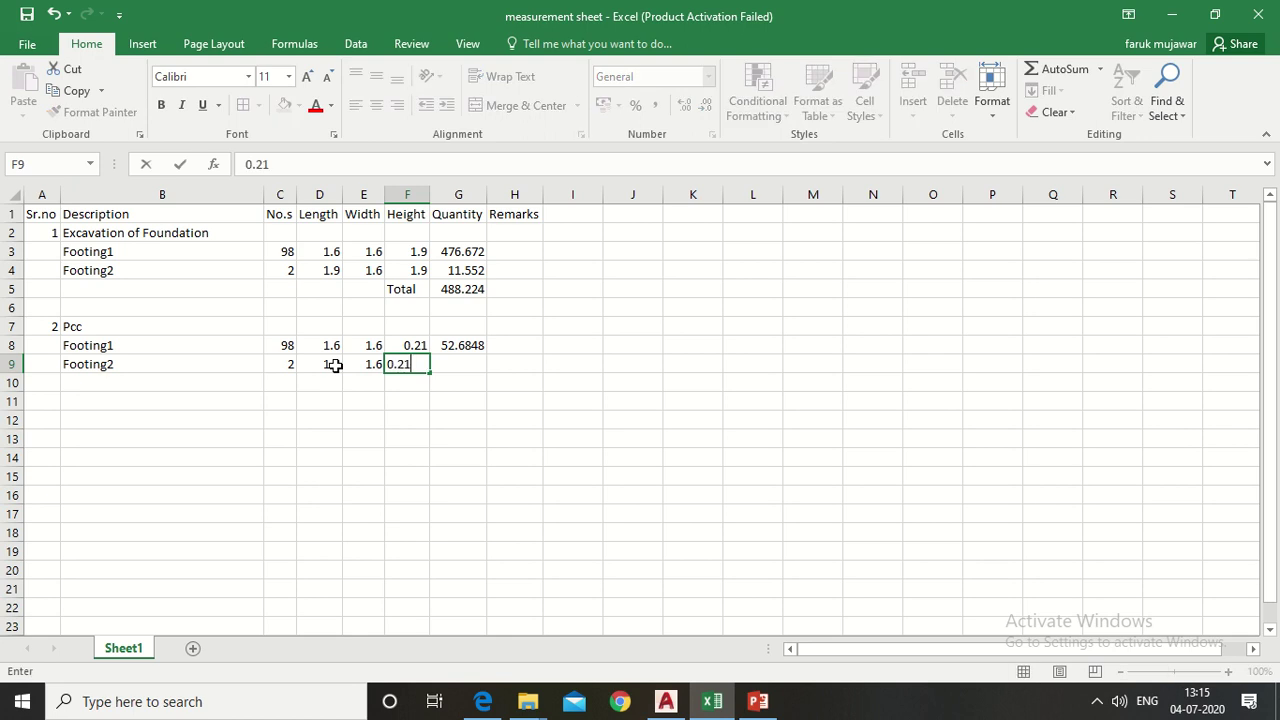
pyautogui.press('Tab')
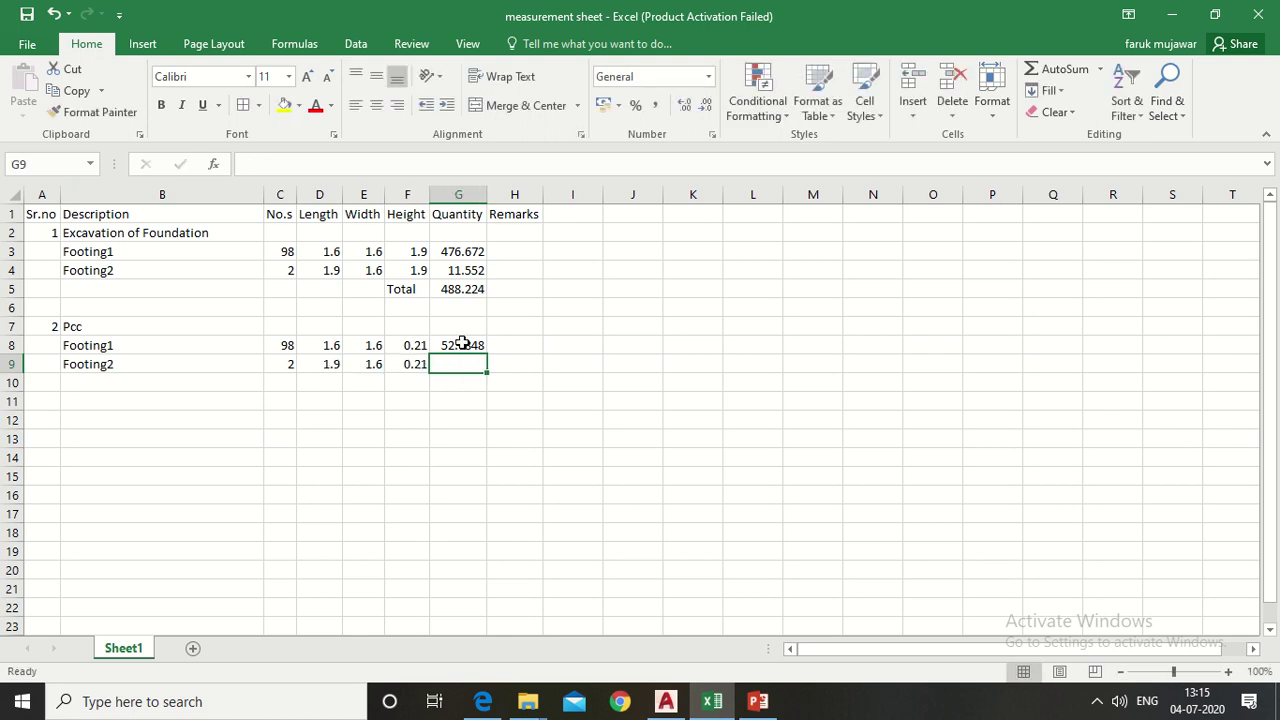
# Step: Fill the Pcc quantity formula from cell G8 down to G9 for Footing2
pyautogui.click(475, 345)
pyautogui.moveTo(487, 354); pyautogui.dragTo(487, 370)
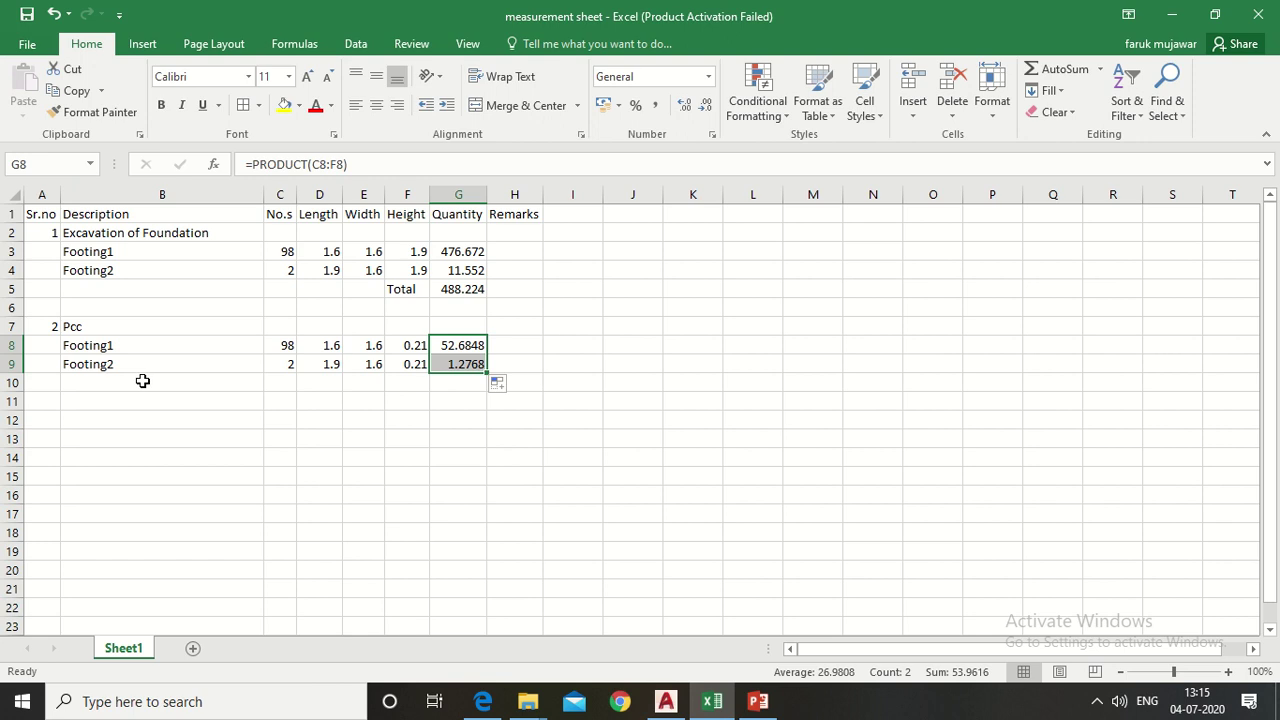
# Step: Label cell F10 "Total" and copy the sum formula from G5 into G10 to total the Pcc quantities
pyautogui.click(406, 383)
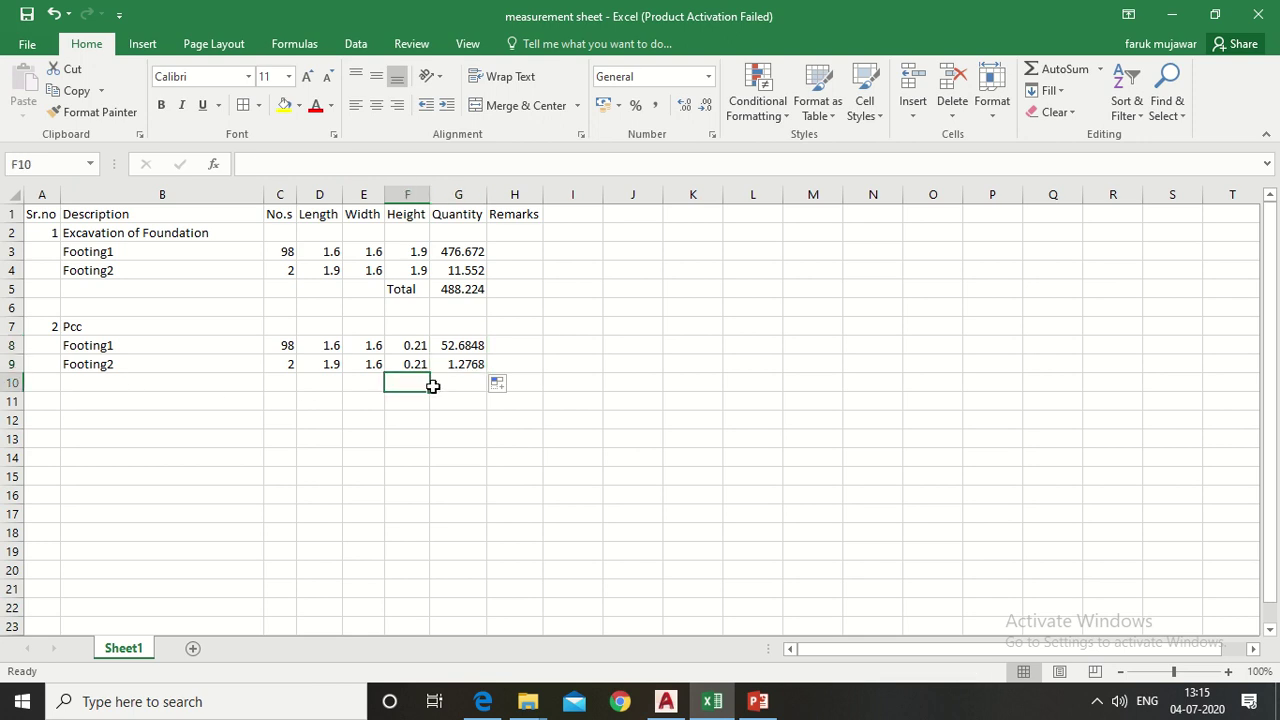
pyautogui.write('Total')
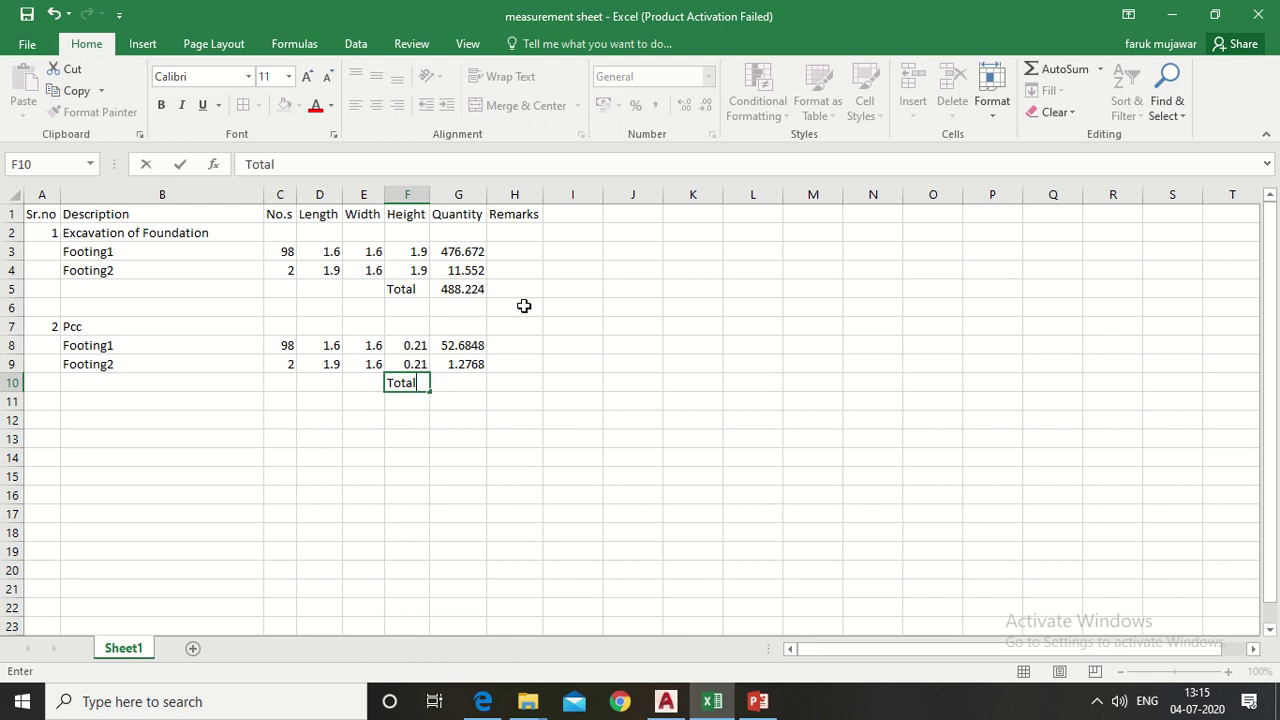
pyautogui.click(458, 289)
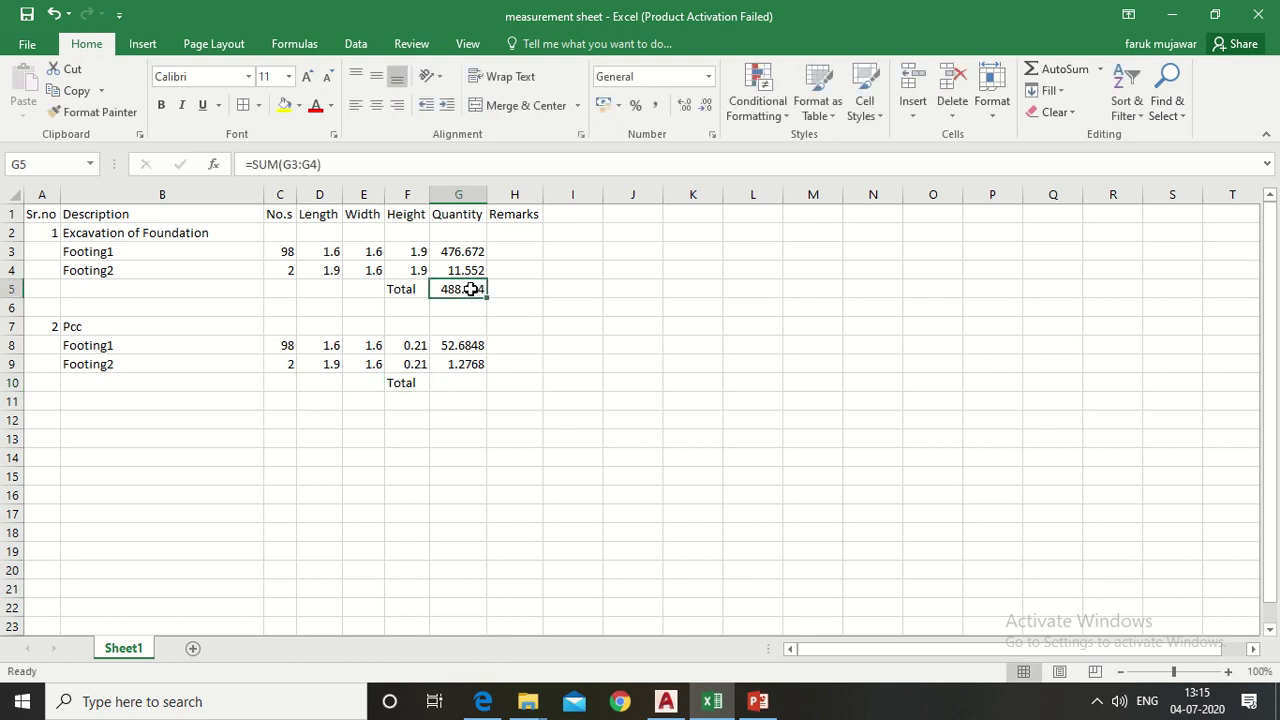
pyautogui.hotkey('ctrl', 'c')
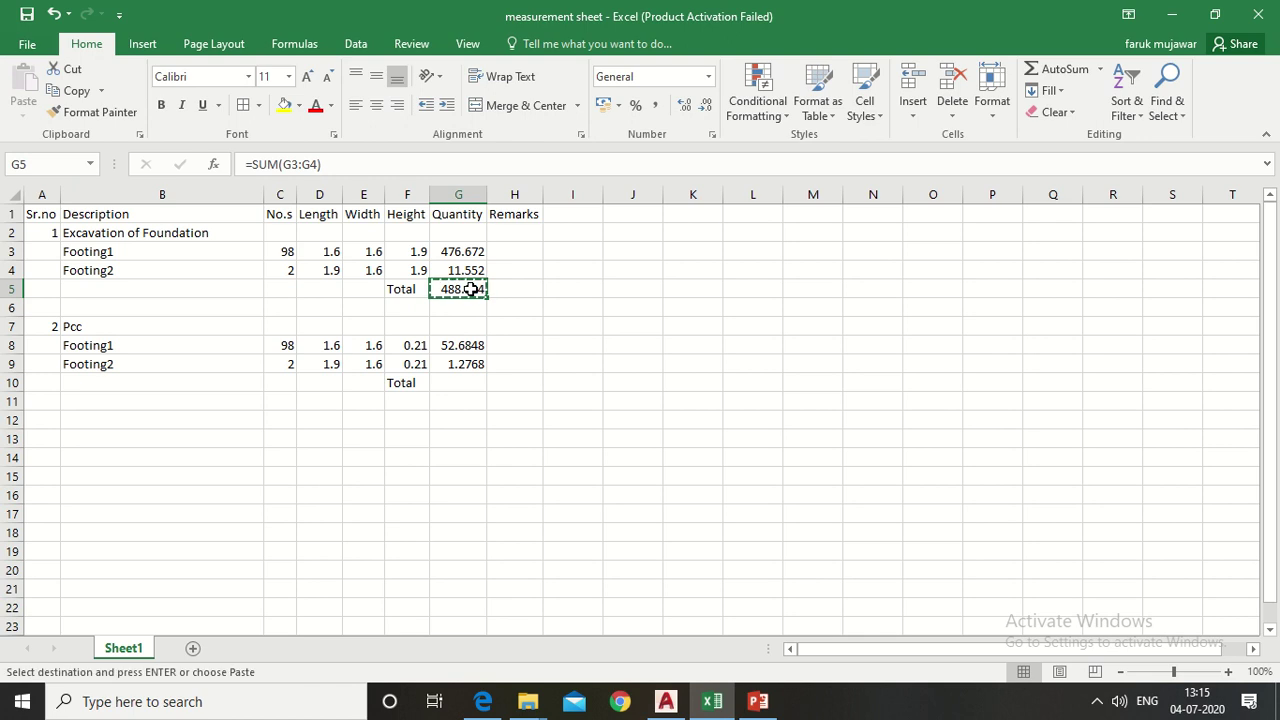
pyautogui.click(452, 381)
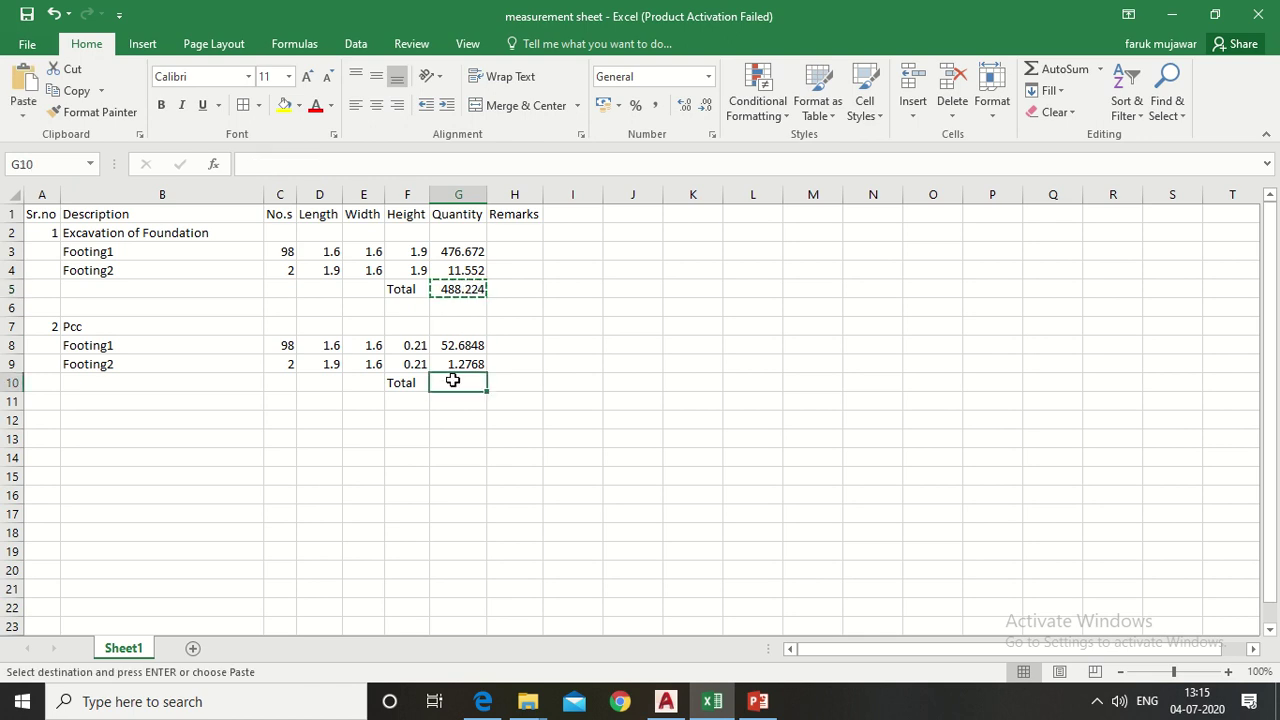
pyautogui.hotkey('ctrl', 'v')
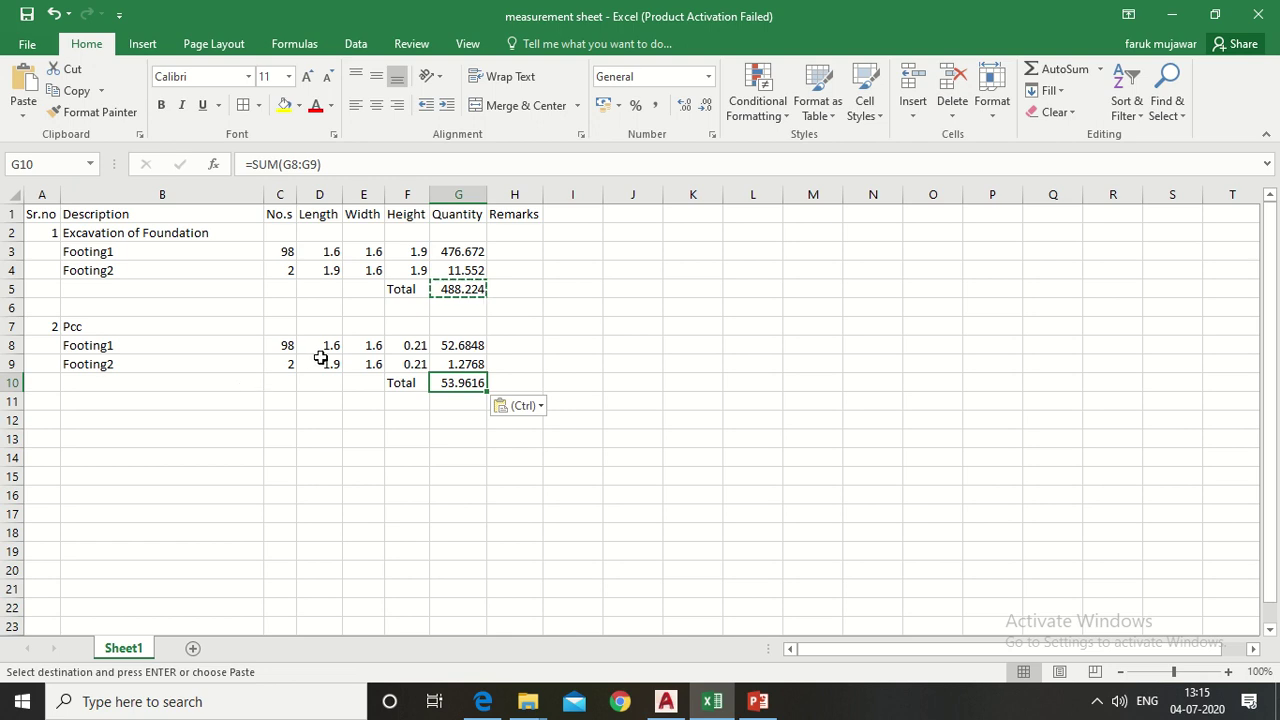
# Step: Apply All Borders to the whole measurement table, cells A1 to H10, including the Remarks column
pyautogui.moveTo(34, 214); pyautogui.dragTo(466, 386)
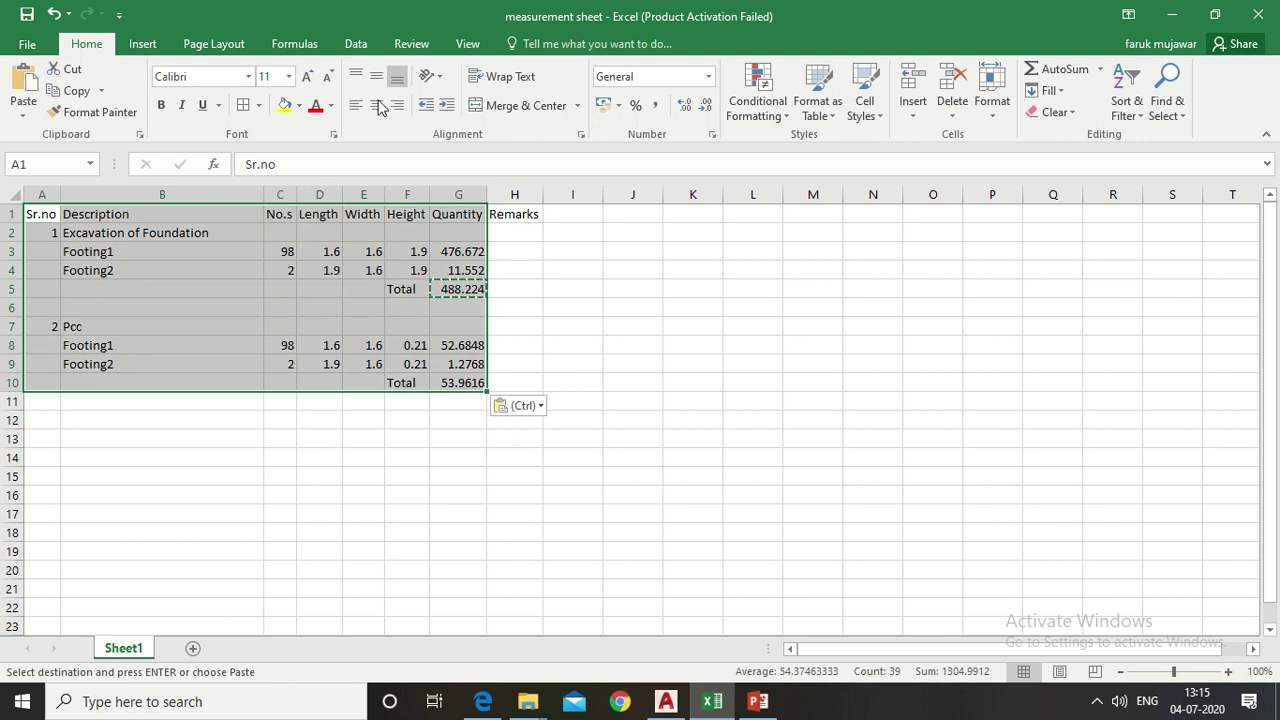
pyautogui.click(258, 106)
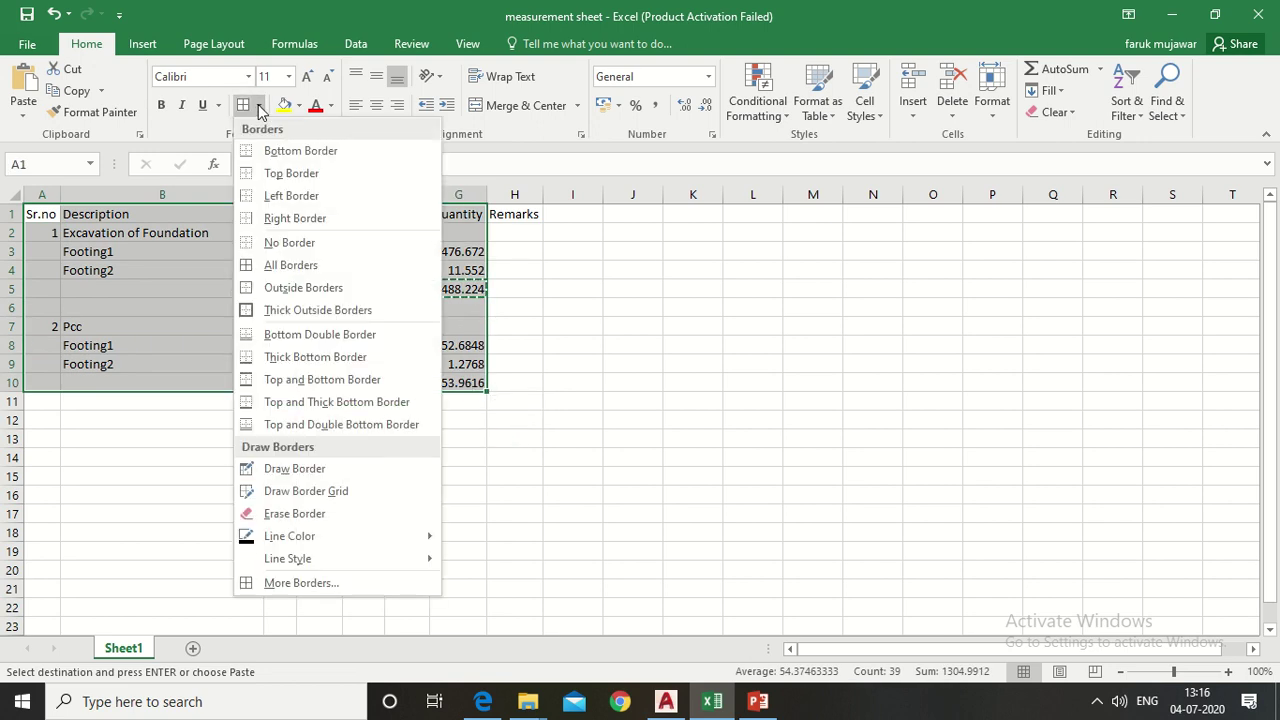
pyautogui.click(288, 264)
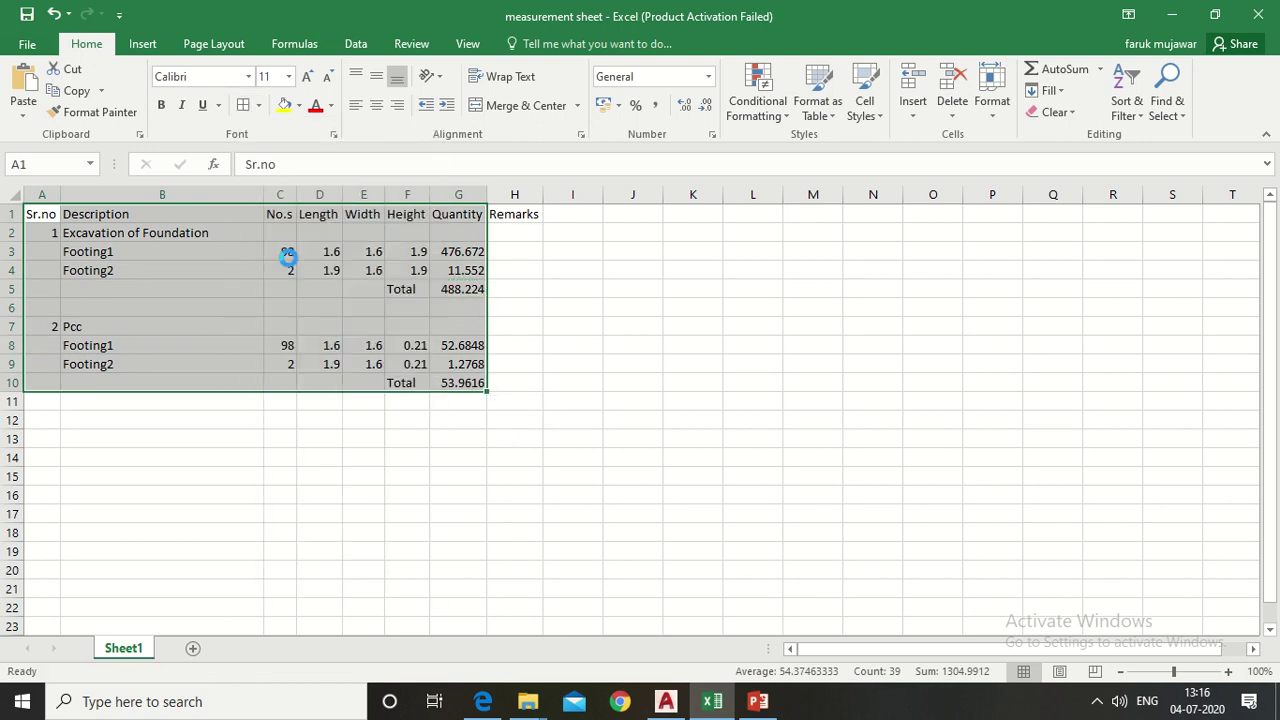
pyautogui.click(380, 457)
pyautogui.moveTo(29, 214); pyautogui.dragTo(500, 209)
pyautogui.moveTo(318, 366); pyautogui.dragTo(318, 346)
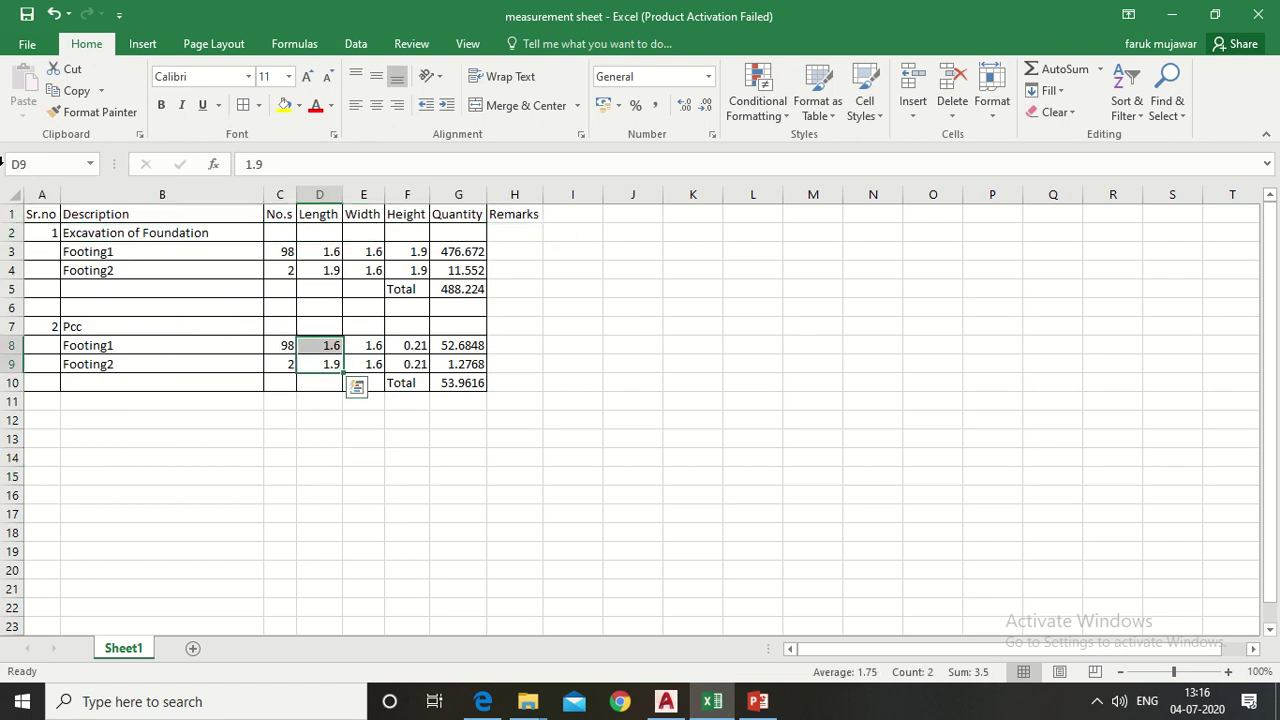
pyautogui.moveTo(45, 212); pyautogui.dragTo(524, 383)
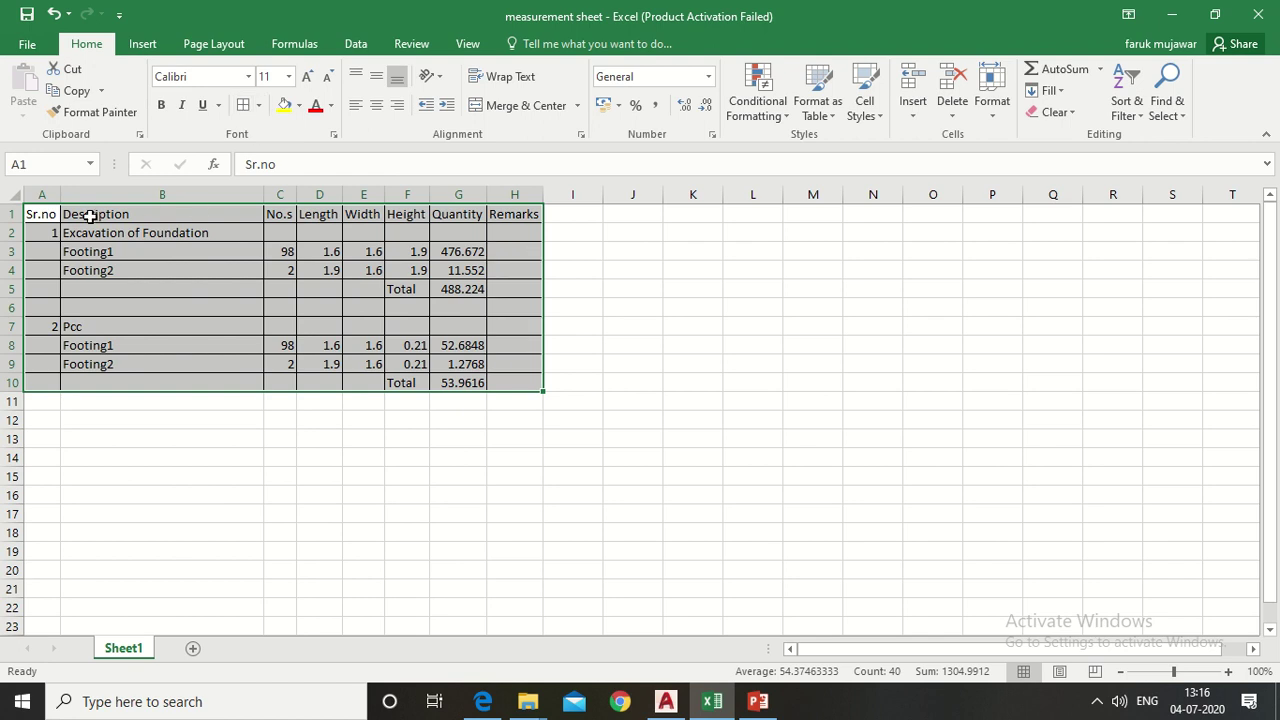
# Step: Give the header row A1:H1 a grey fill and make its text bold
pyautogui.click(30, 210)
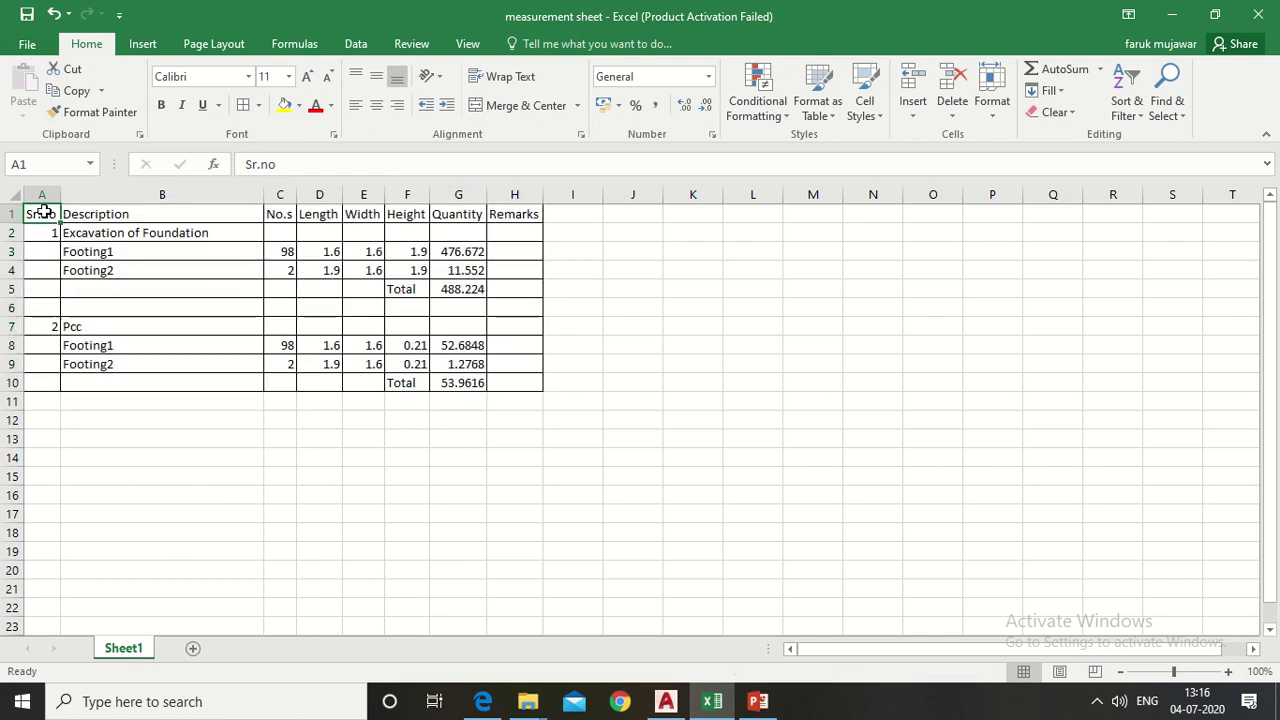
pyautogui.moveTo(43, 212); pyautogui.dragTo(520, 214)
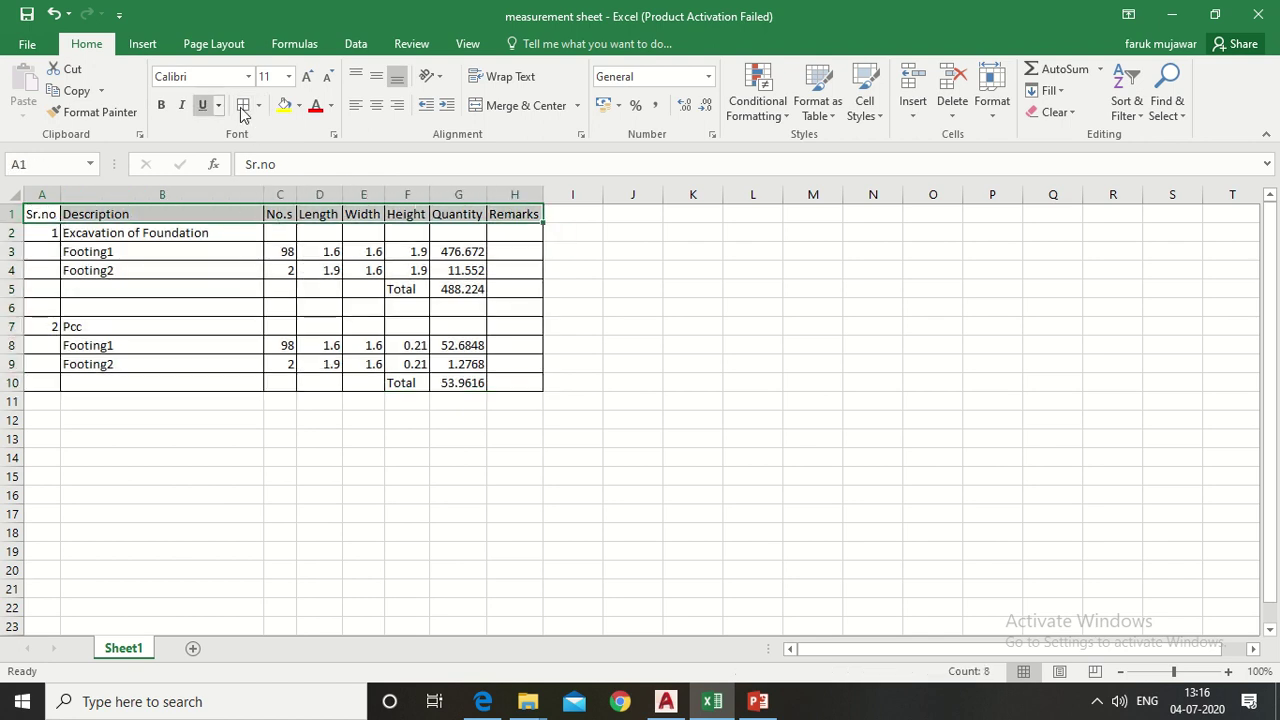
pyautogui.click(299, 105)
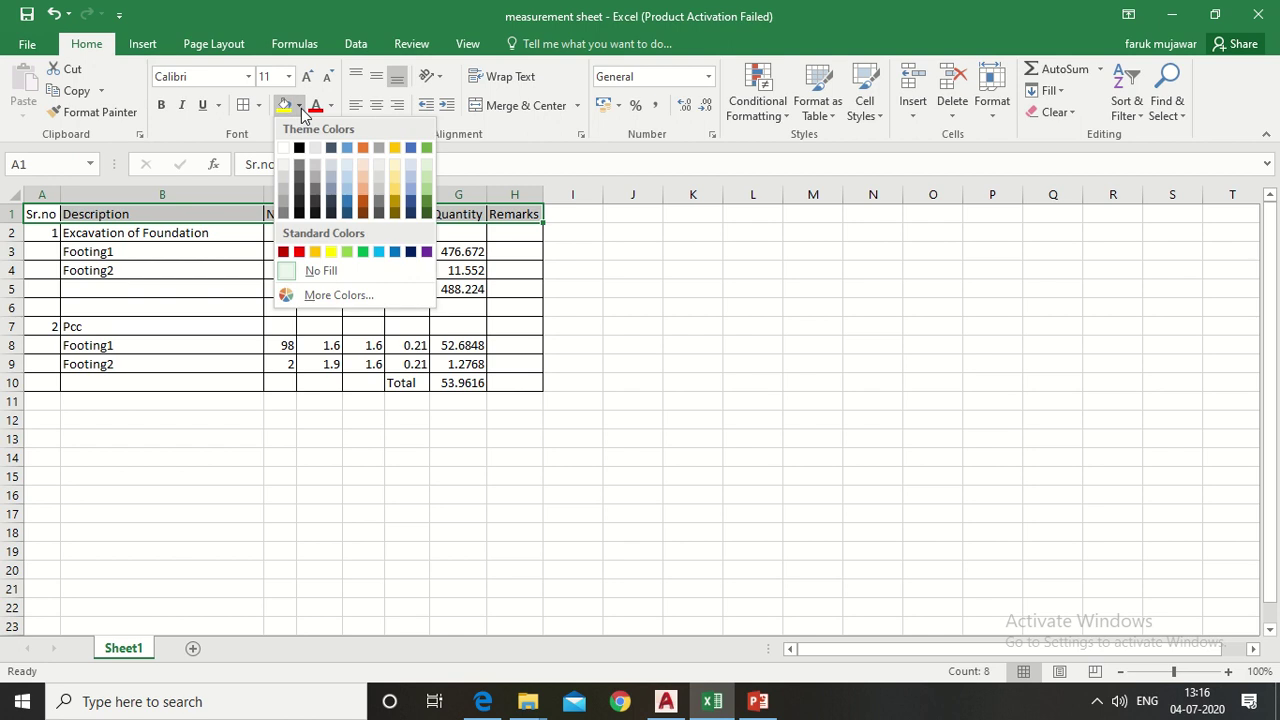
pyautogui.click(283, 197)
pyautogui.click(163, 107)
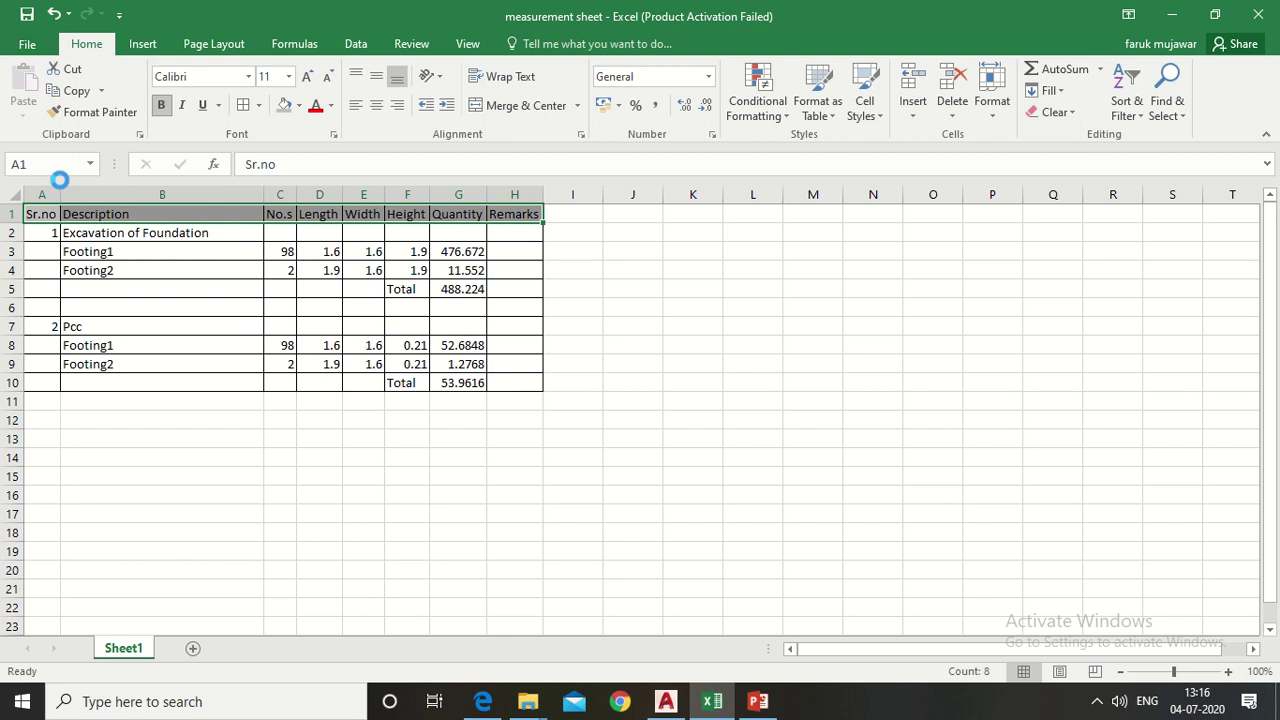
# Step: Set the font size of the whole table, A1:H10, to 12
pyautogui.click(38, 210)
pyautogui.moveTo(191, 343); pyautogui.dragTo(524, 378)
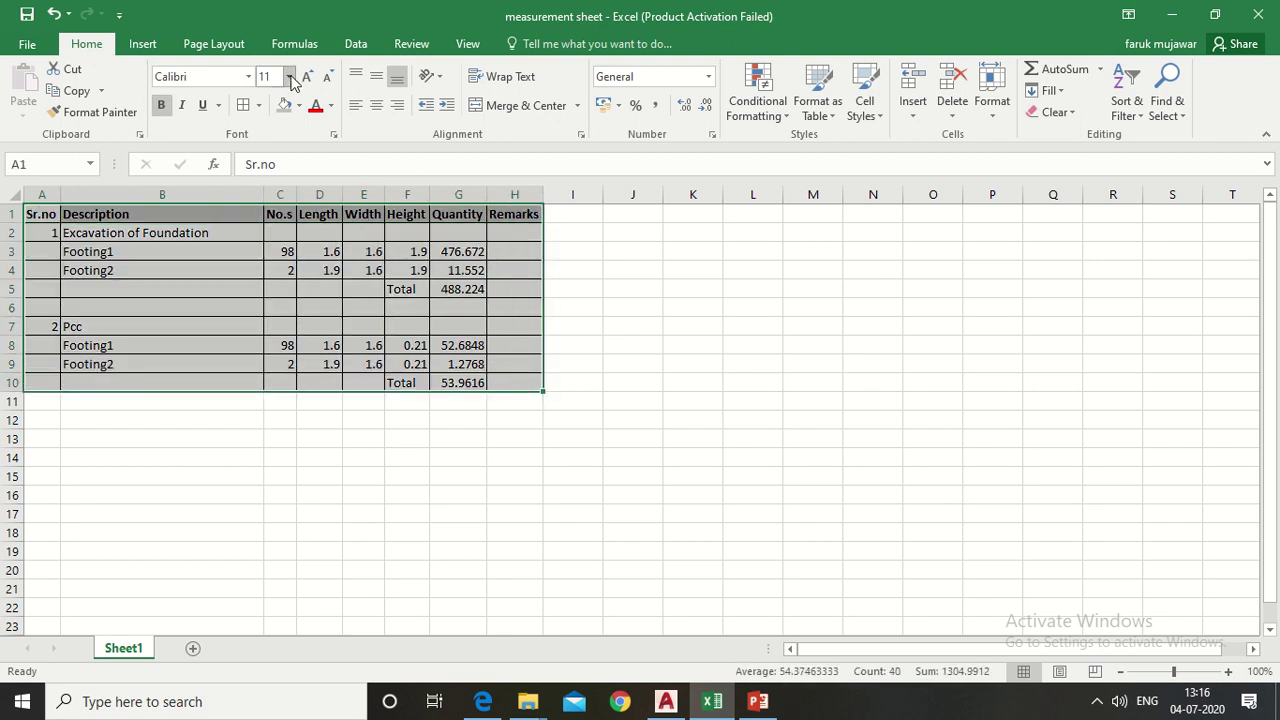
pyautogui.click(290, 80)
pyautogui.click(263, 171)
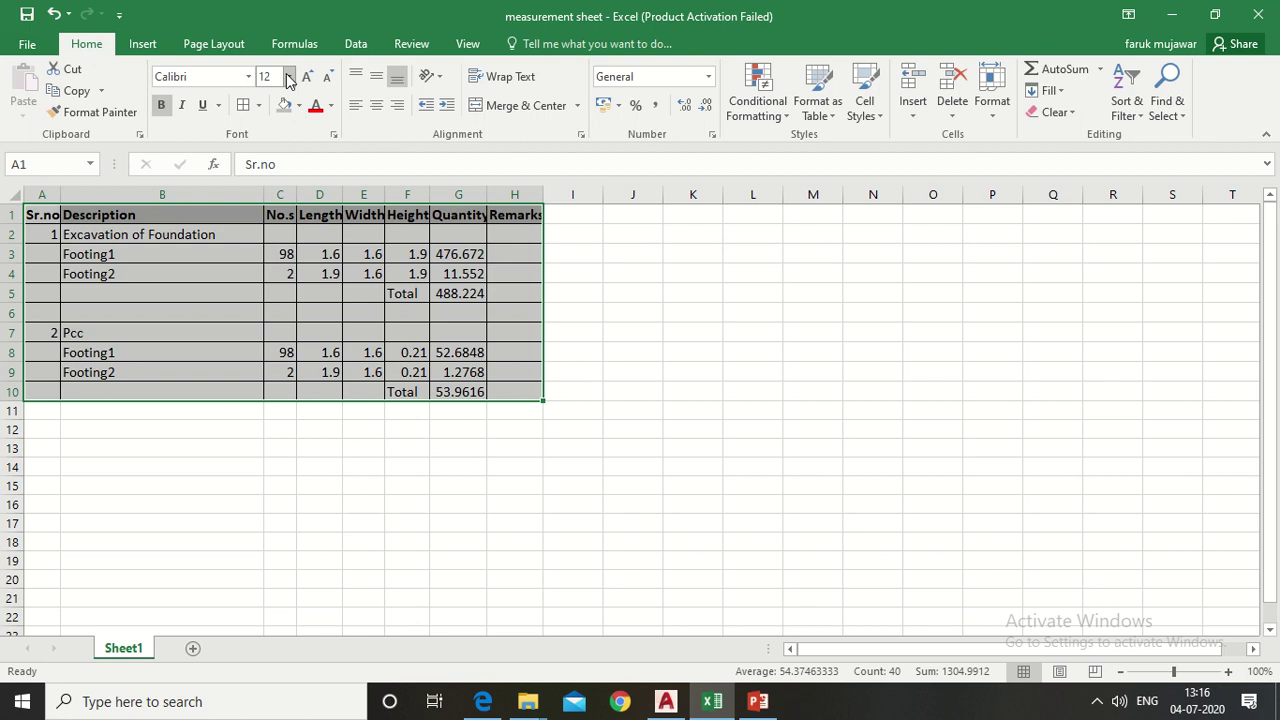
pyautogui.click(74, 316)
# Step: Fill the excavation total cells F5:G5 and the Pcc total cells F10:G10 with yellow
pyautogui.click(409, 296)
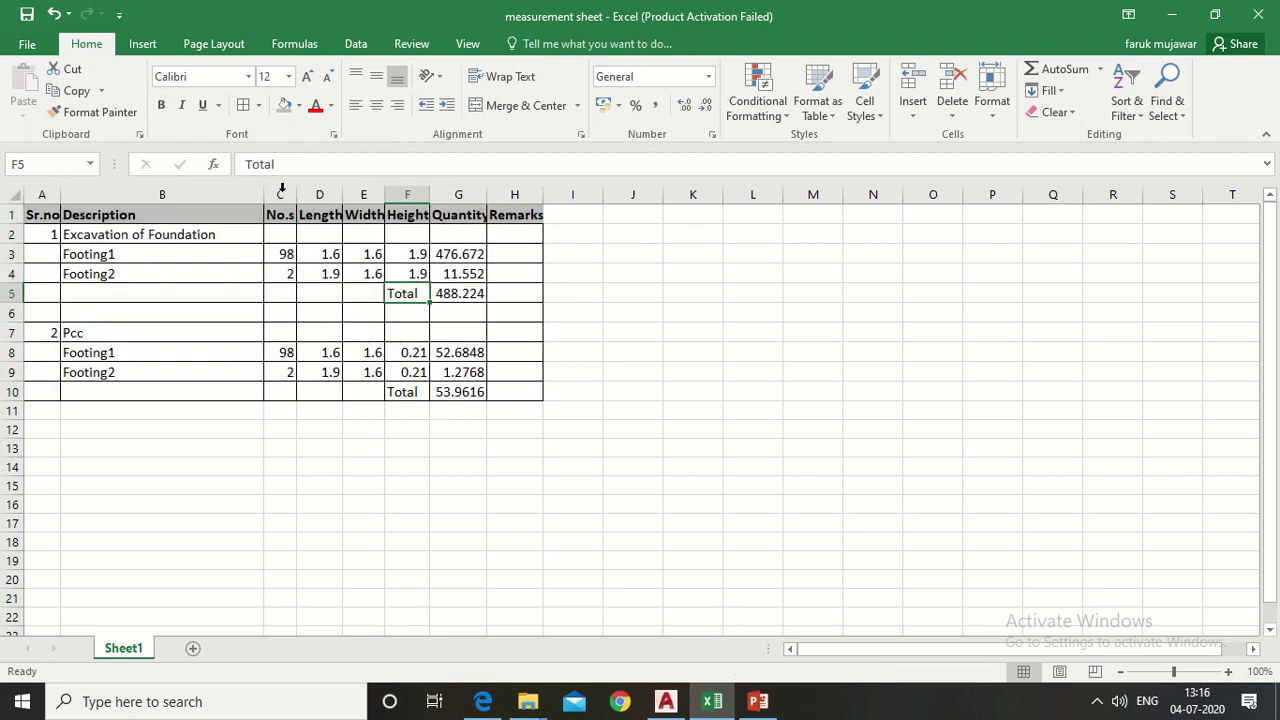
pyautogui.click(298, 105)
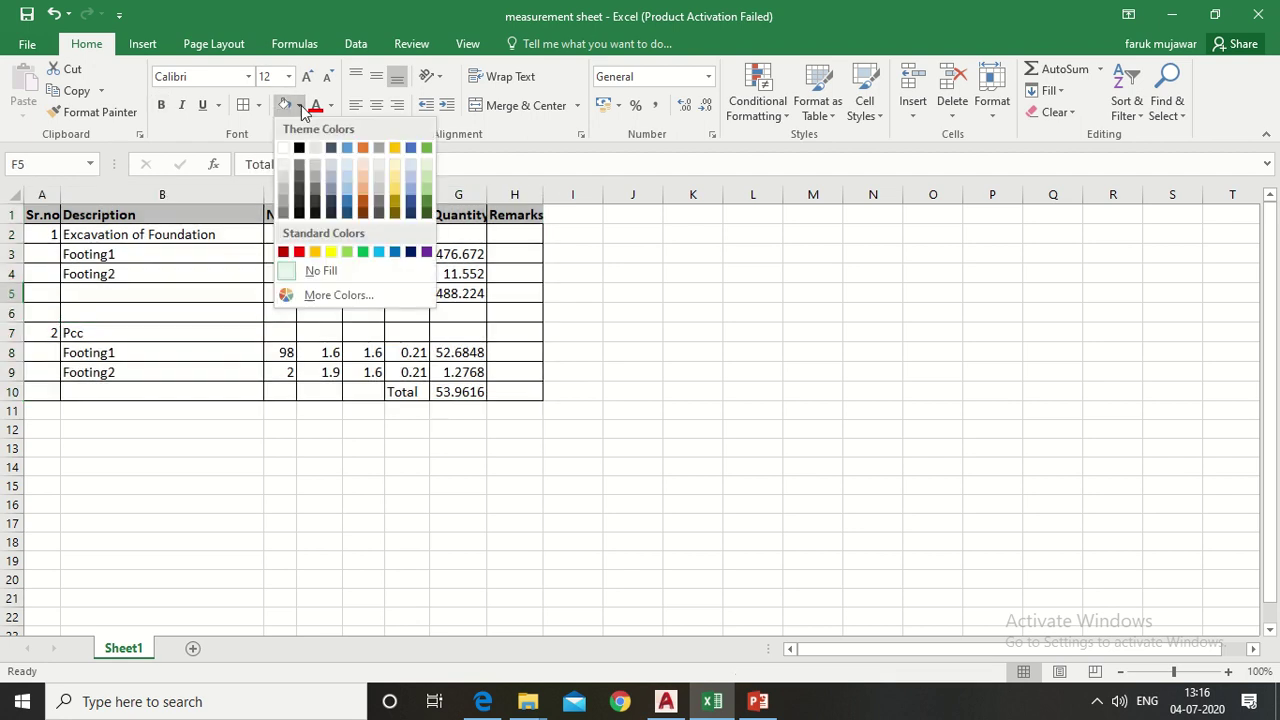
pyautogui.click(331, 252)
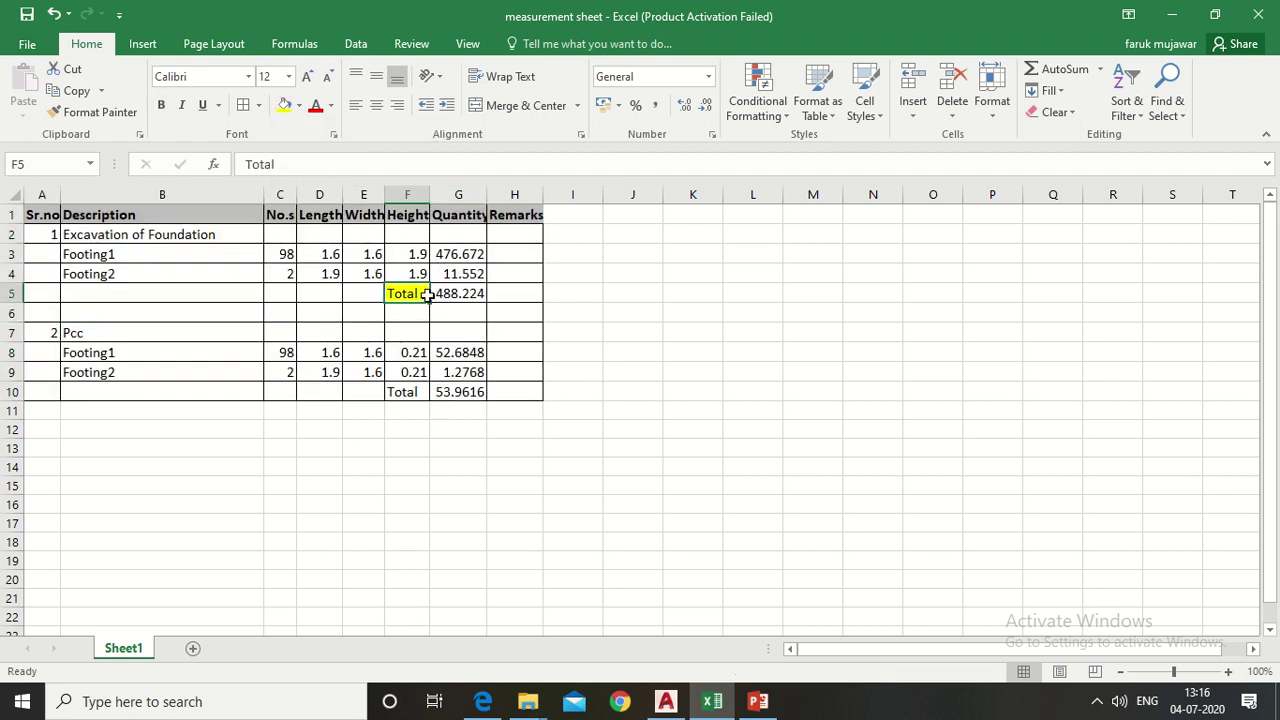
pyautogui.moveTo(414, 290); pyautogui.dragTo(470, 293)
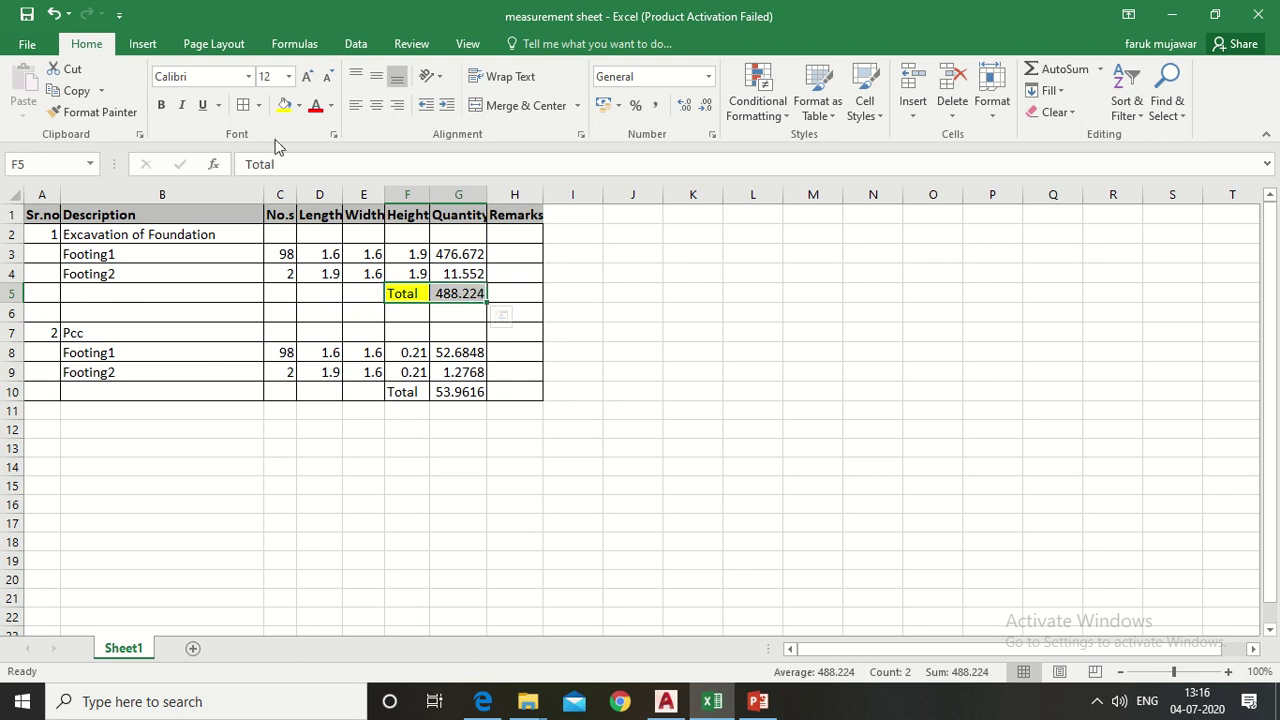
pyautogui.click(284, 105)
pyautogui.moveTo(405, 392); pyautogui.dragTo(480, 391)
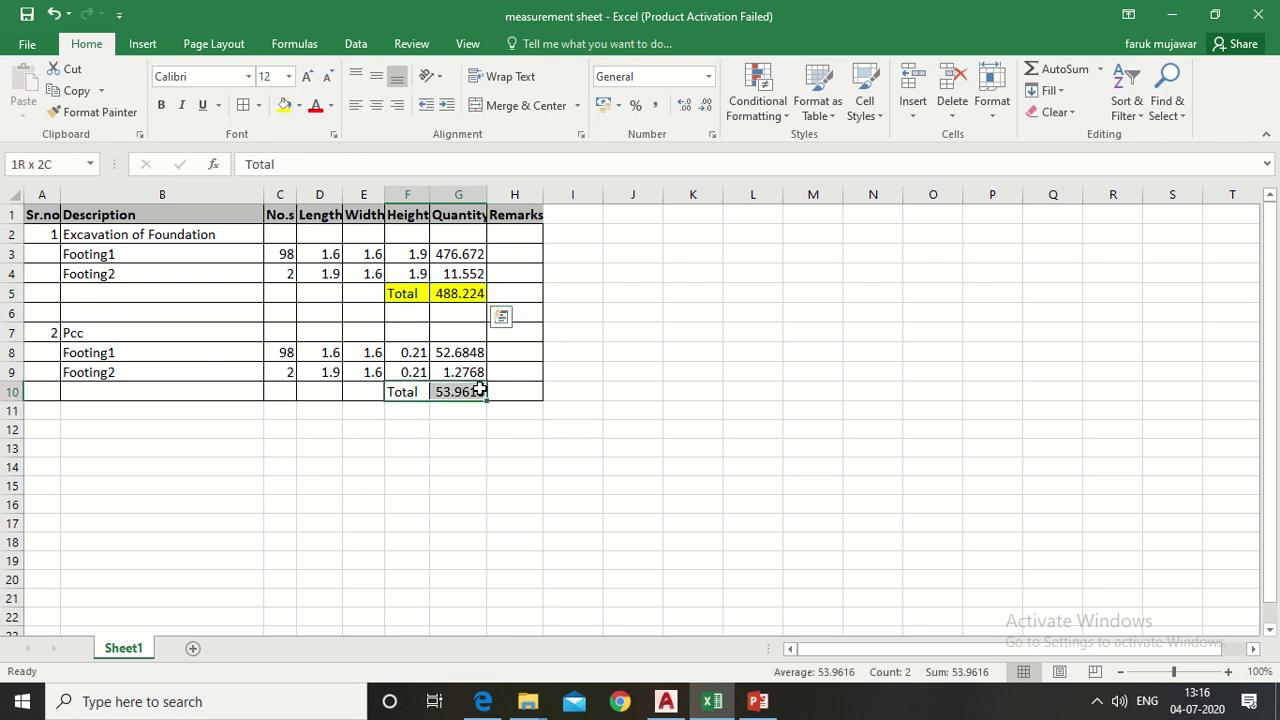
pyautogui.click(284, 105)
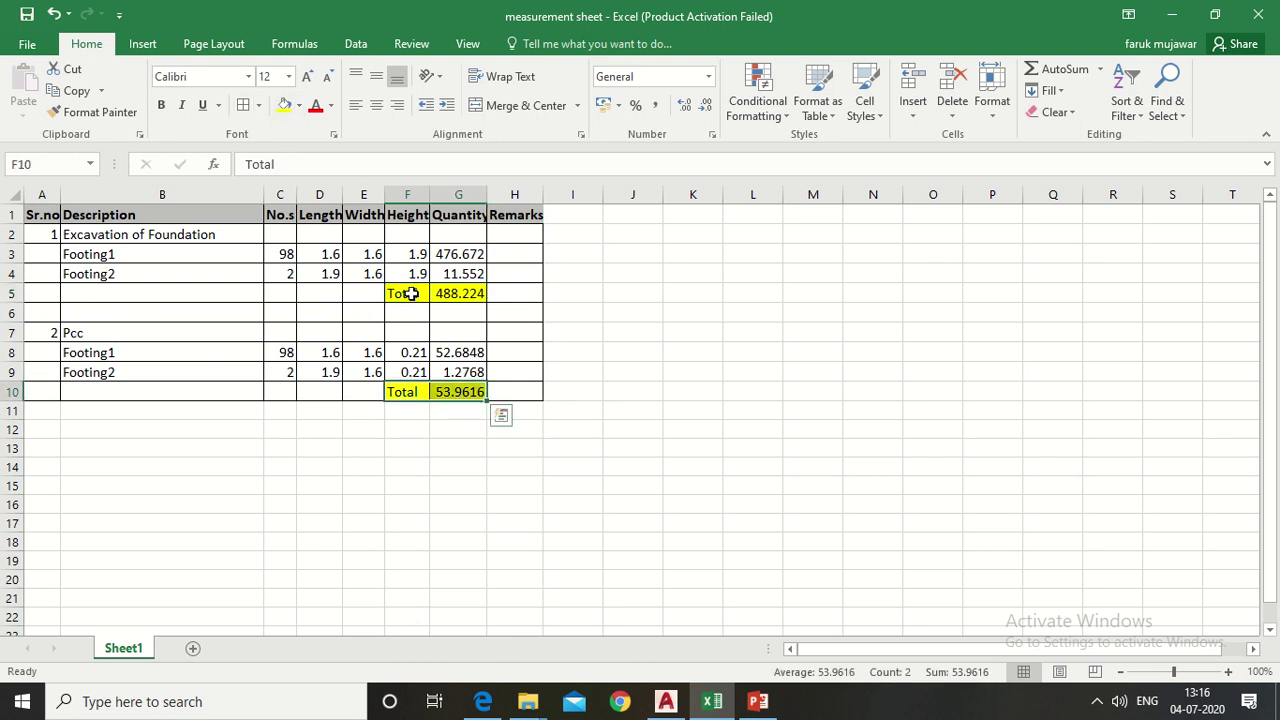
# Step: Make the Pcc total in F10:G10 and the excavation total in F5:G5 bold
pyautogui.click(160, 107)
pyautogui.moveTo(400, 290); pyautogui.dragTo(470, 292)
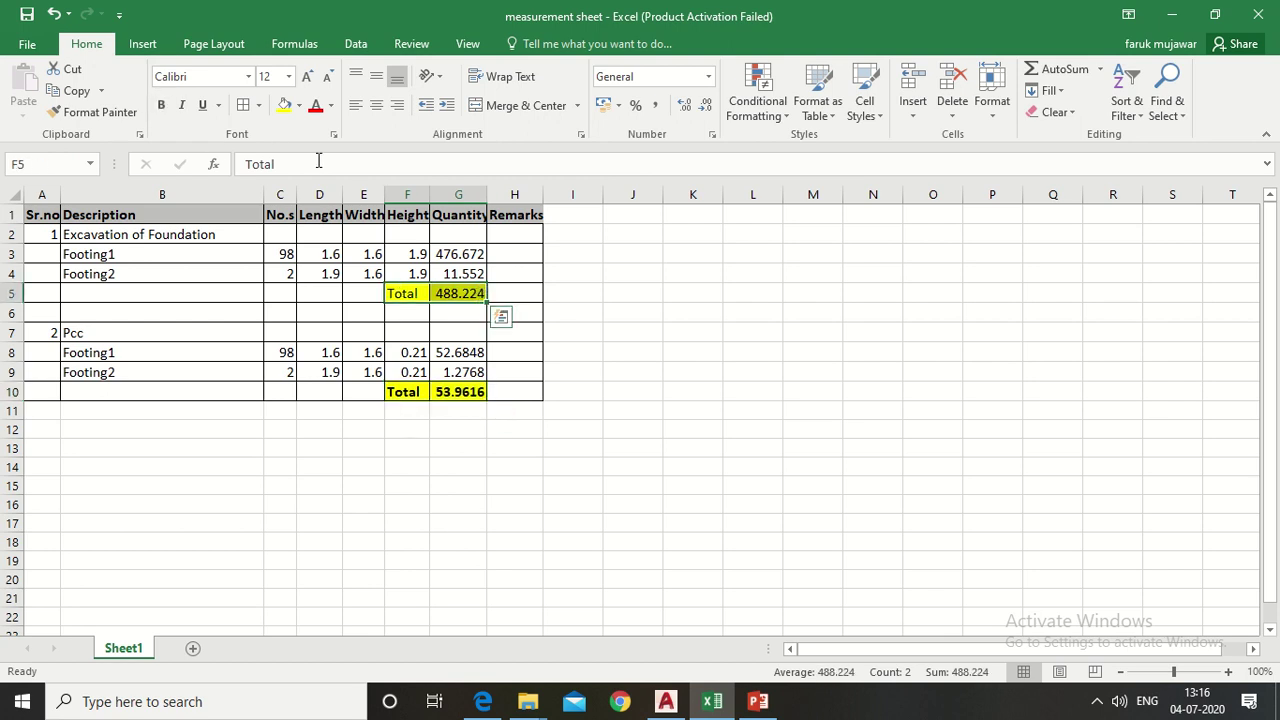
pyautogui.click(161, 106)
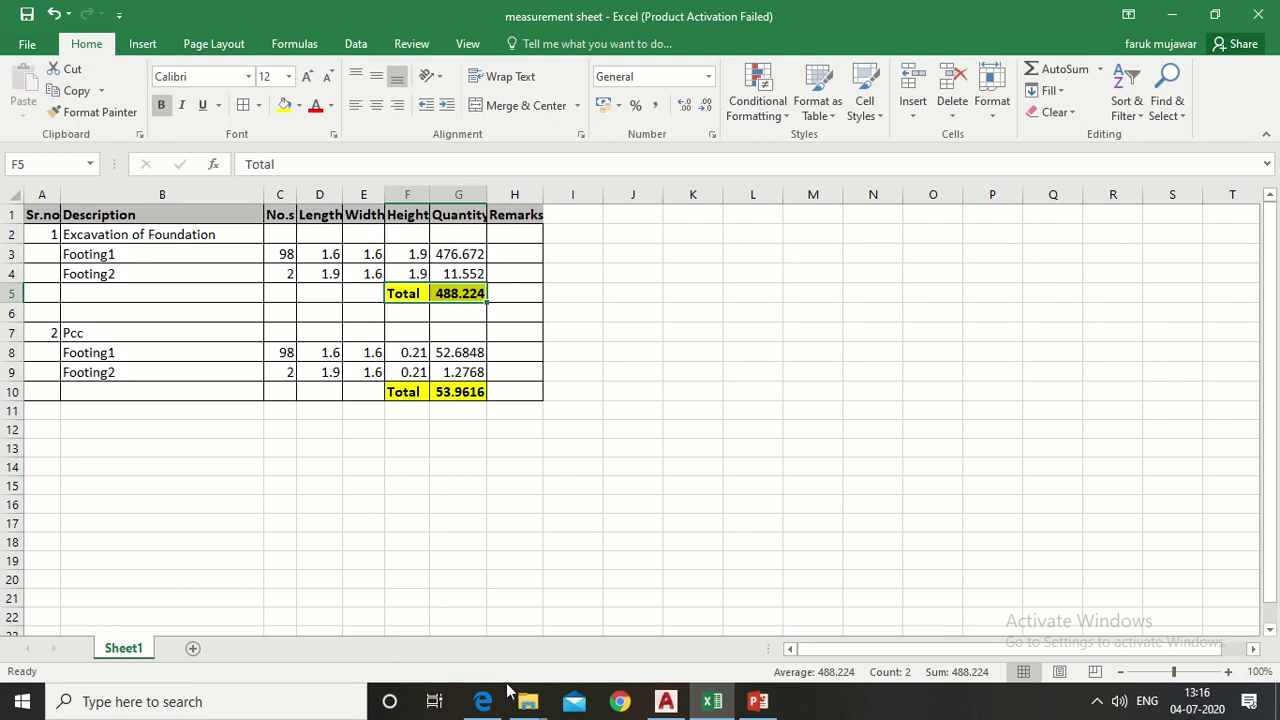
# Step: Switch to foundation.pdf in Microsoft Edge
pyautogui.moveTo(483, 701)
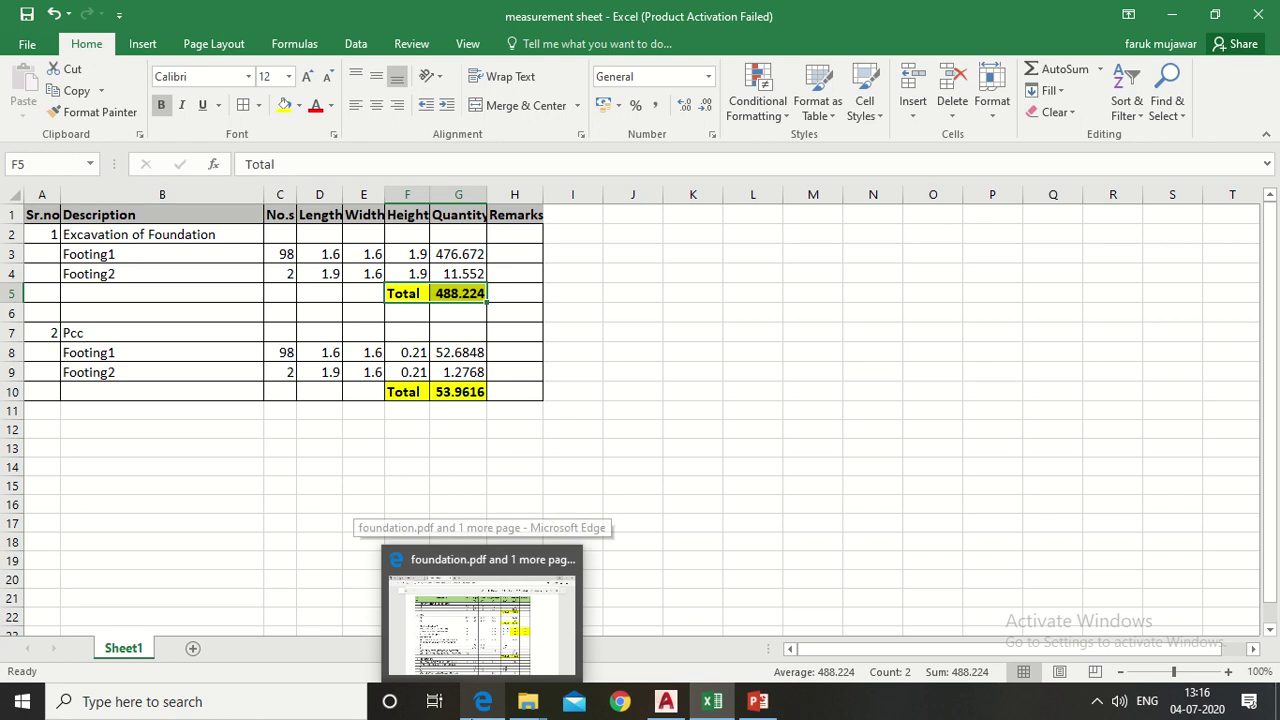